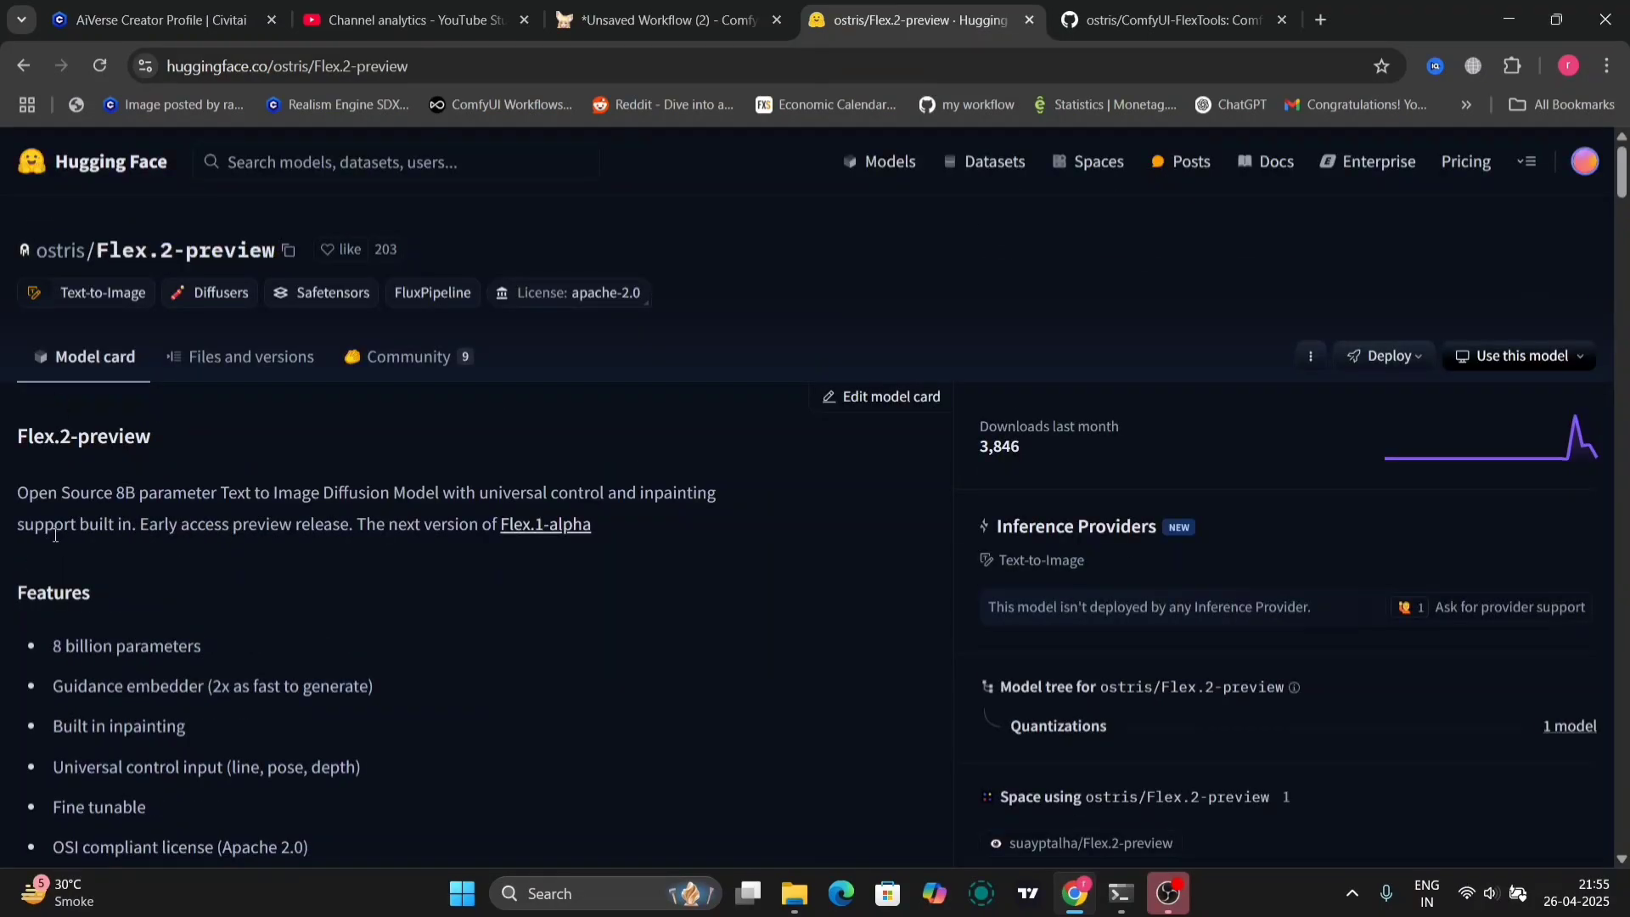
# Step: Highlight the Flex.2-preview description paragraph and scroll down the Hugging Face model card
pyautogui.moveTo(9, 488); pyautogui.dragTo(617, 533)
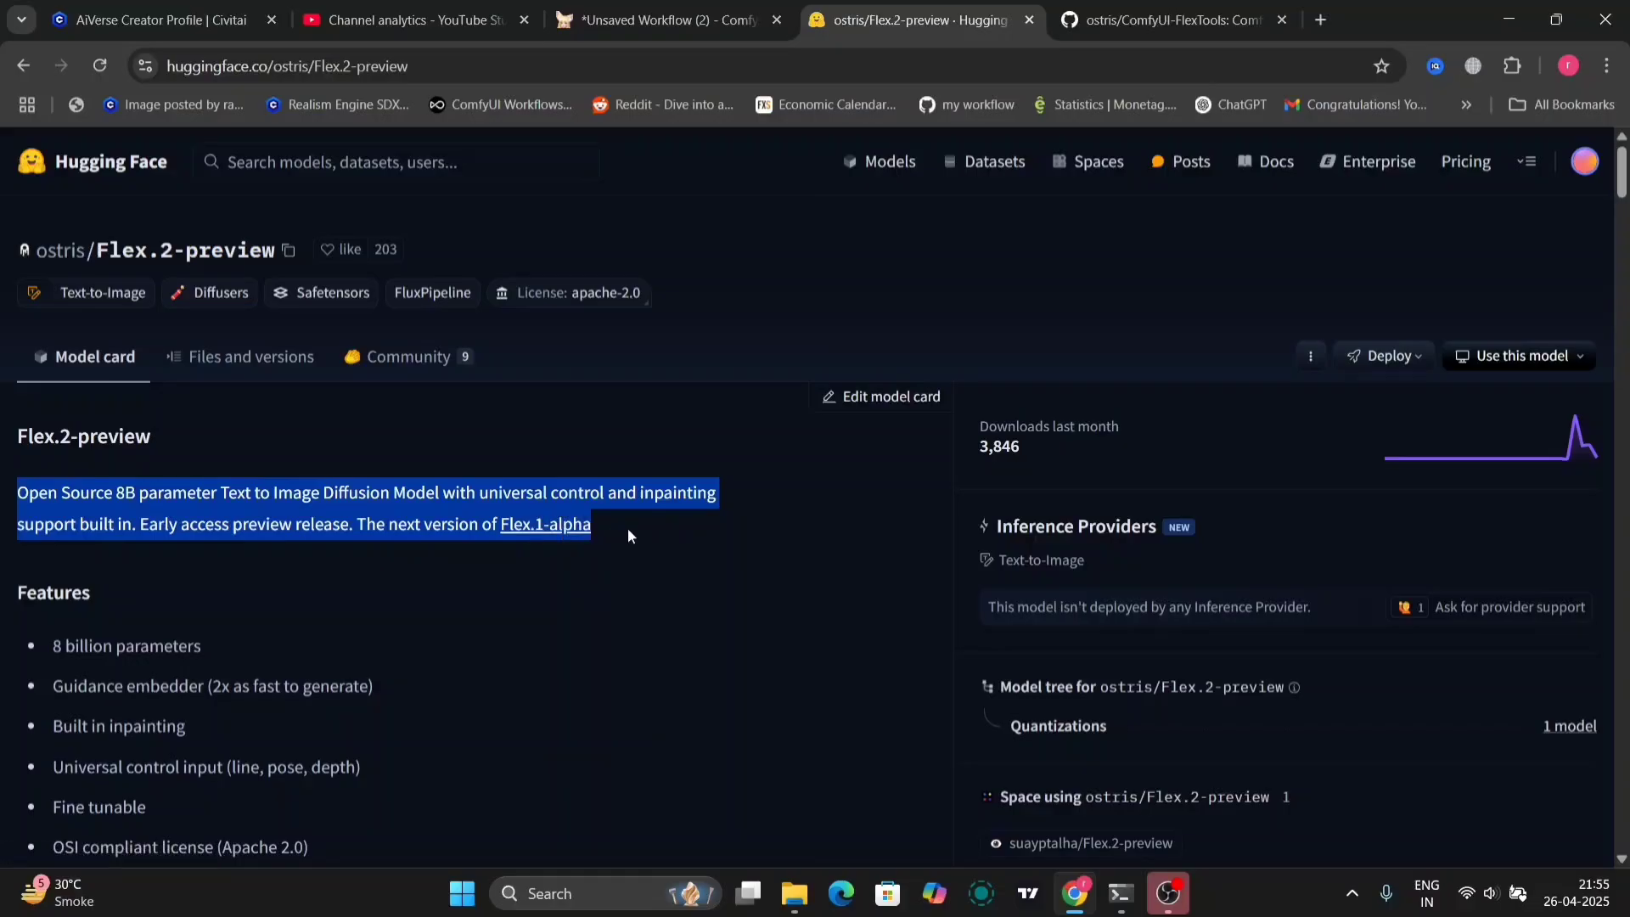
pyautogui.scroll(-9, 519, 652)
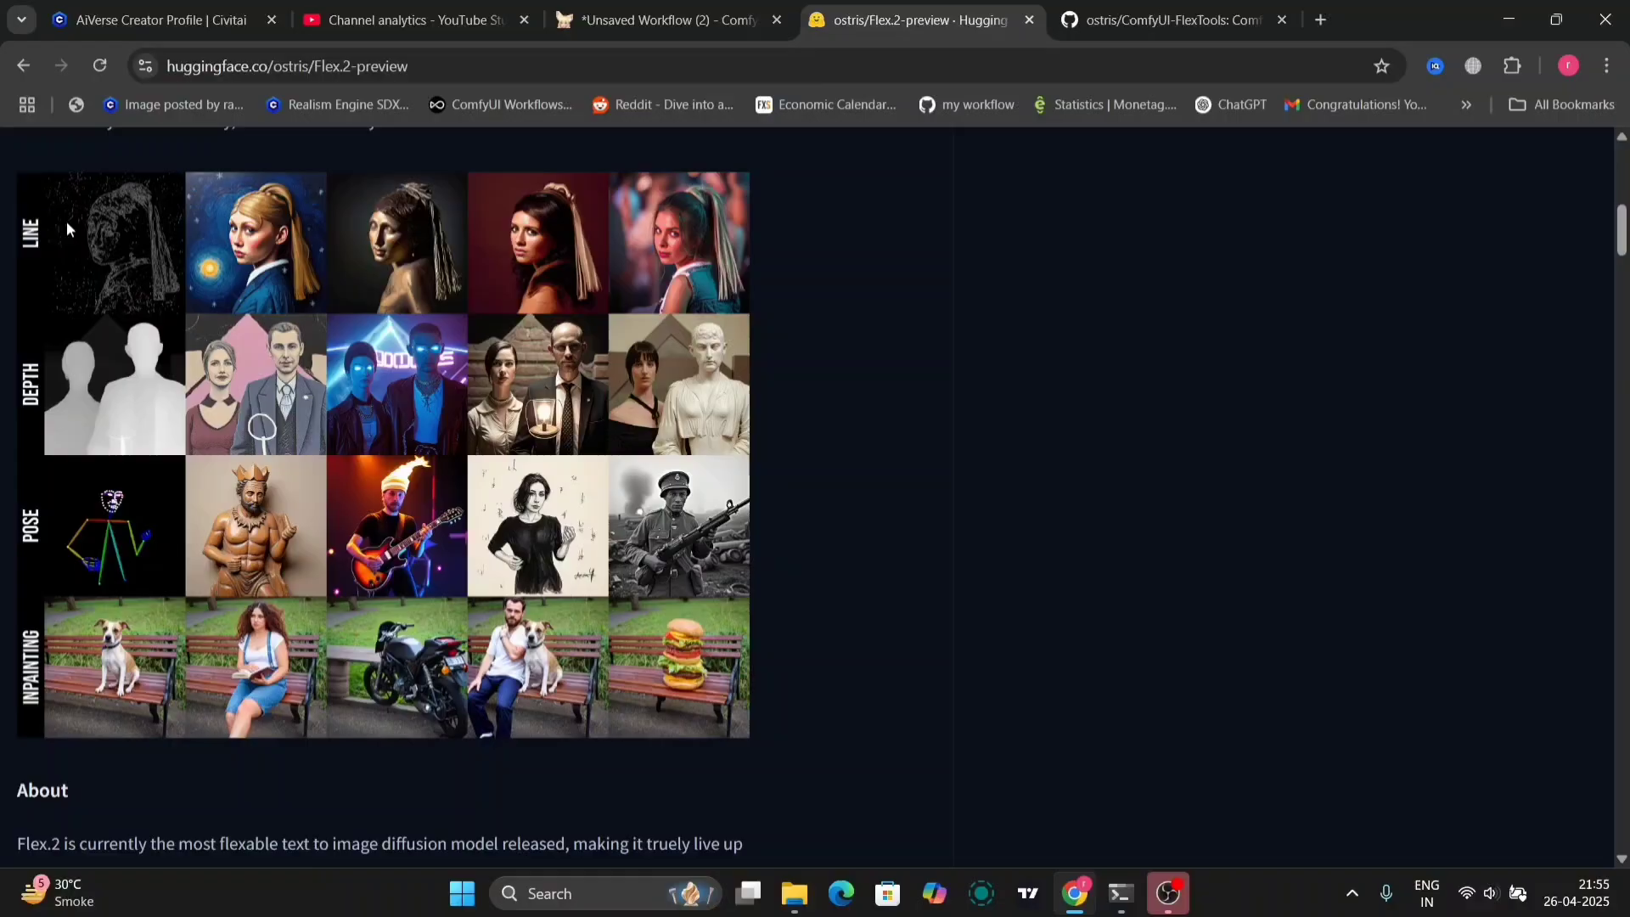
pyautogui.scroll(-10, 236, 798)
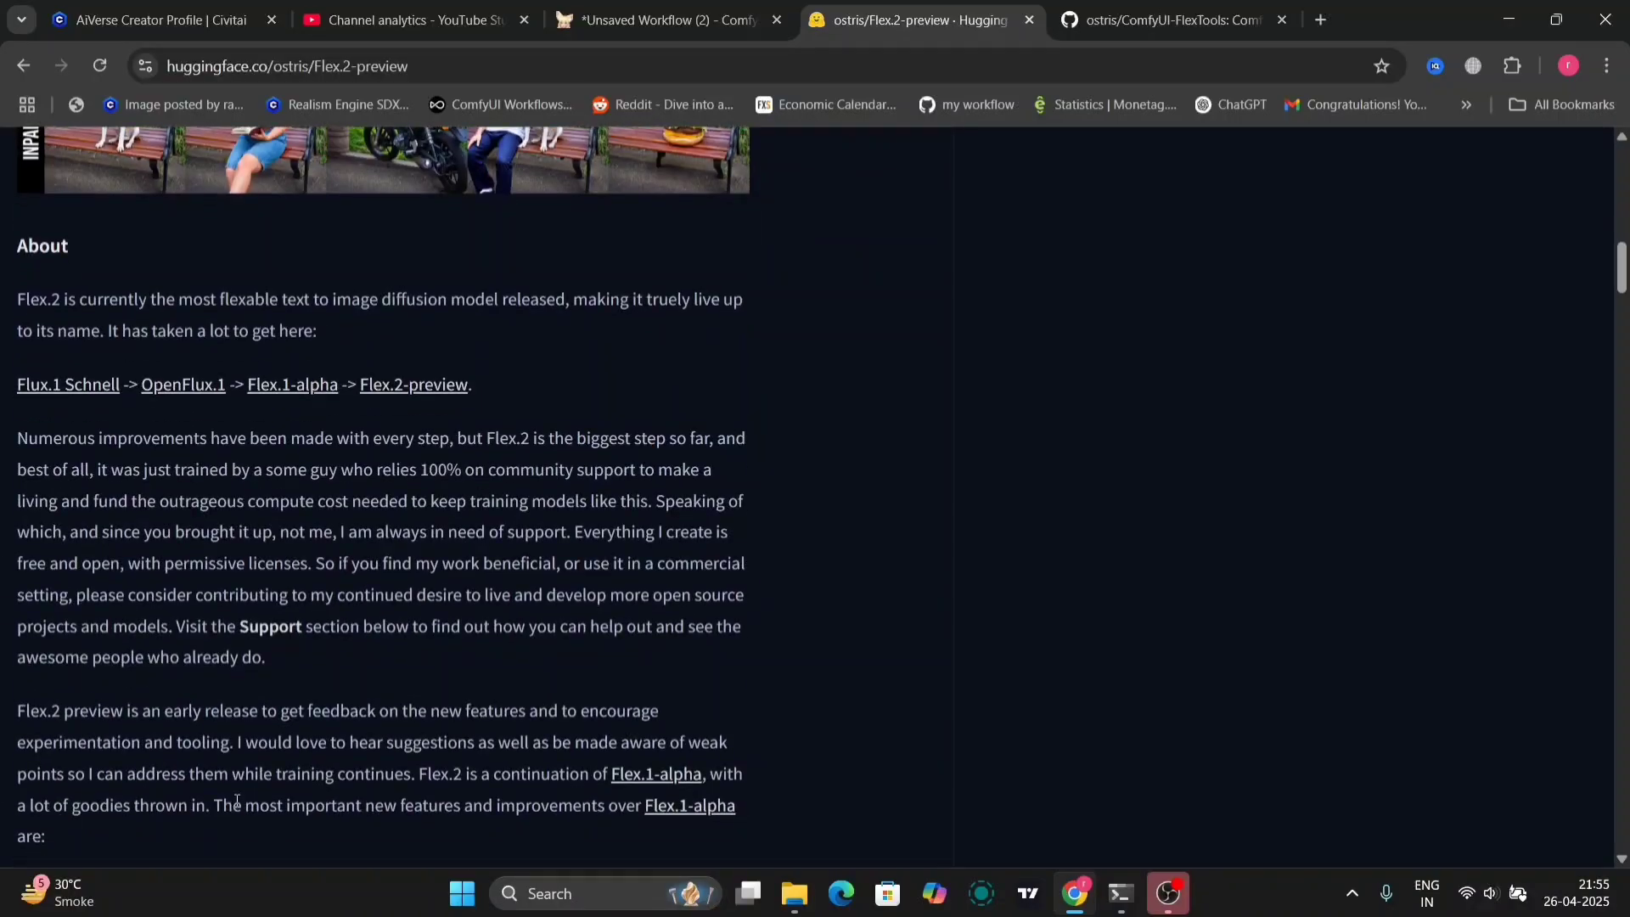
pyautogui.scroll(-3, 236, 798)
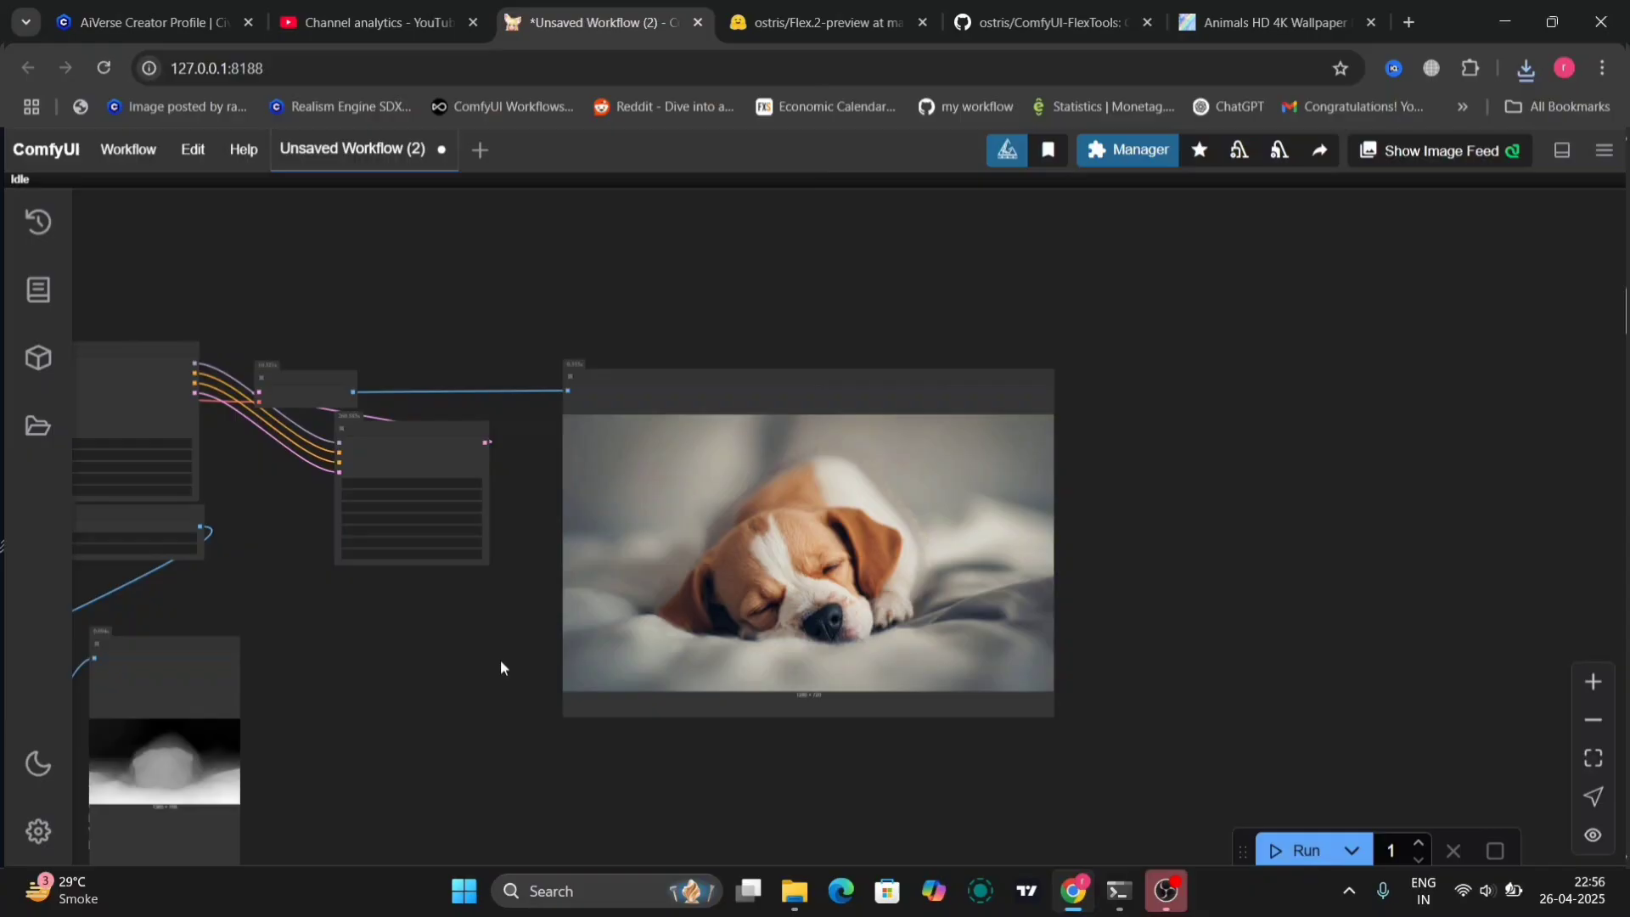
# Step: Save the generated watermelon-on-plate image from the Preview Image node as a PNG
pyautogui.moveTo(501, 662); pyautogui.dragTo(1197, 753)
pyautogui.moveTo(429, 770); pyautogui.dragTo(1027, 758)
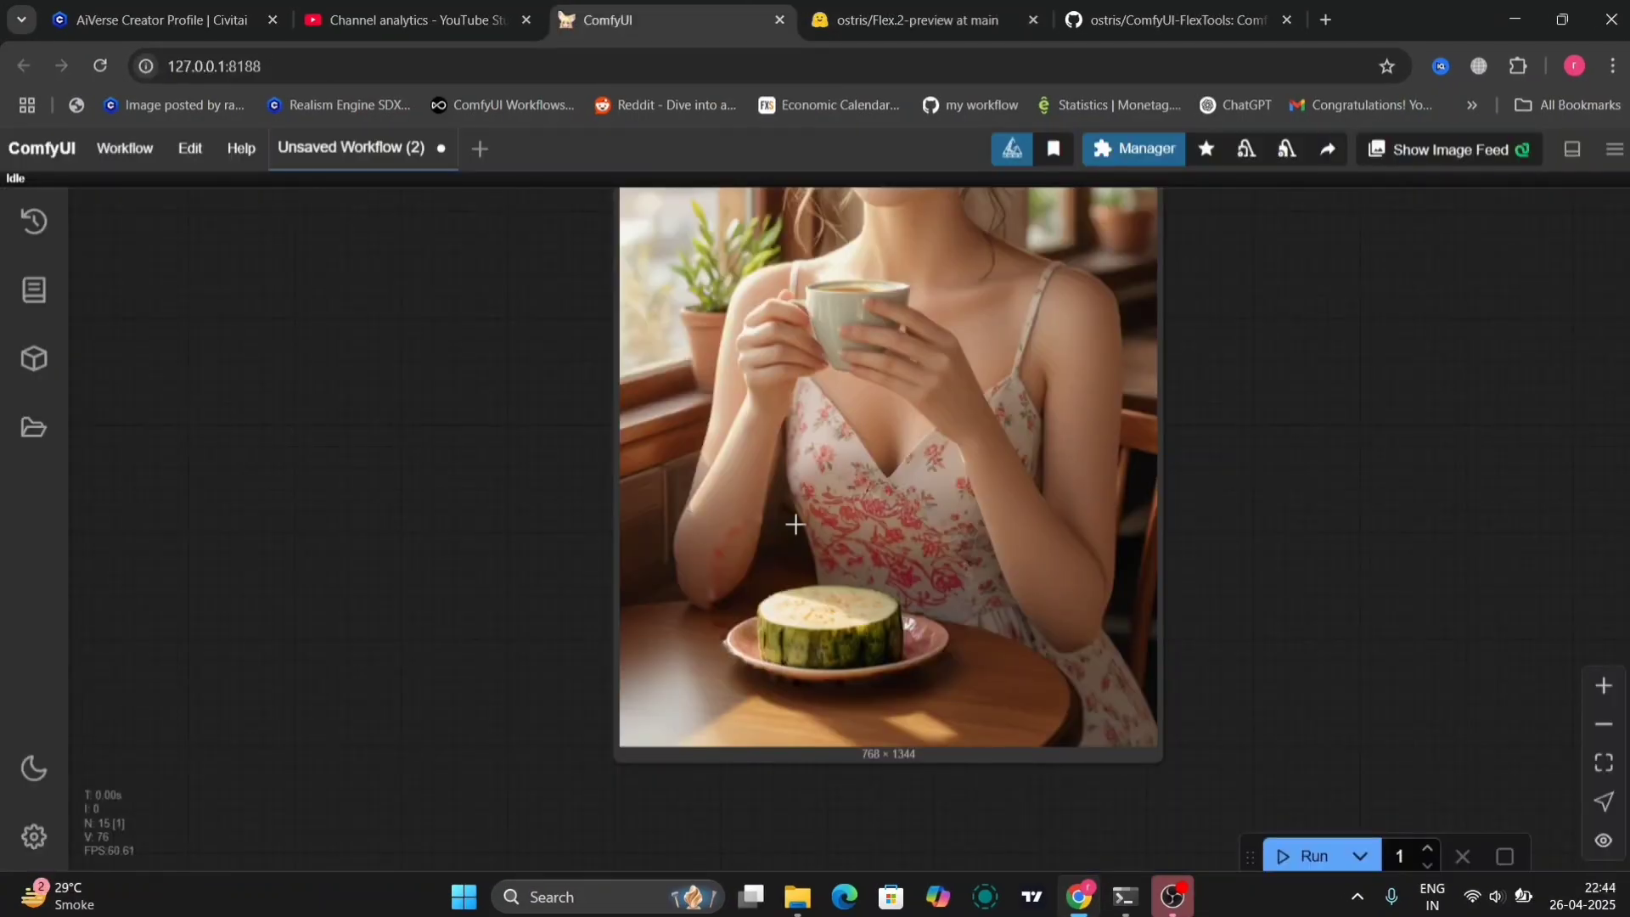
pyautogui.rightClick(796, 519)
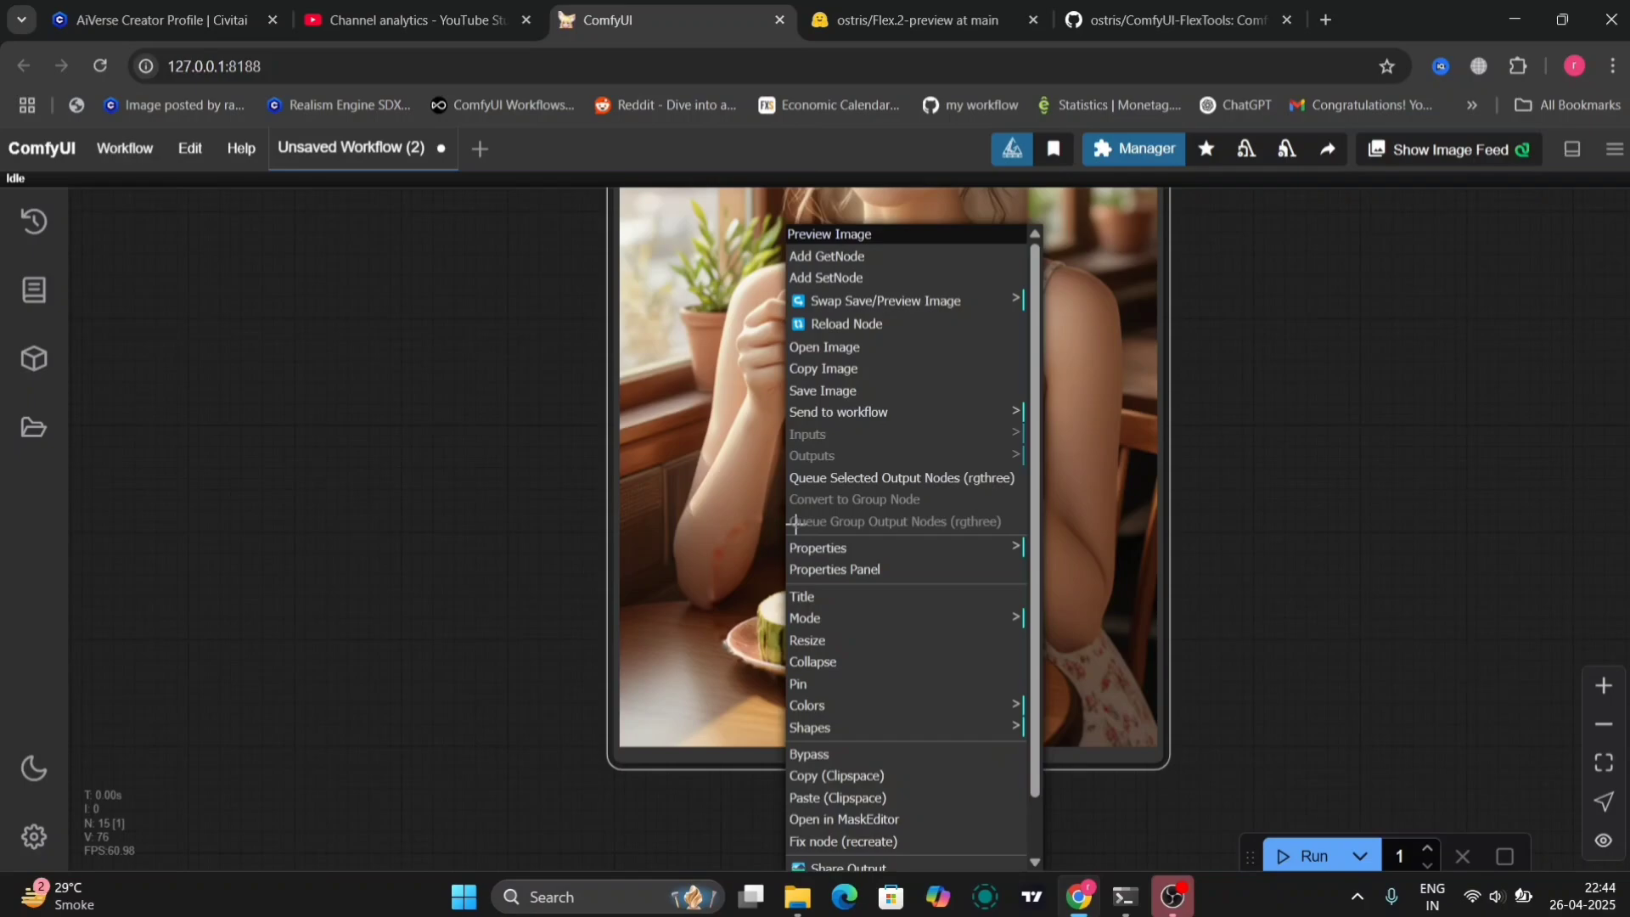
pyautogui.click(934, 391)
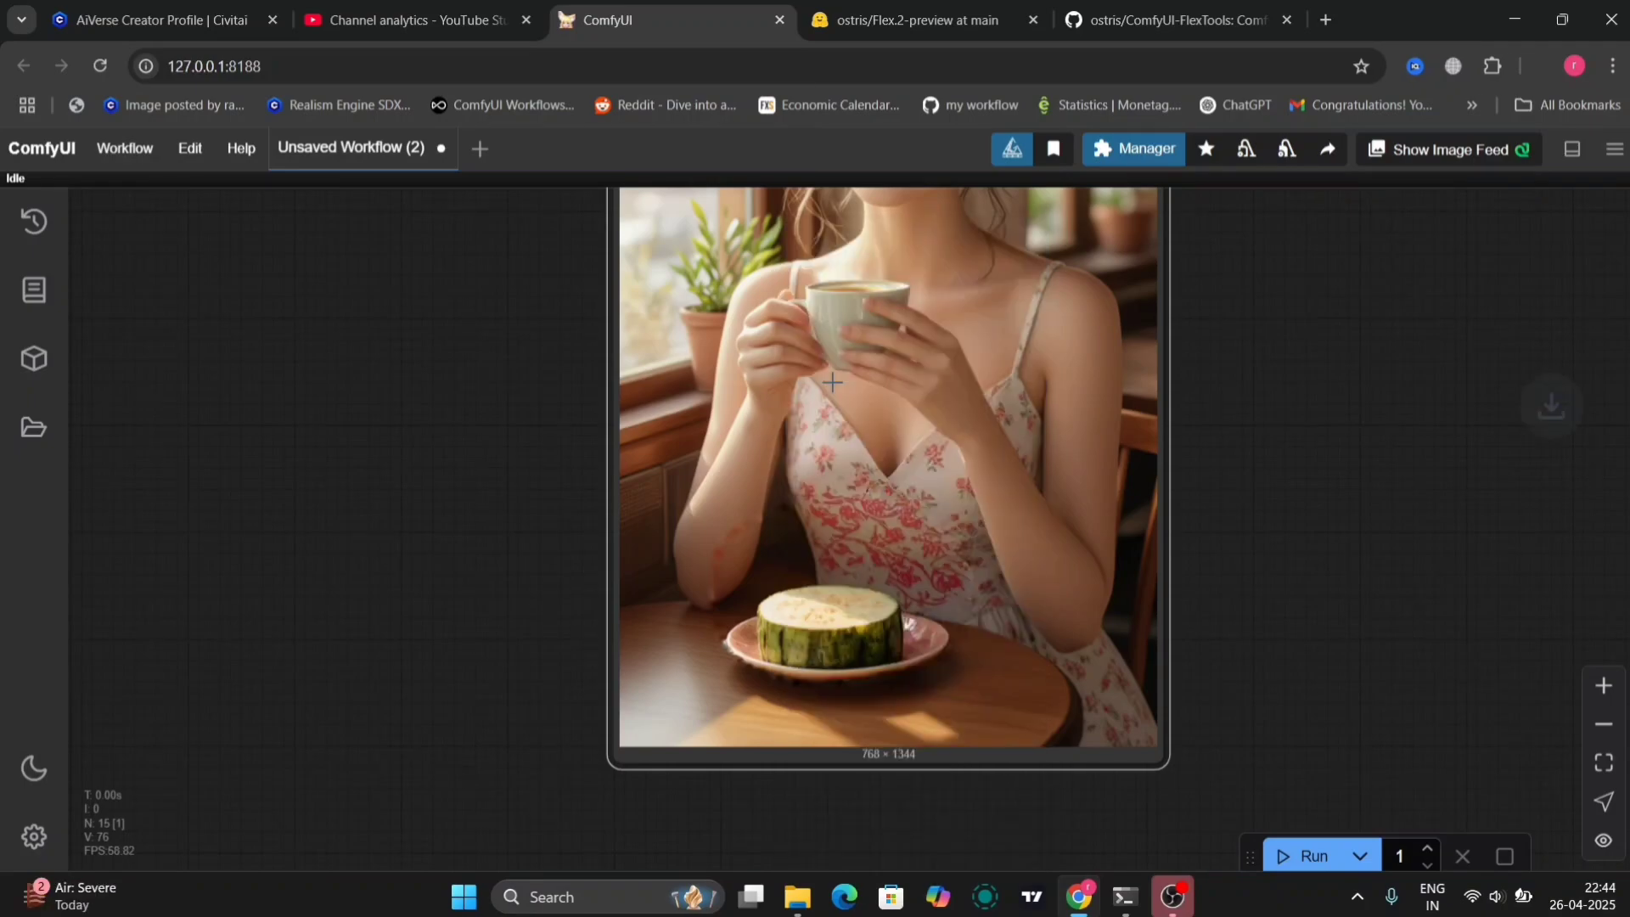
pyautogui.moveTo(478, 409); pyautogui.dragTo(467, 443)
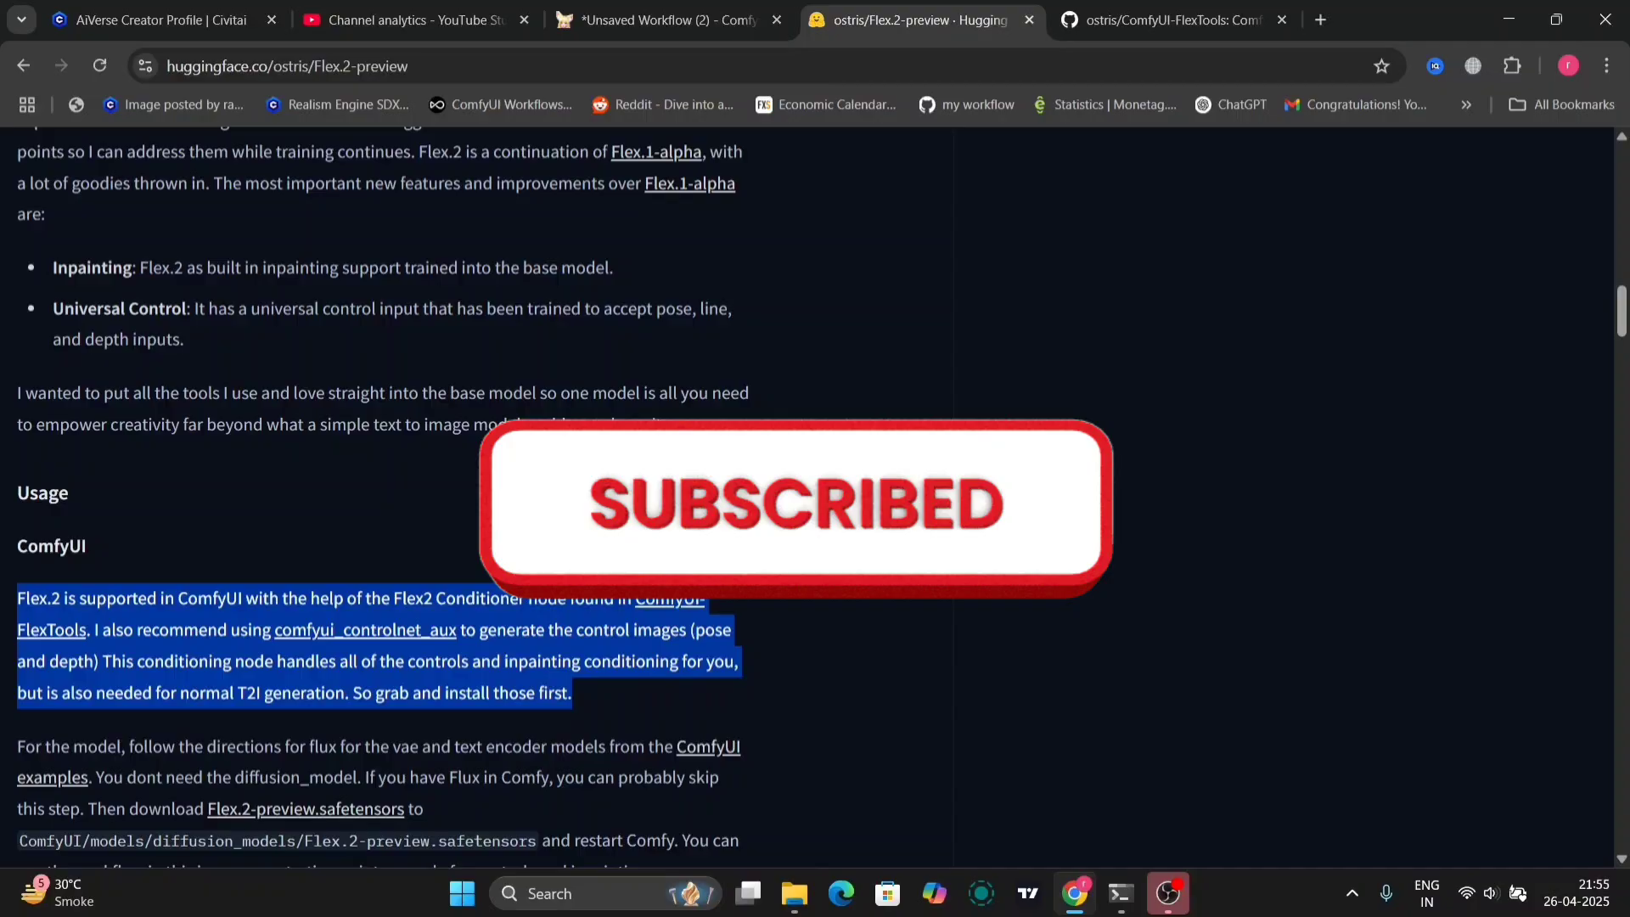
# Step: Show the Flex.2-preview file listing down to the 16.3 GB Flex.2-preview.safetensors
pyautogui.click(635, 441)
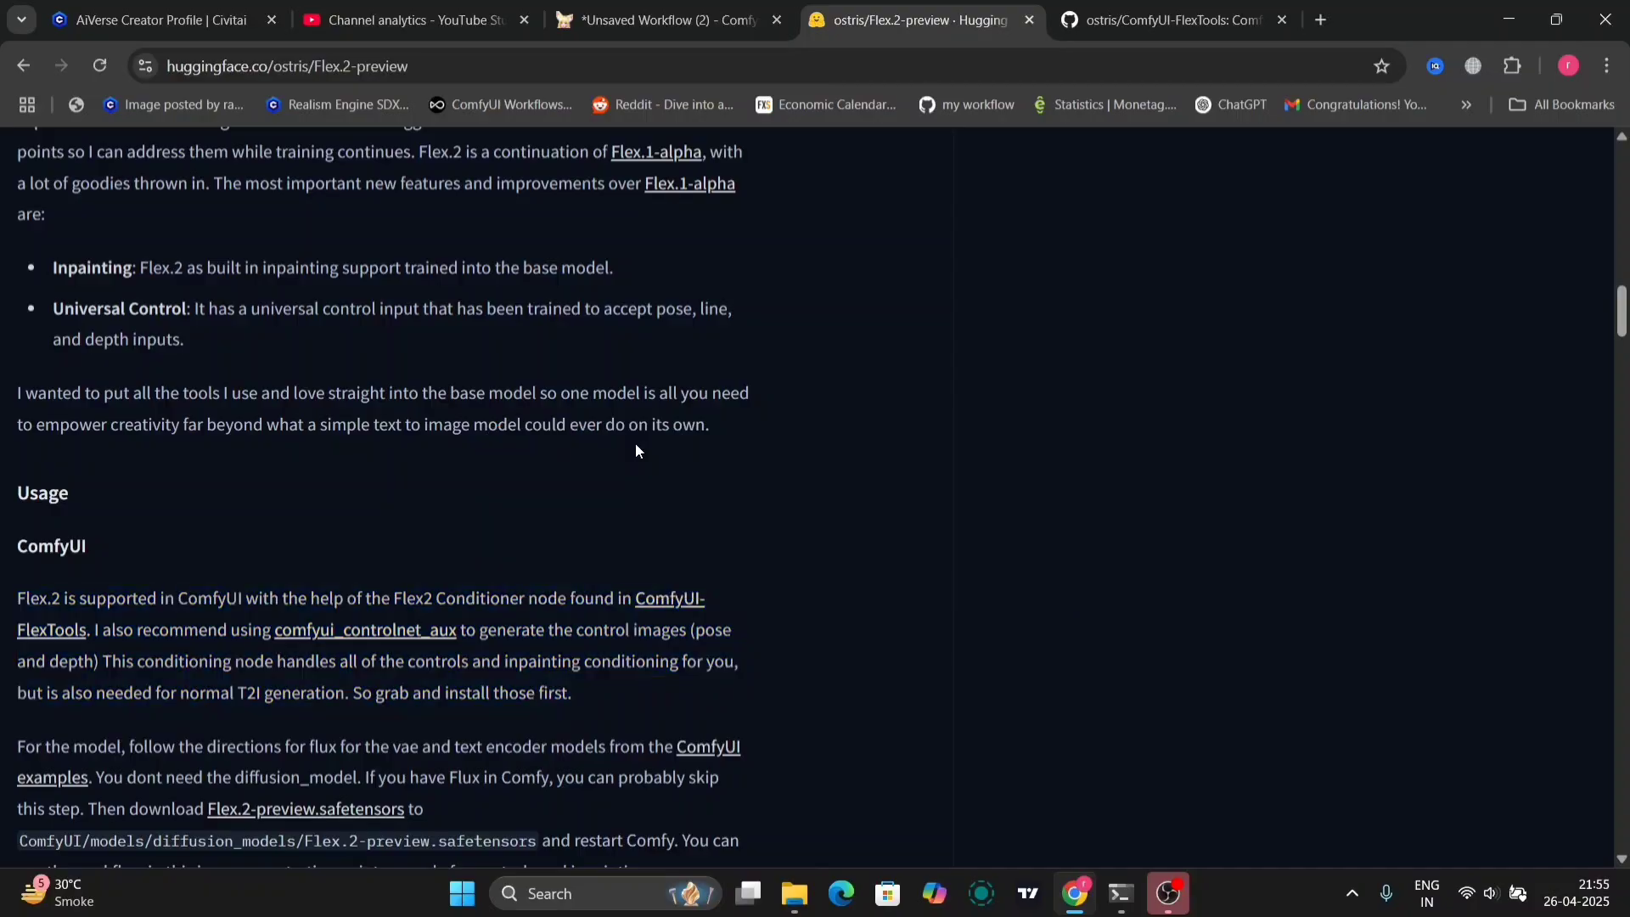
pyautogui.scroll(-6, 635, 441)
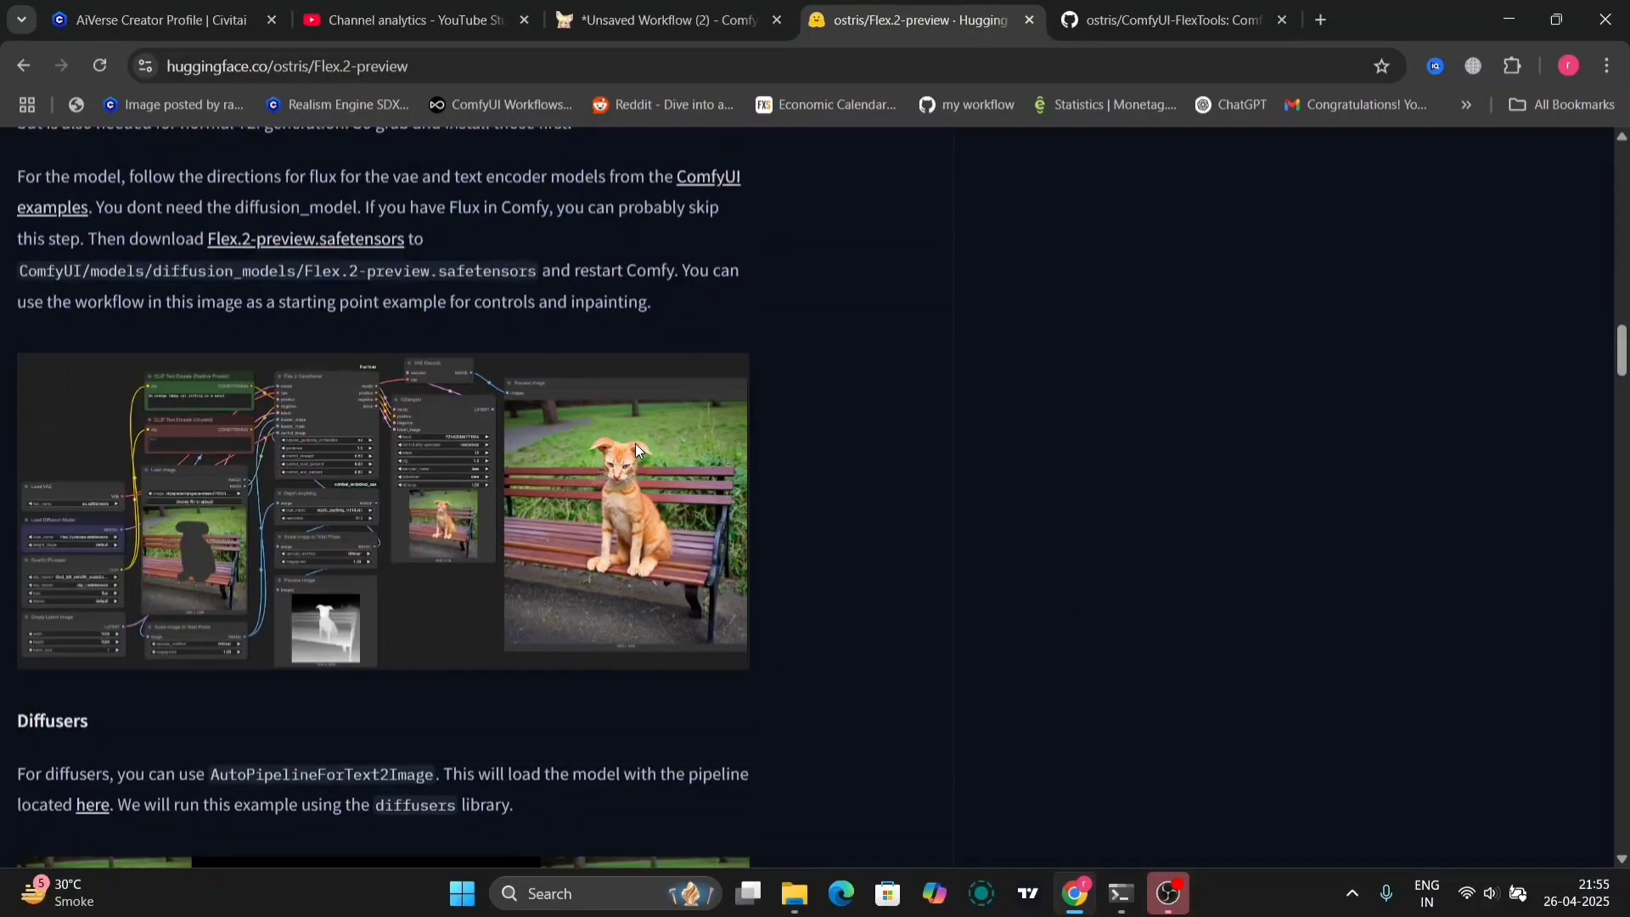
pyautogui.scroll(15, 635, 443)
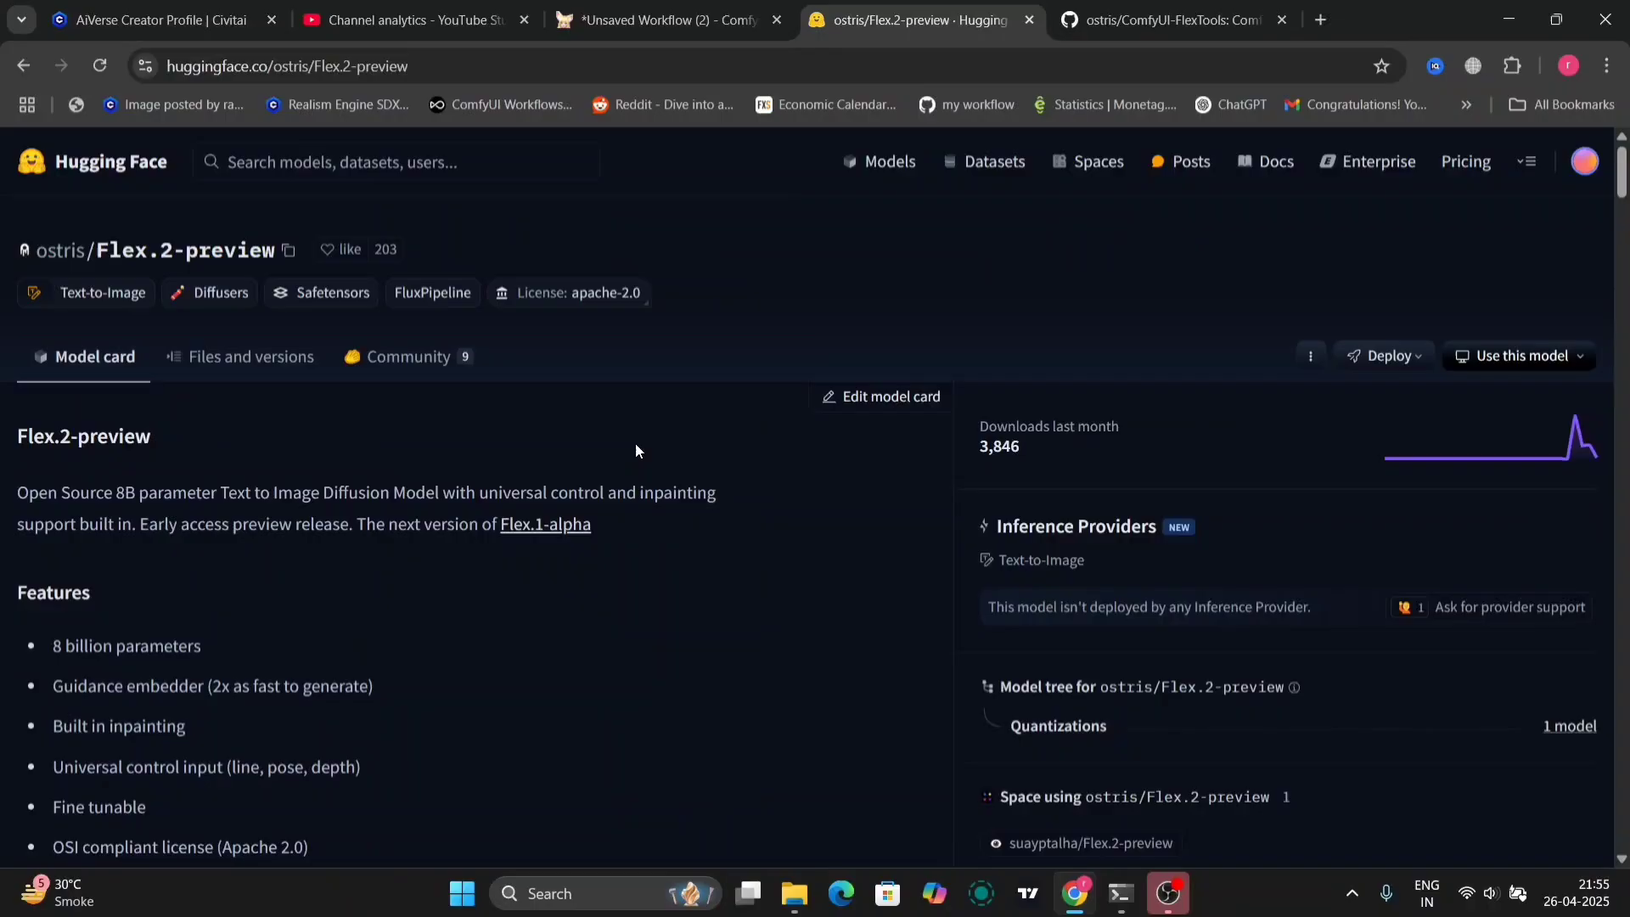
pyautogui.click(225, 358)
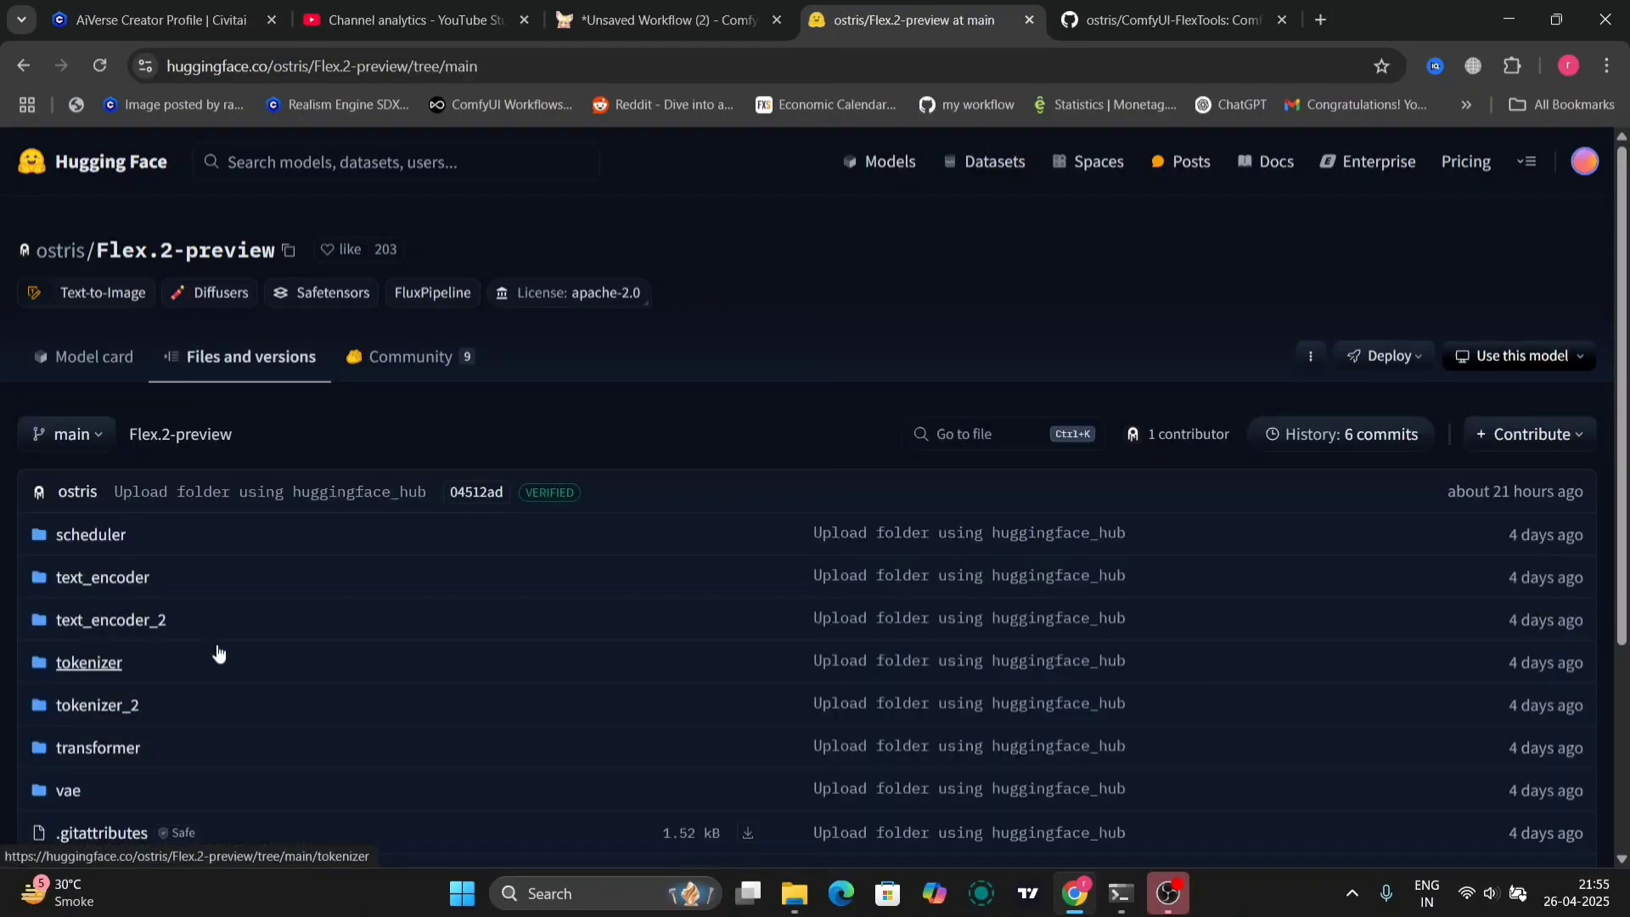
pyautogui.scroll(-2, 303, 753)
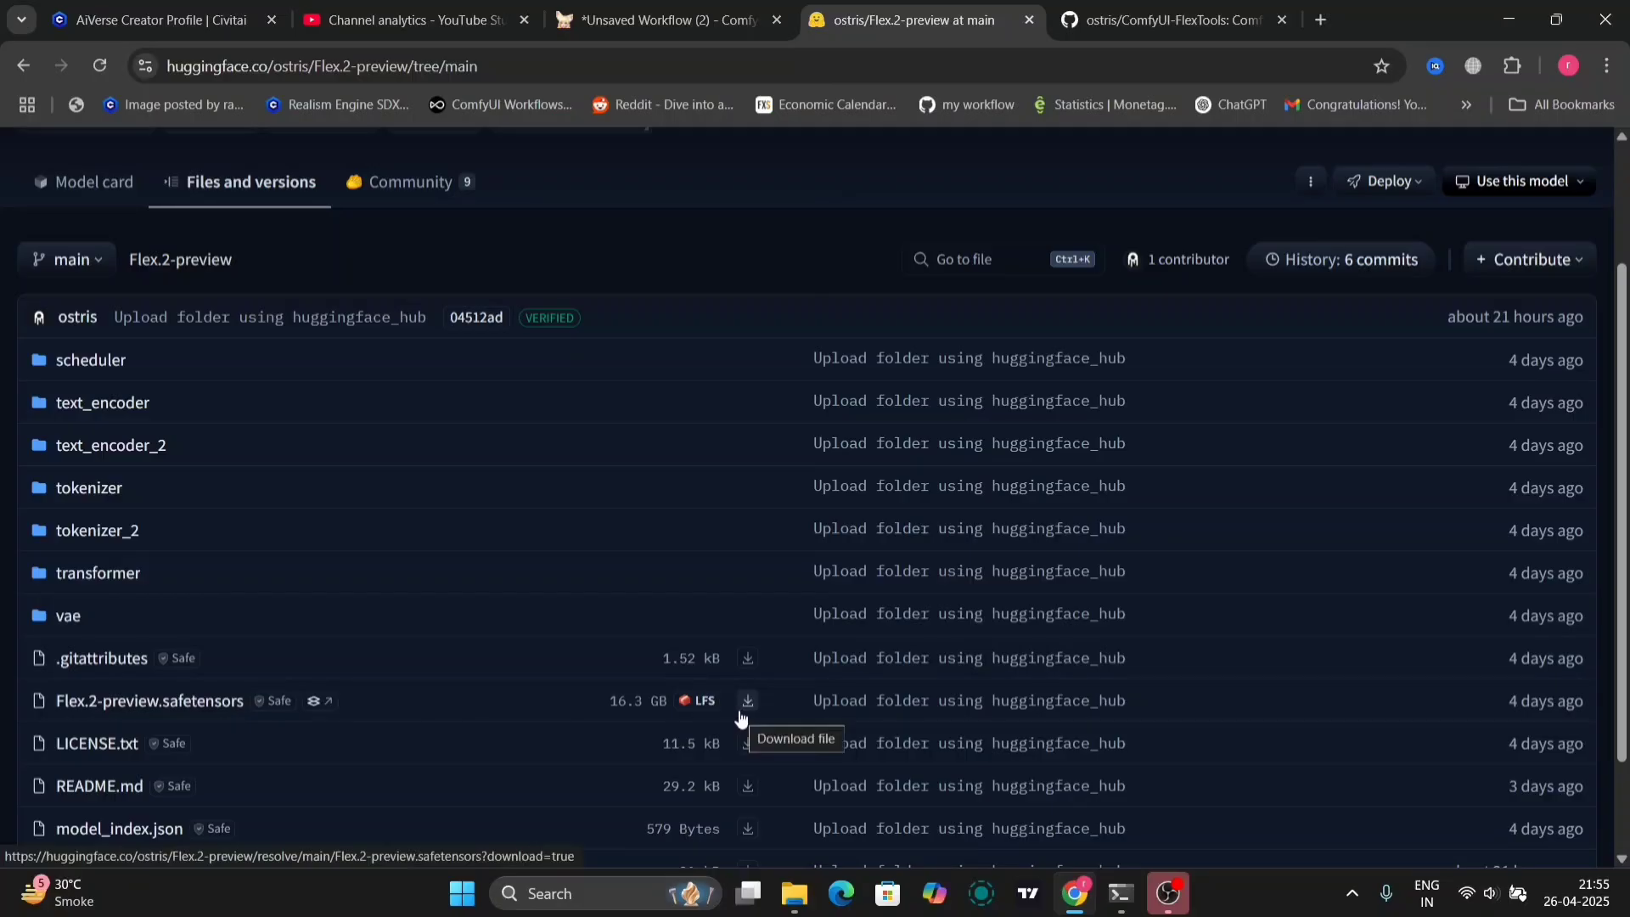
# Step: Browse to ComfyUI\models\unet and confirm Flex.2-preview.safetensors (15.2 GB) is present
pyautogui.hotkey('alt', 'Tab')
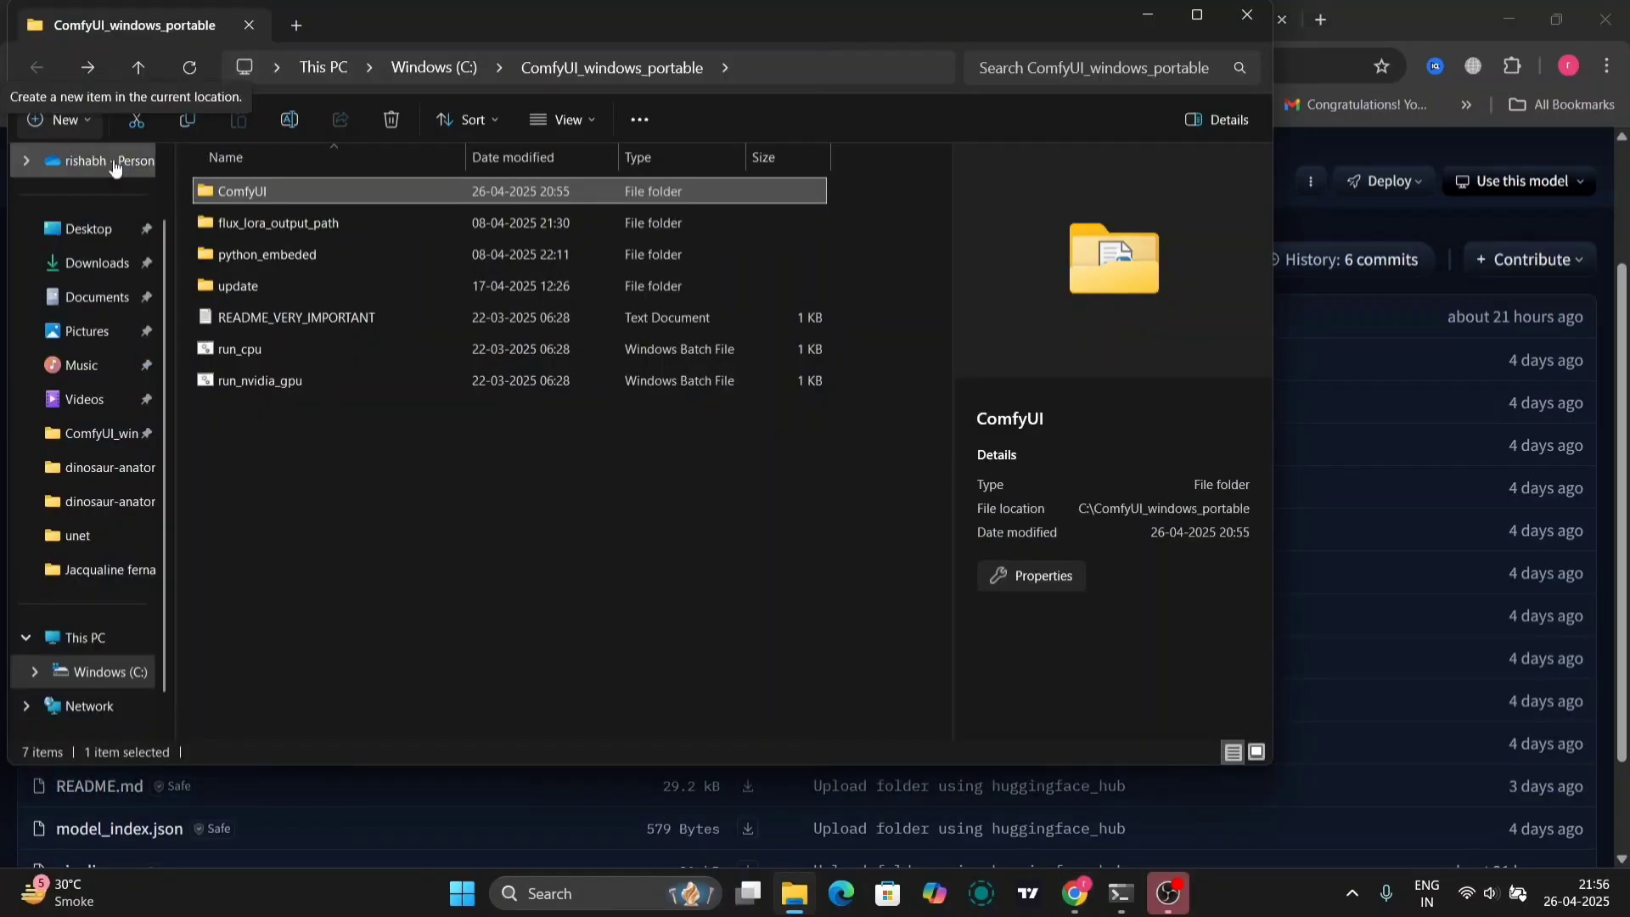
pyautogui.doubleClick(318, 190)
pyautogui.doubleClick(256, 562)
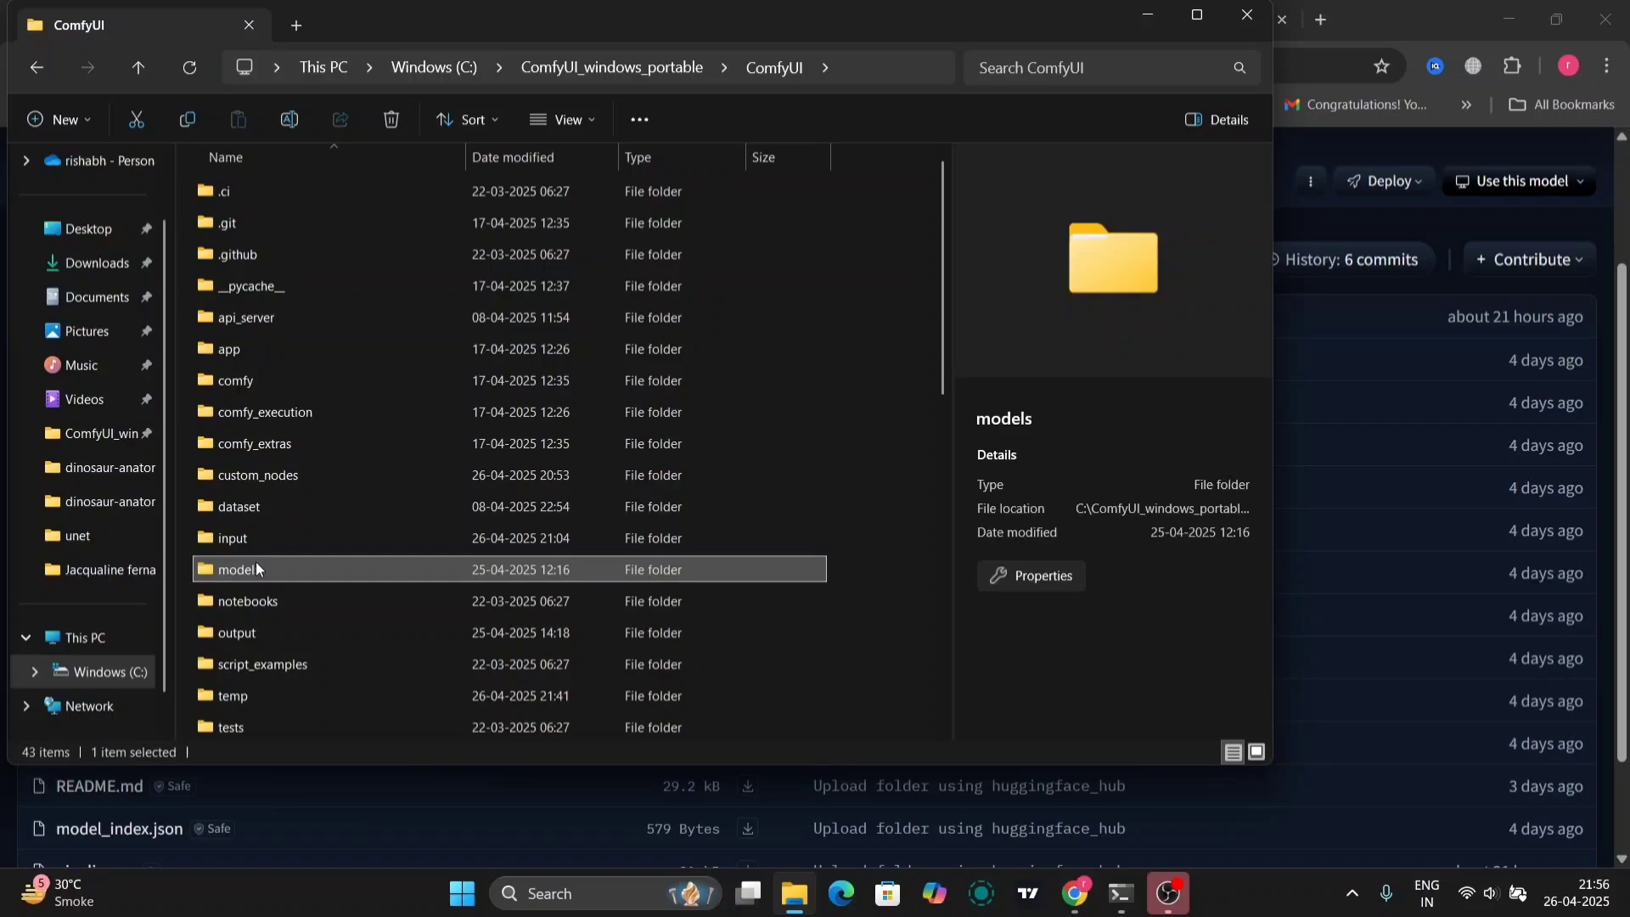
pyautogui.scroll(-8, 338, 503)
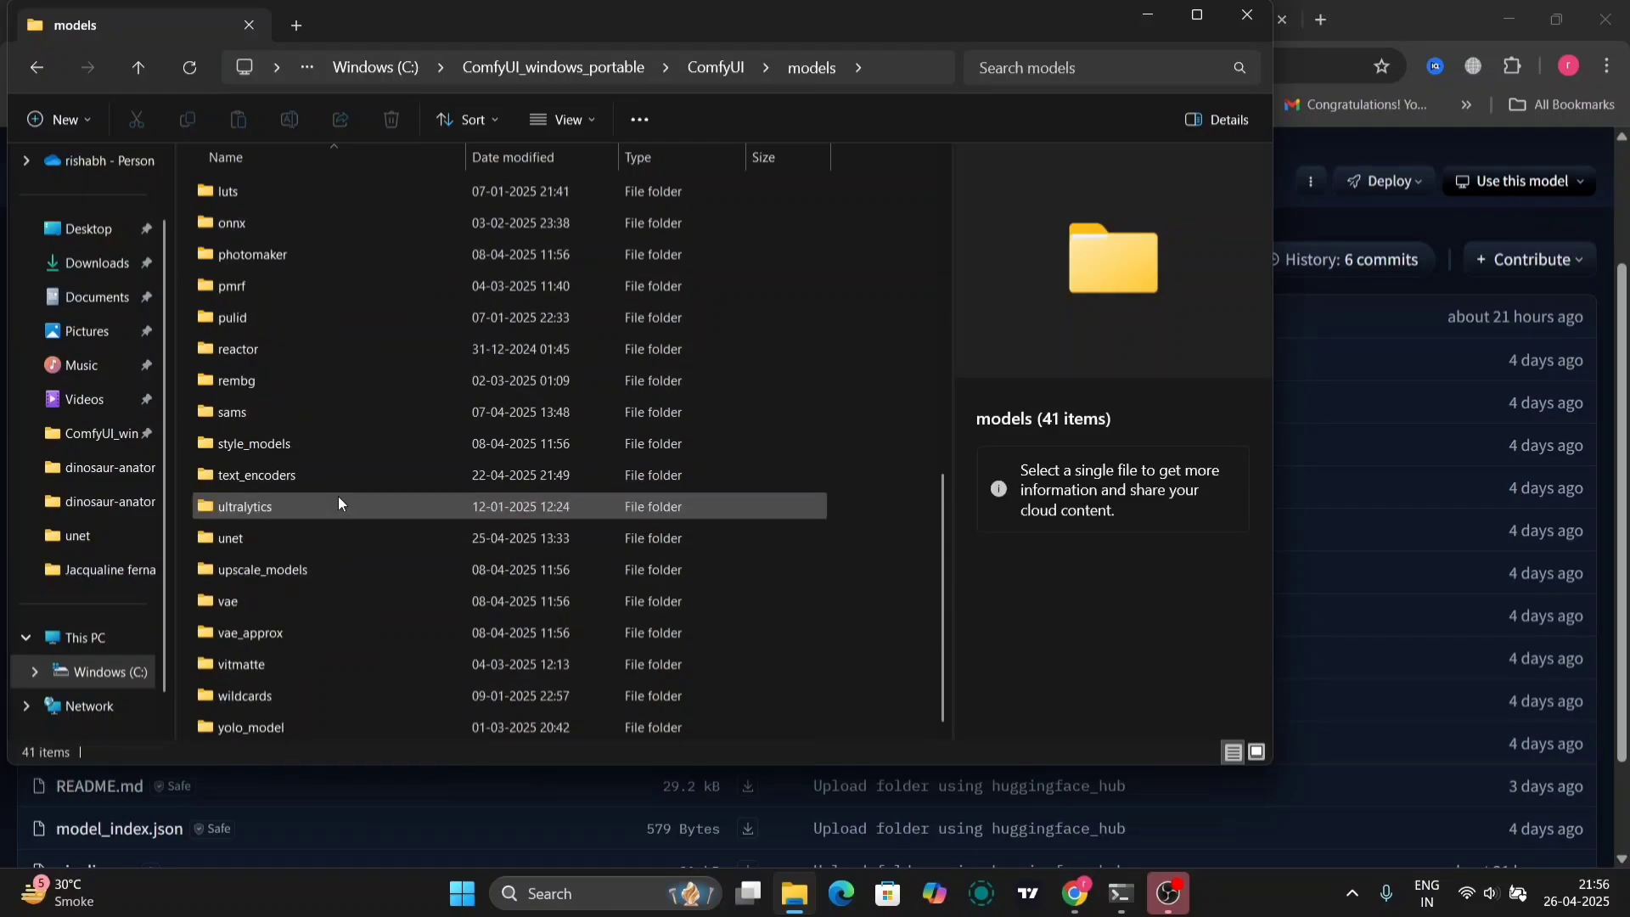
pyautogui.scroll(4, 338, 502)
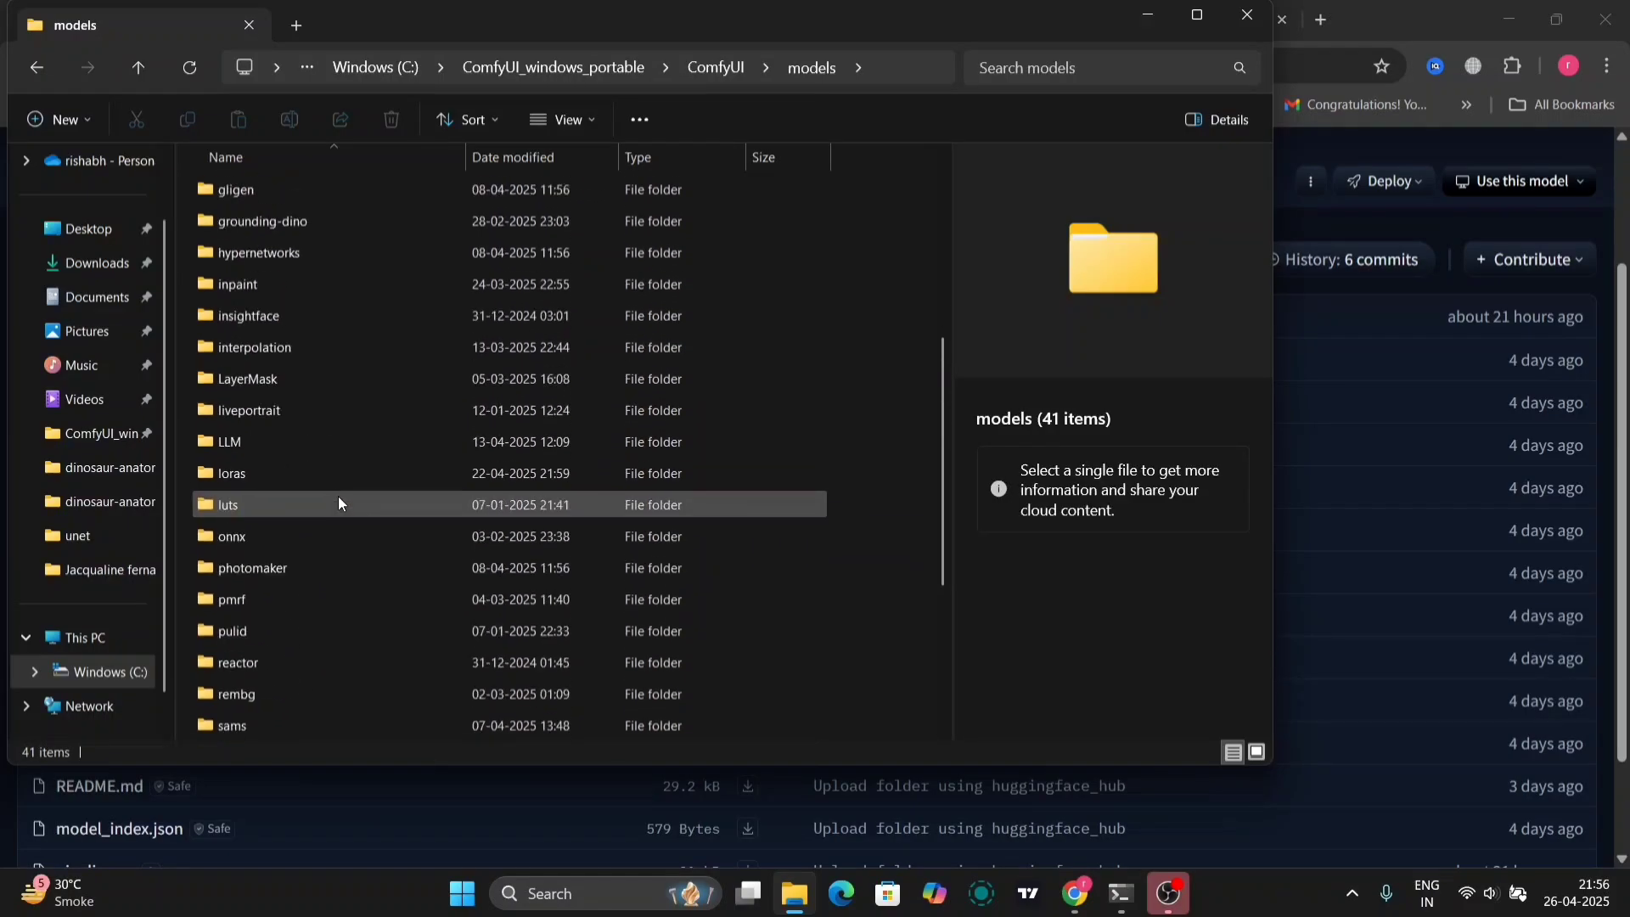
pyautogui.scroll(-4, 338, 501)
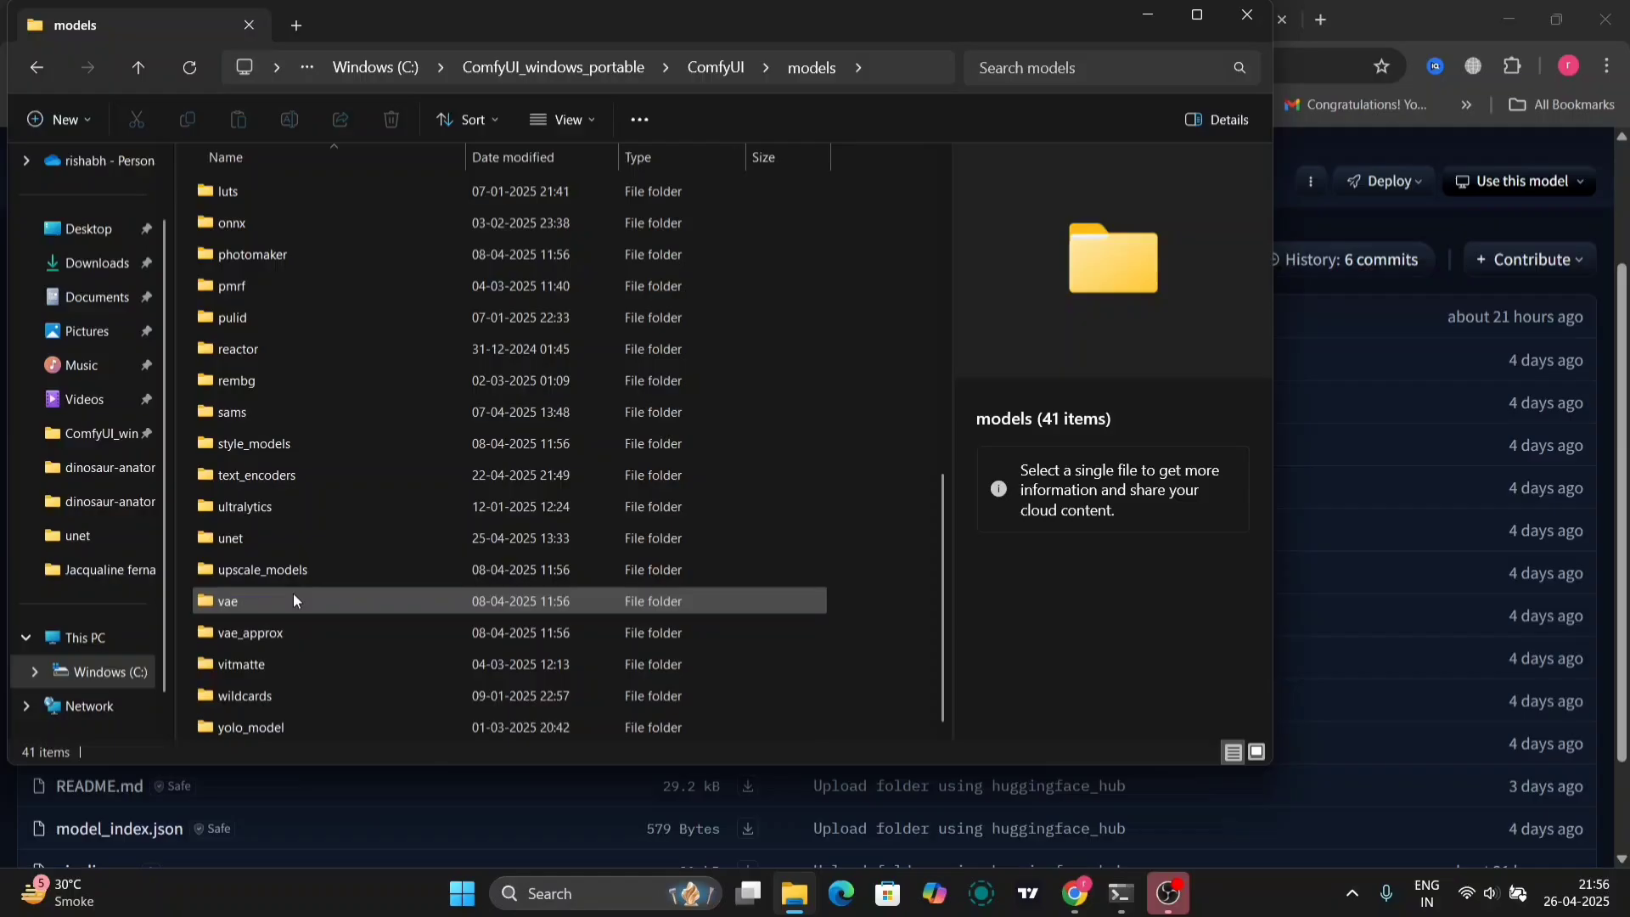
pyautogui.doubleClick(253, 538)
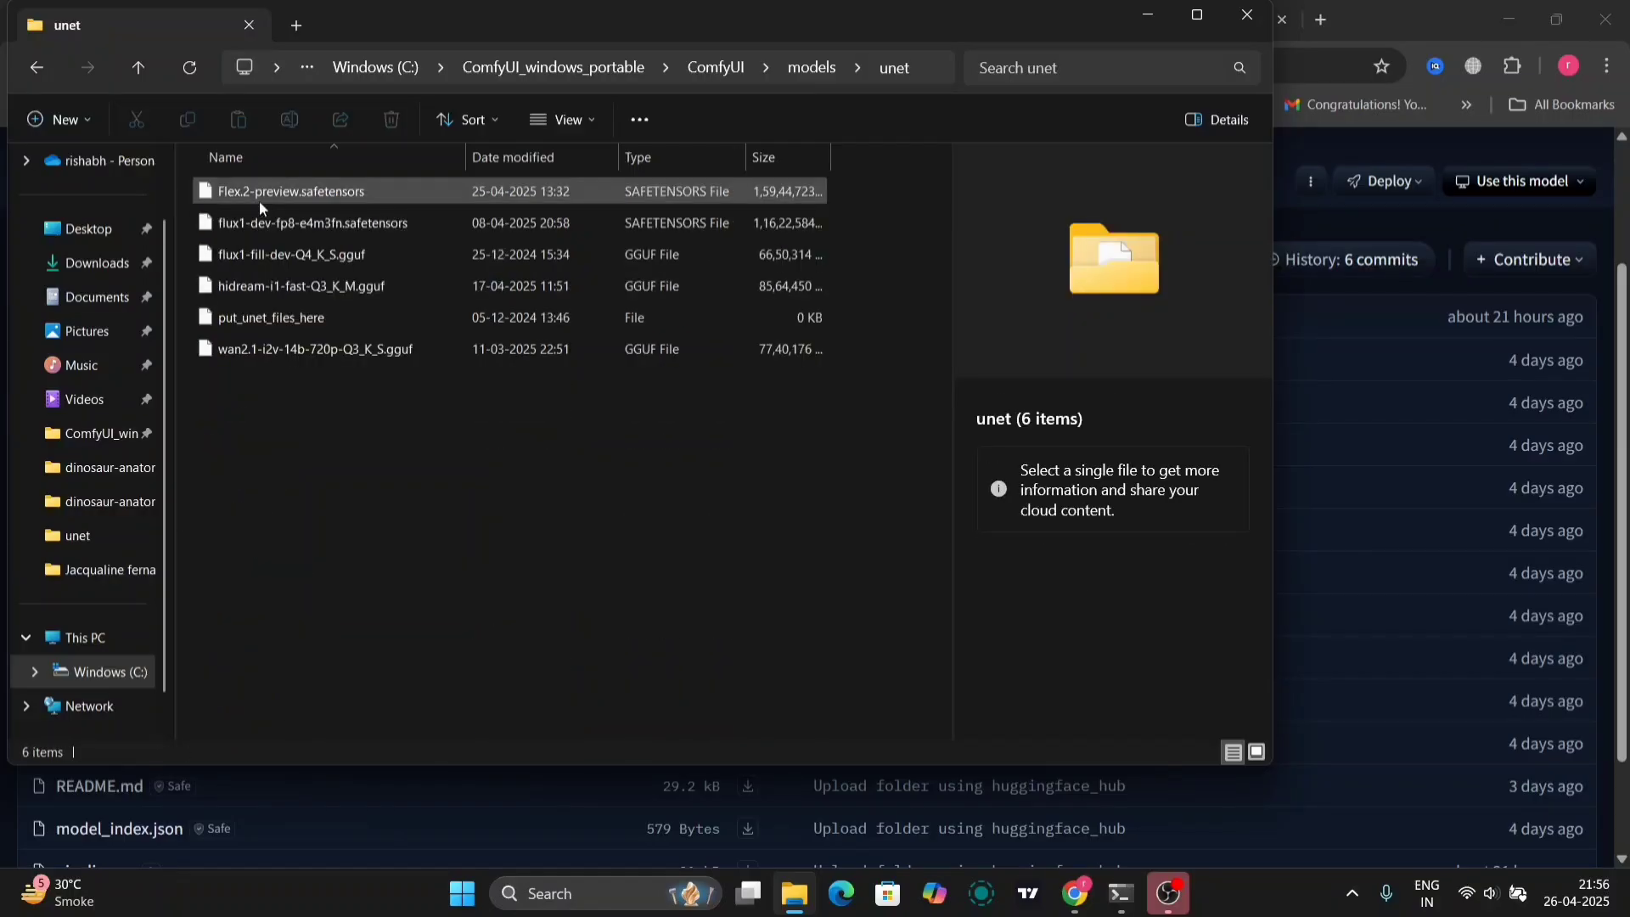
pyautogui.click(261, 199)
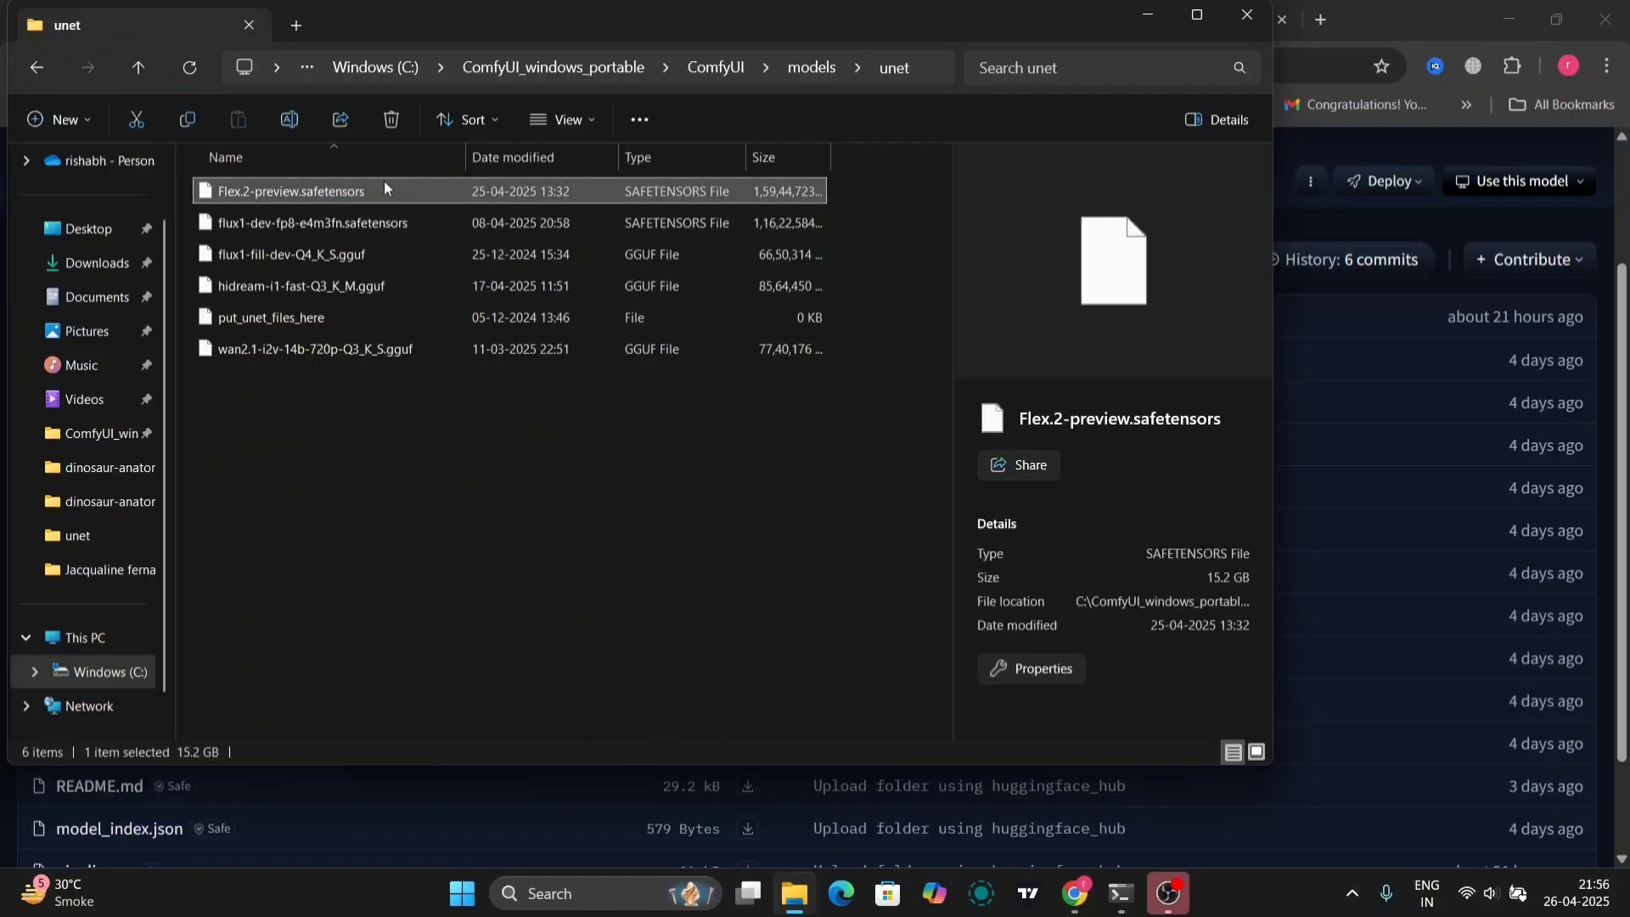
pyautogui.click(646, 492)
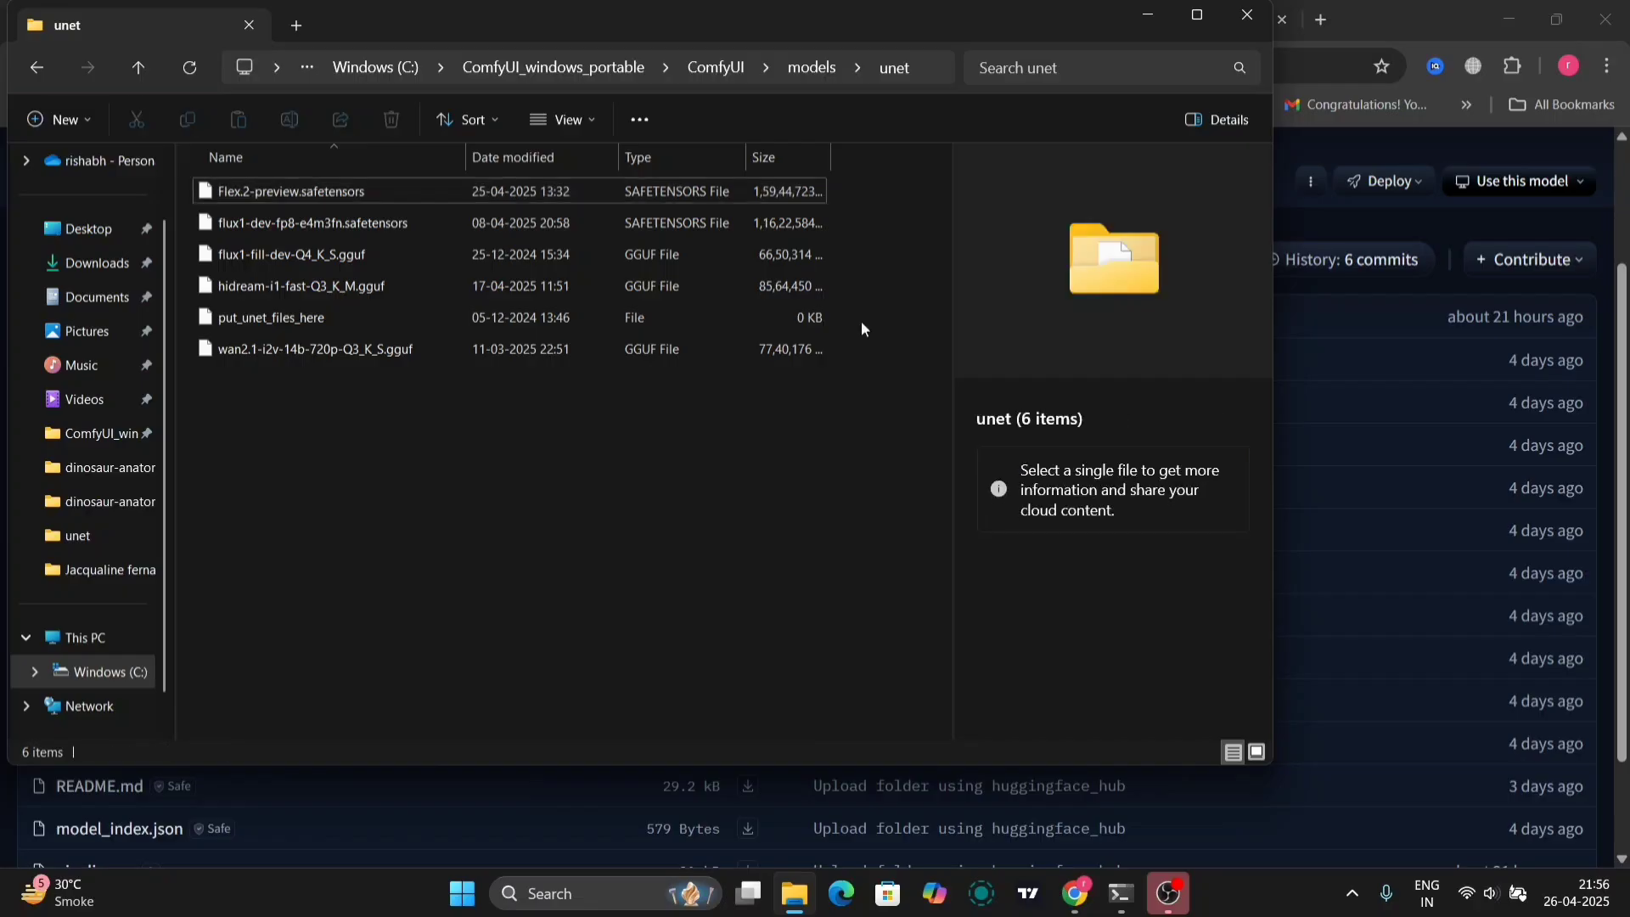
# Step: Switch to the ComfyUI-FlexTools GitHub page and highlight the Flex2 Conditioner node name
pyautogui.click(1263, 18)
pyautogui.scroll(2, 880, 467)
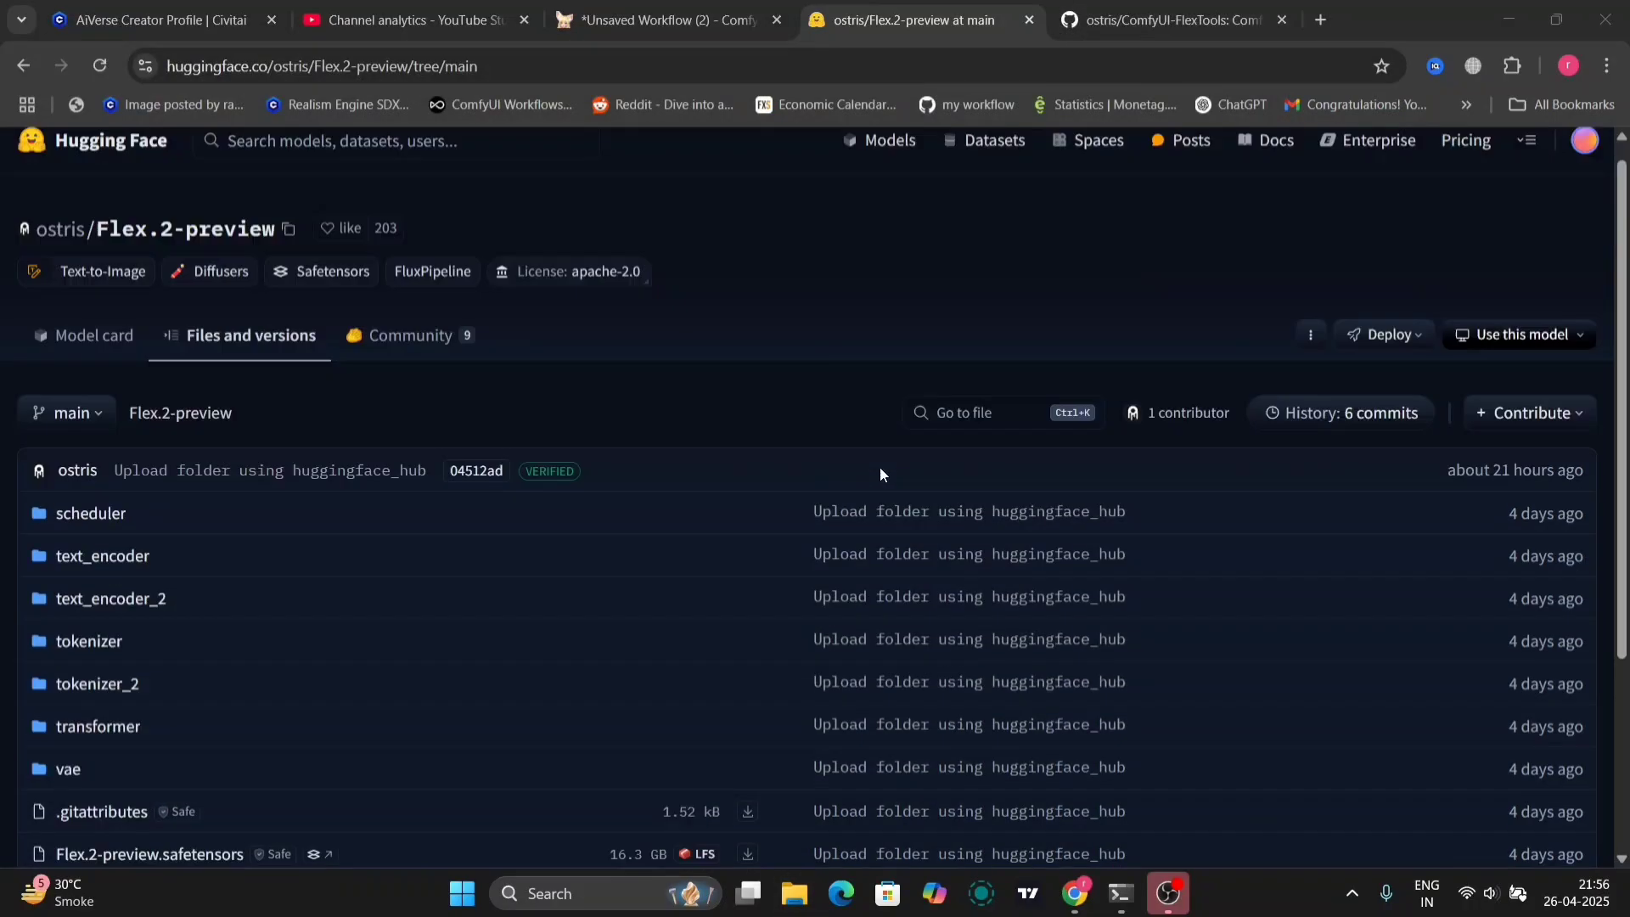
pyautogui.scroll(1, 879, 468)
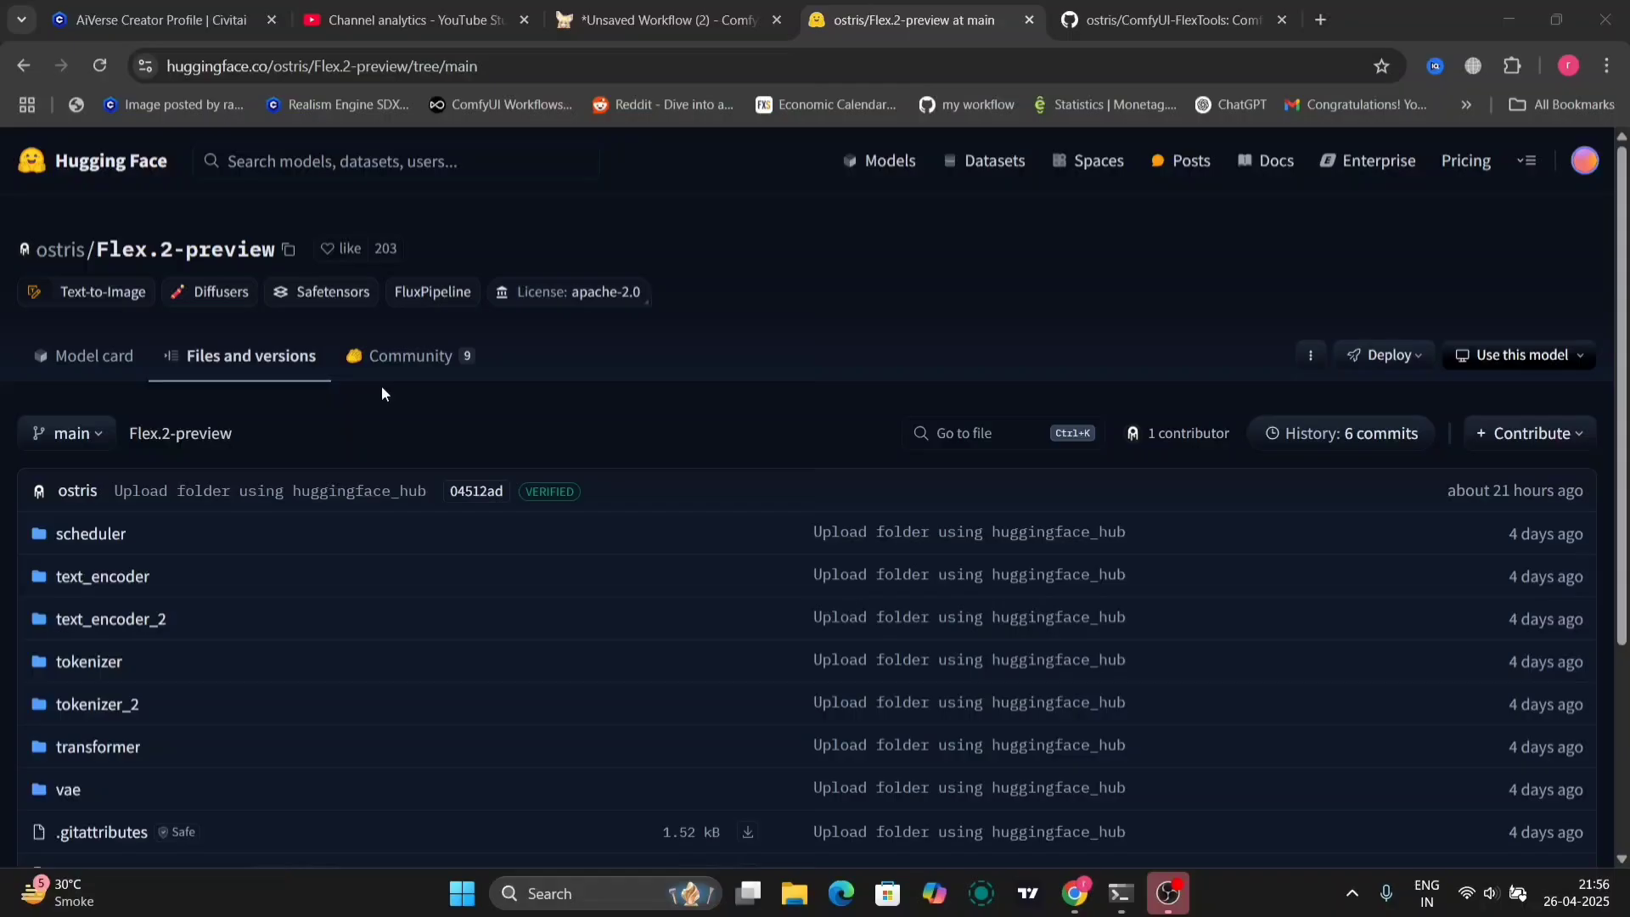
pyautogui.click(1156, 12)
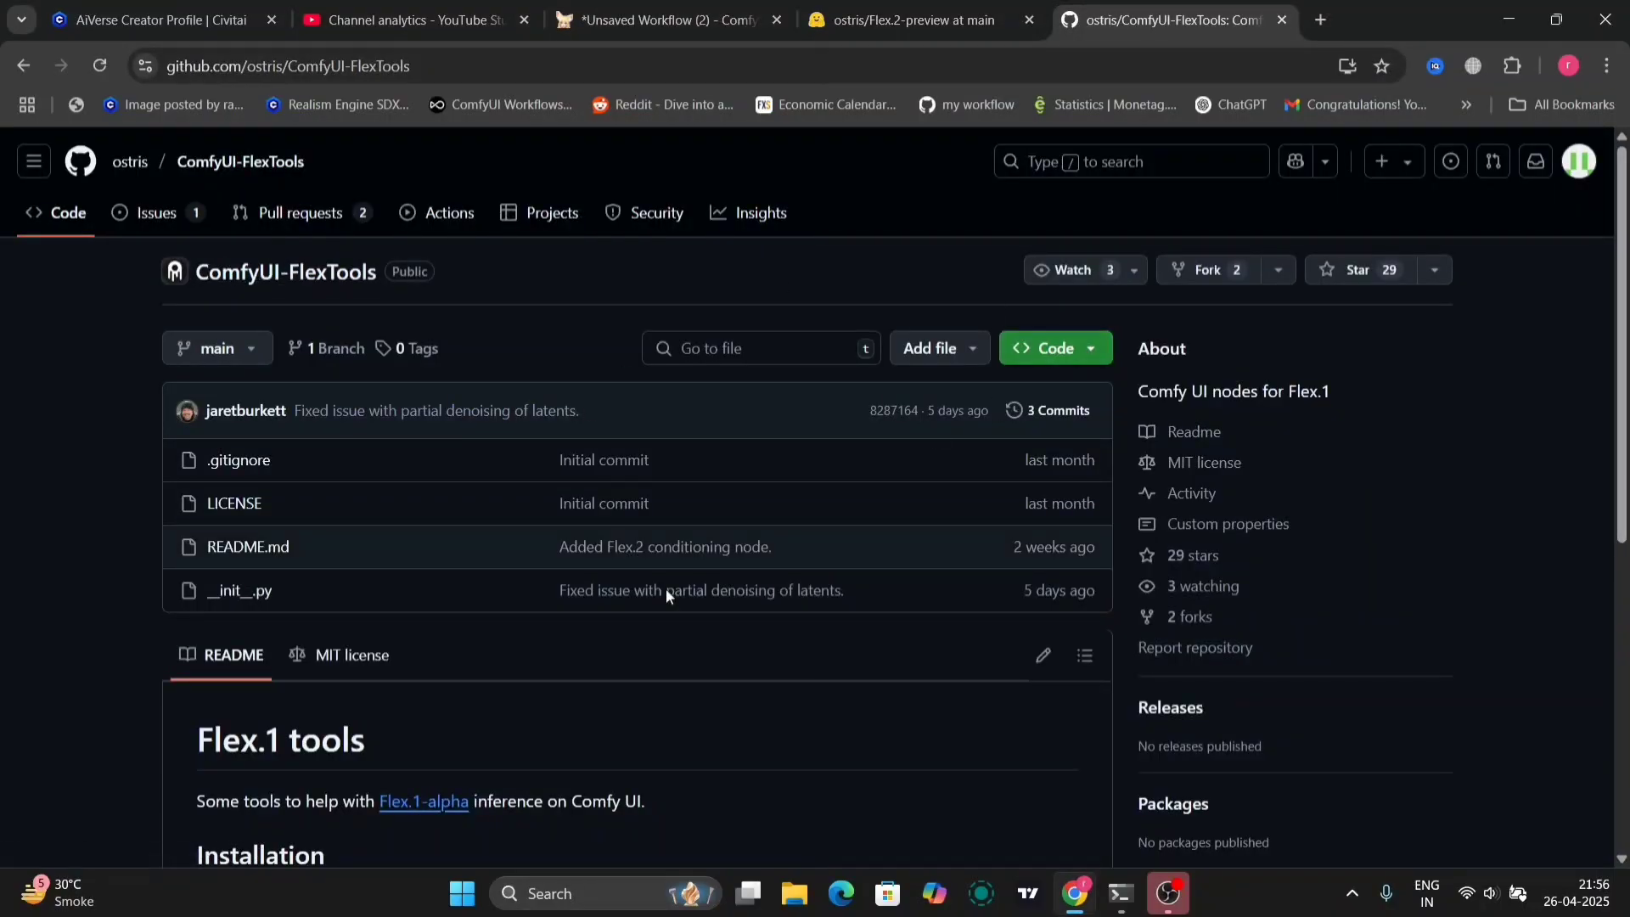
pyautogui.scroll(-2, 613, 649)
pyautogui.scroll(2, 613, 649)
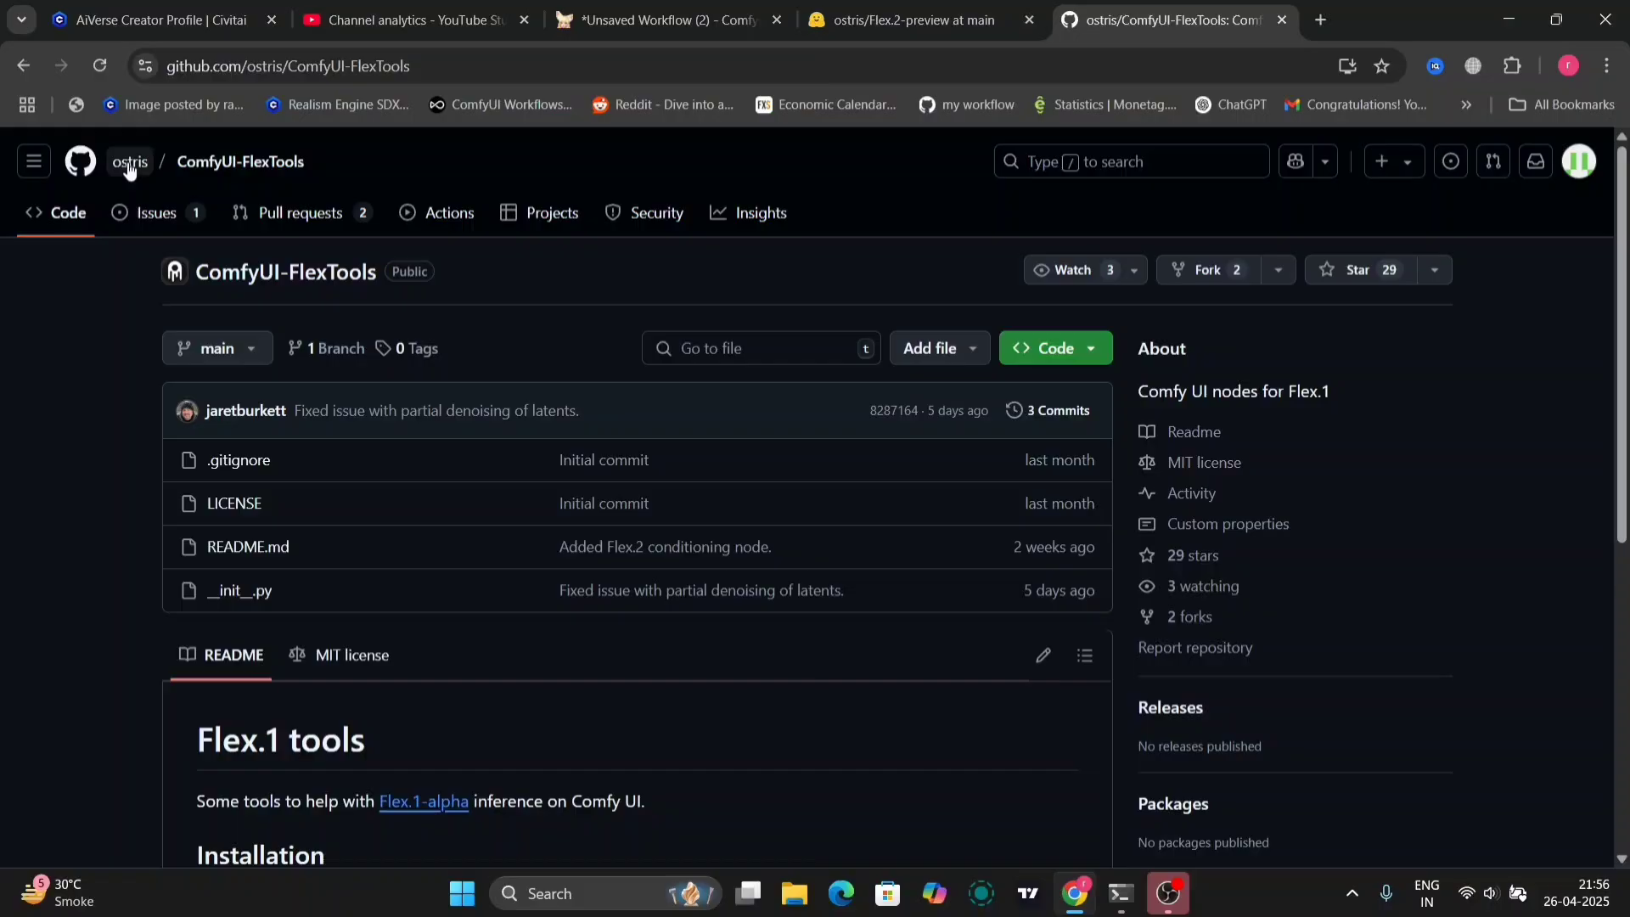
pyautogui.scroll(-6, 582, 768)
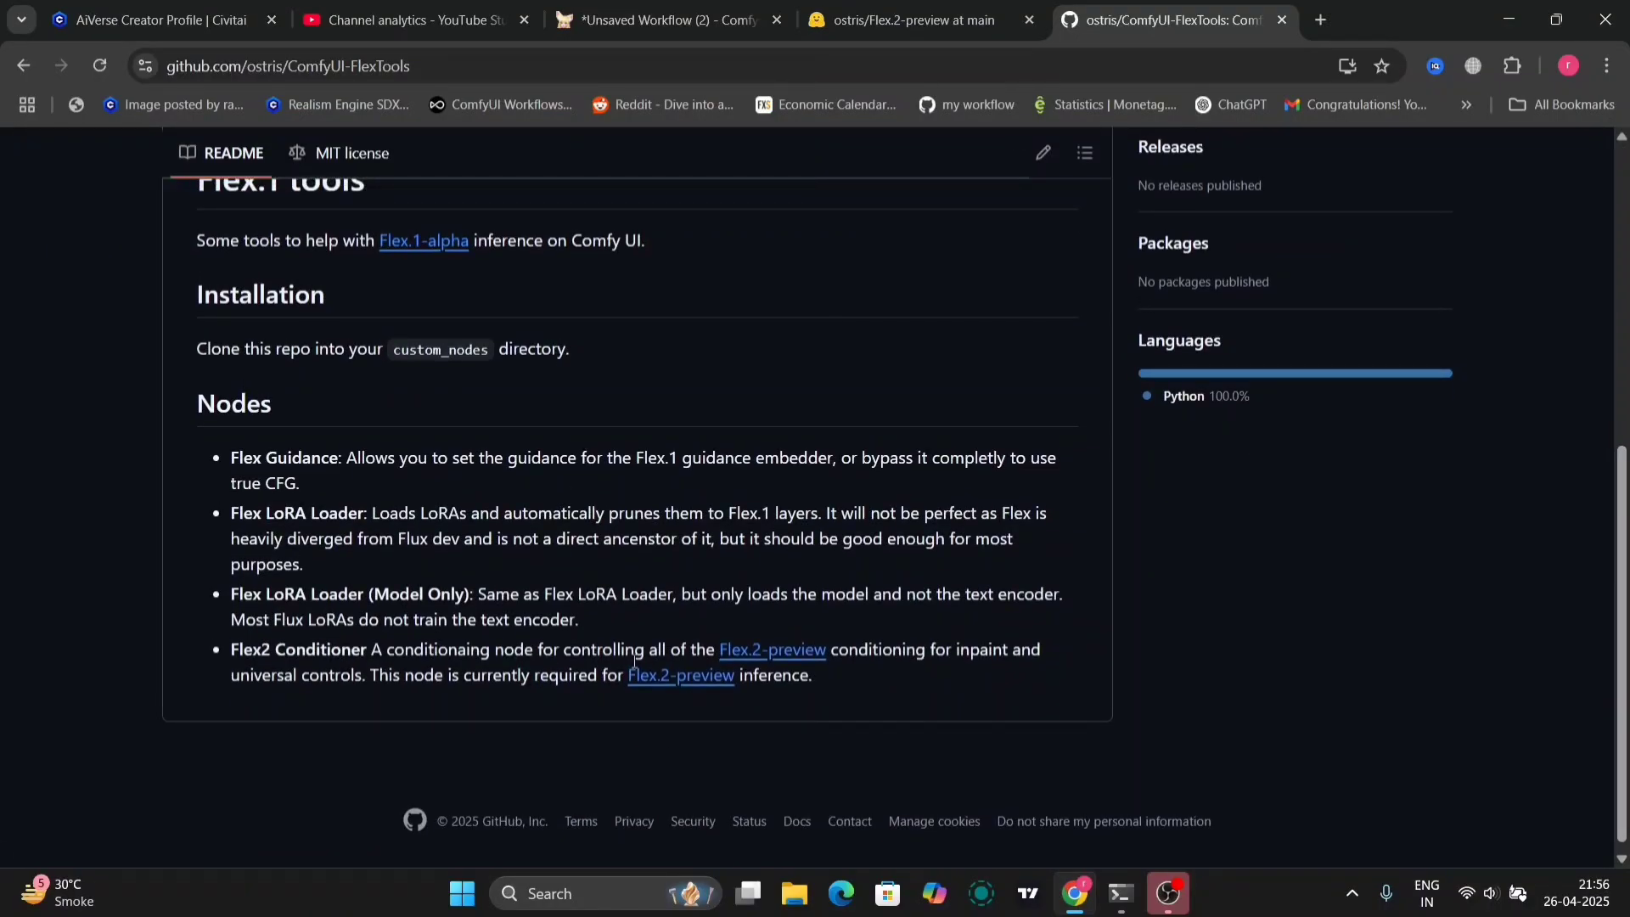
pyautogui.moveTo(227, 651); pyautogui.dragTo(368, 651)
# Step: Copy the repository's HTTPS clone URL from the Code menu
pyautogui.scroll(6, 696, 390)
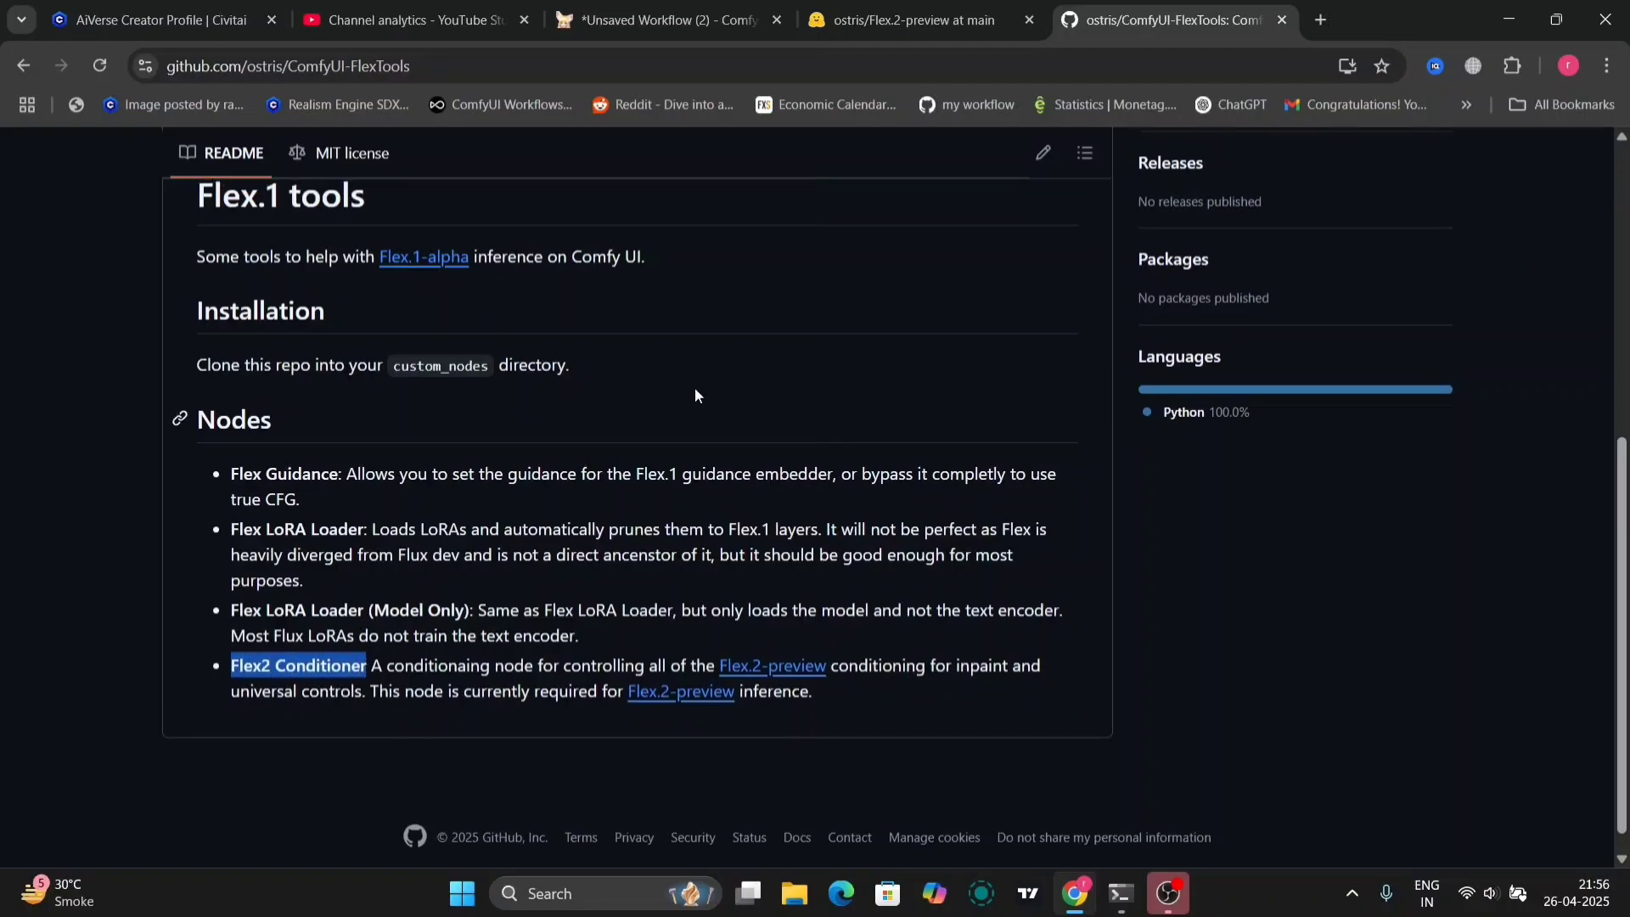
pyautogui.click(1095, 361)
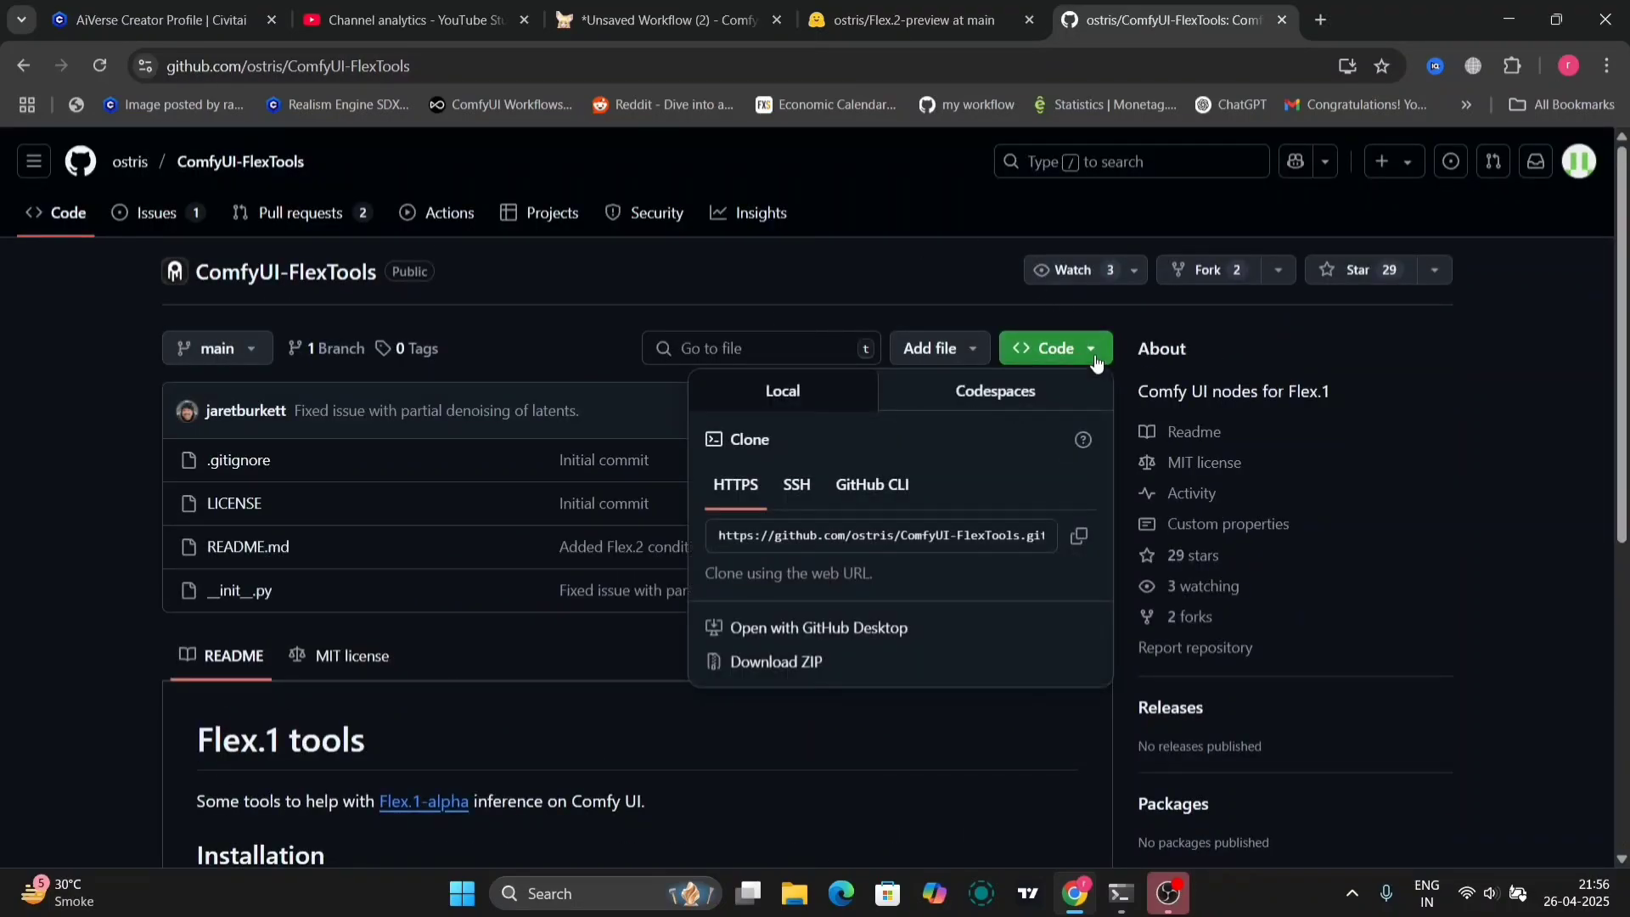
pyautogui.click(1076, 538)
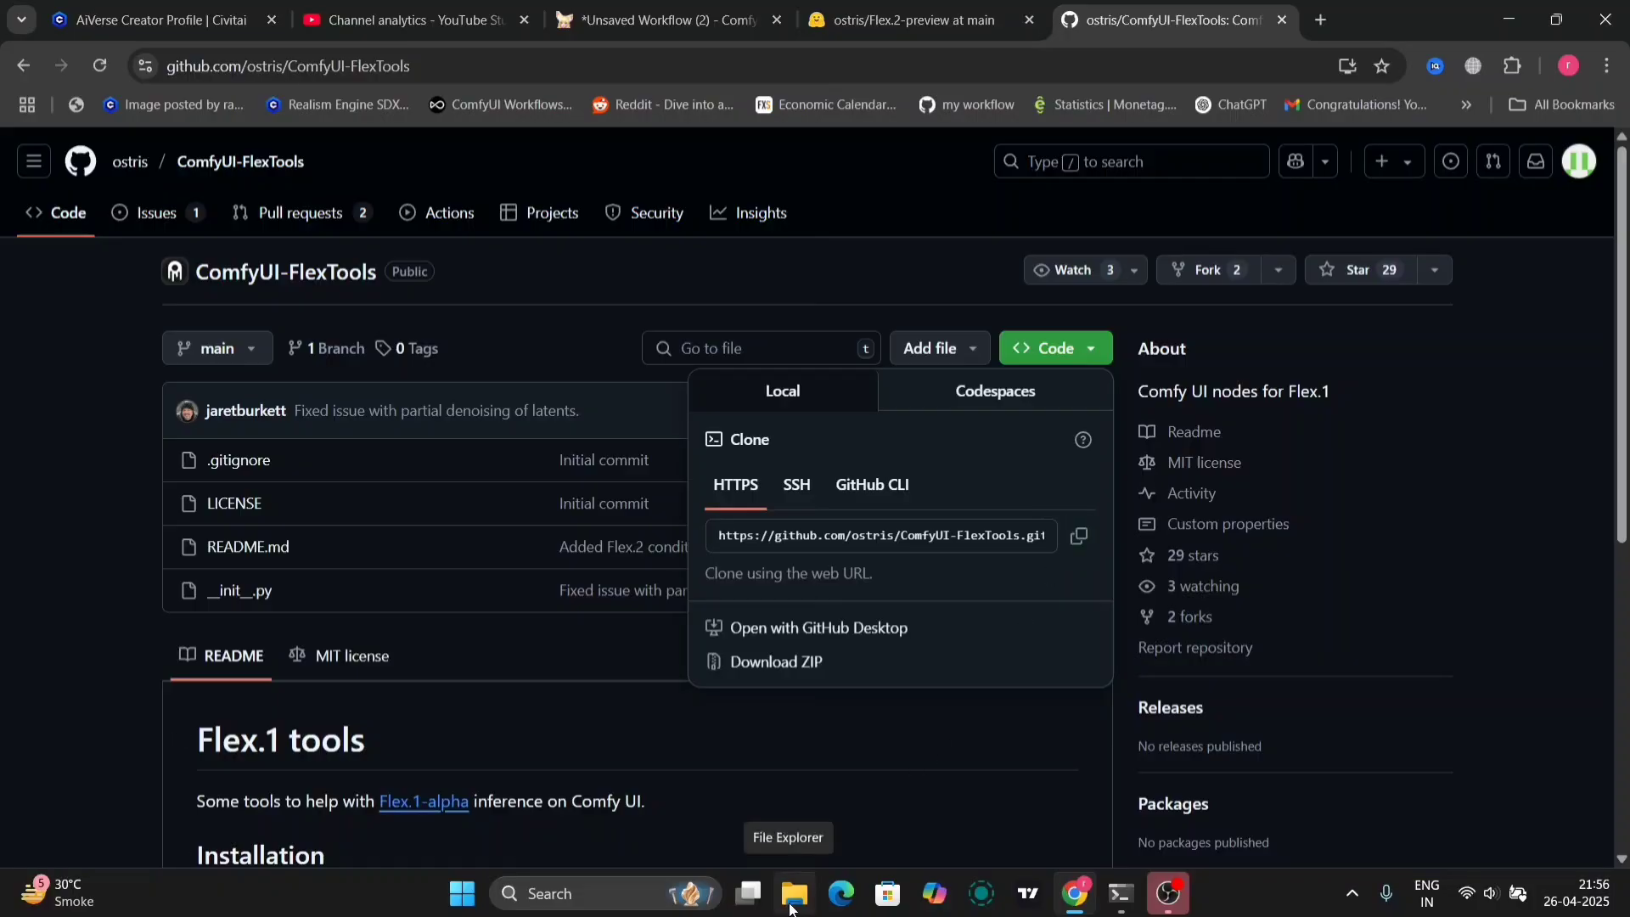
# Step: Open ComfyUI_windows_portable\ComfyUI\custom_nodes in File Explorer and select its address bar
pyautogui.click(790, 905)
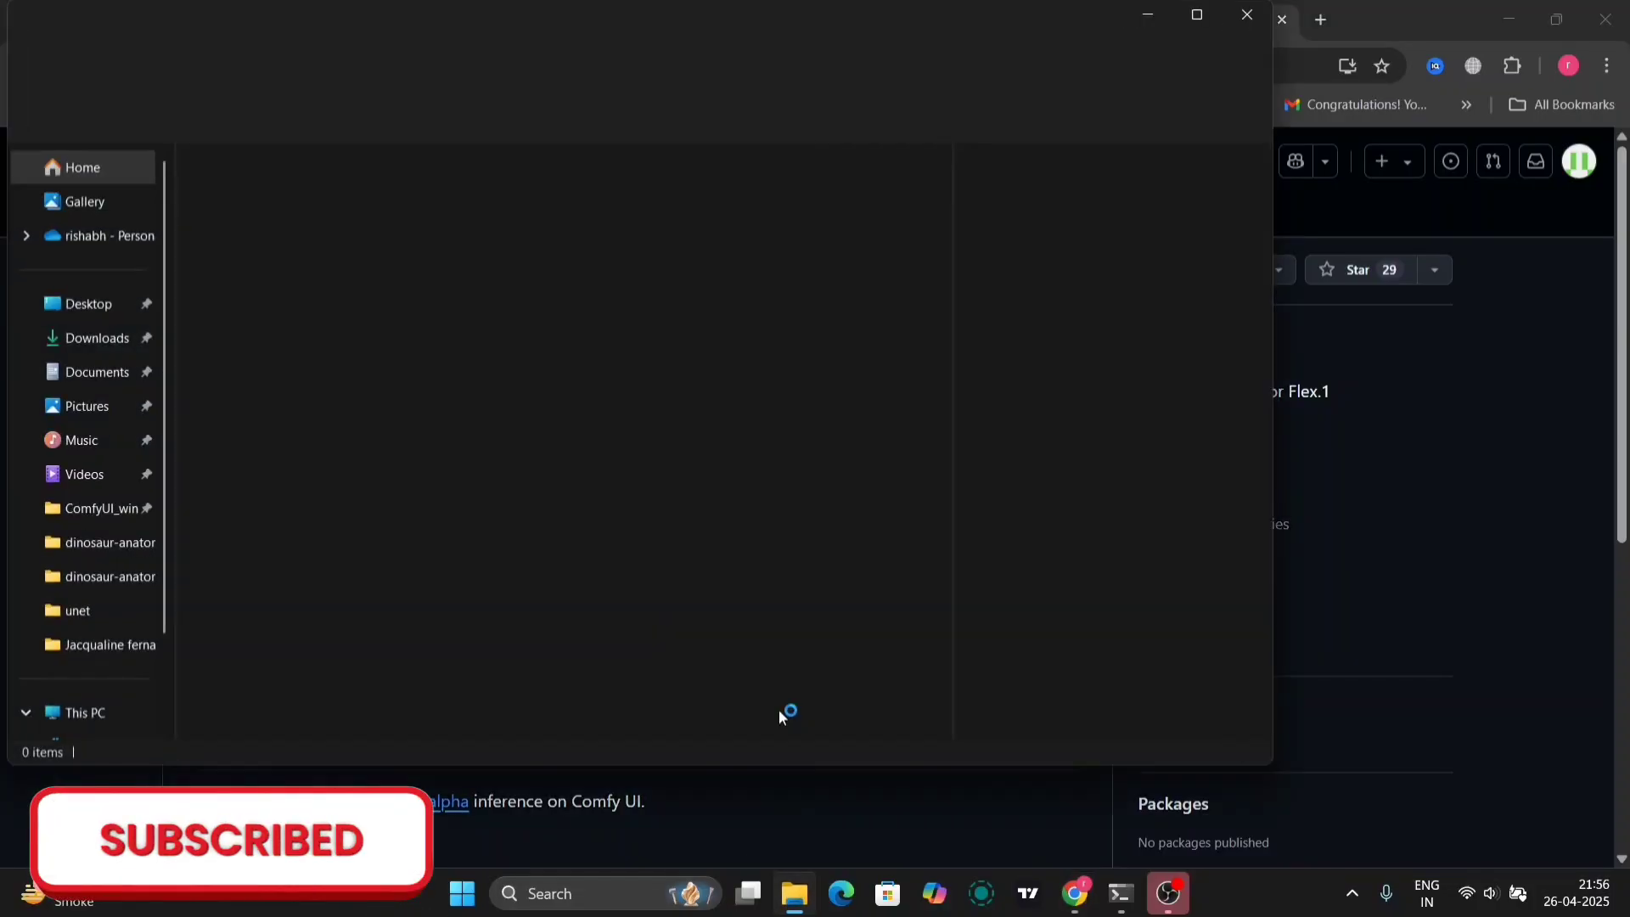
pyautogui.click(113, 507)
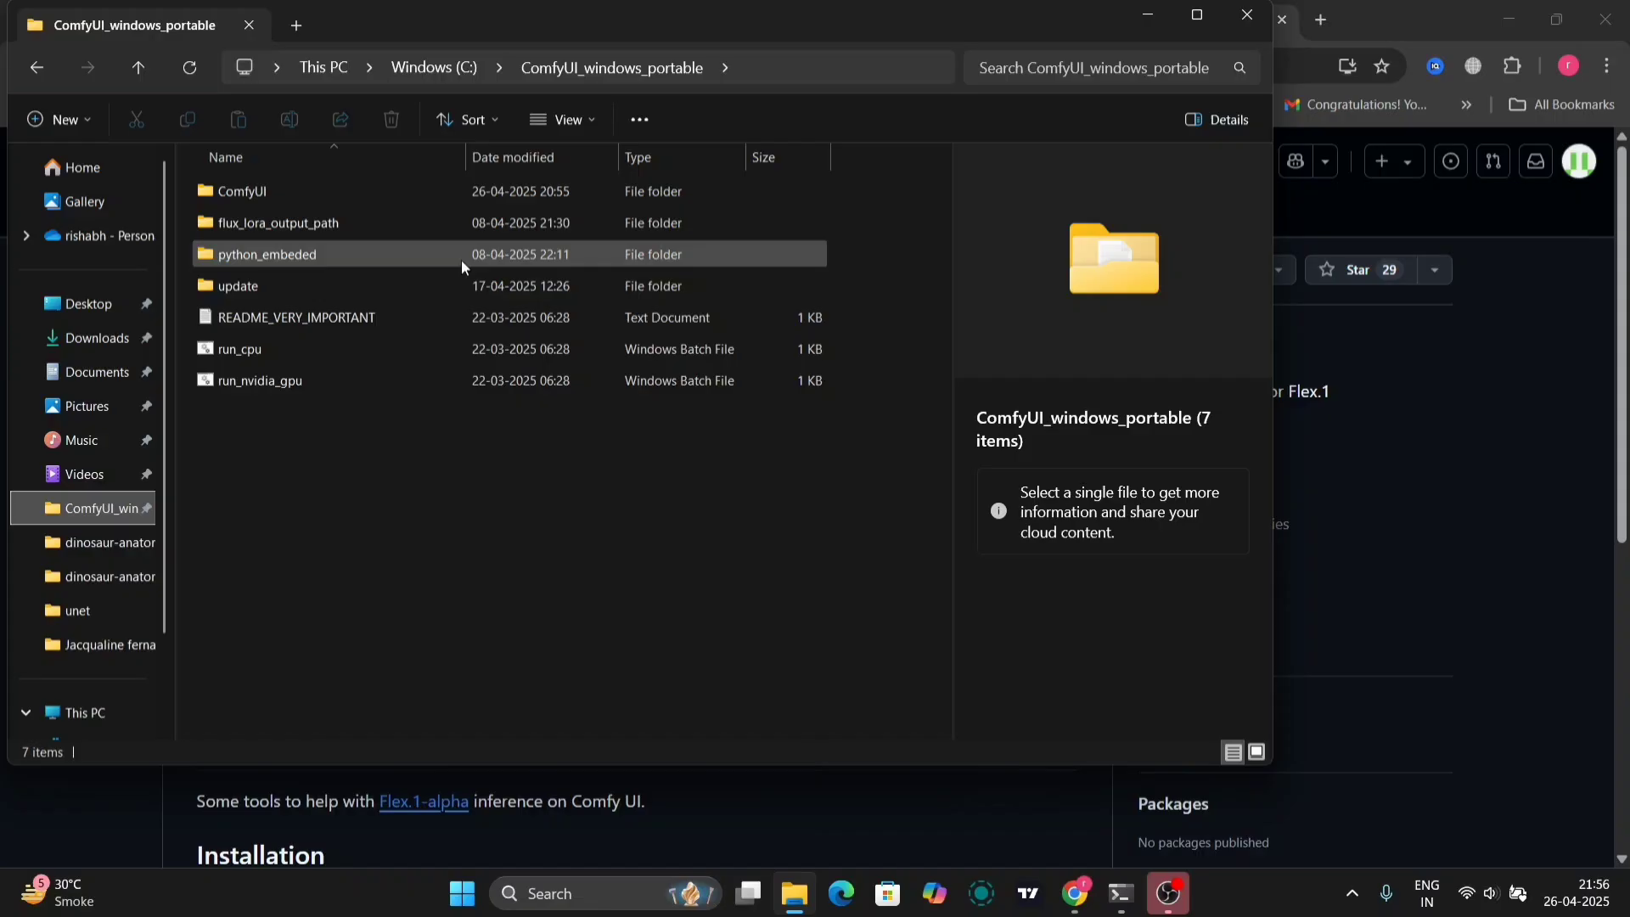
pyautogui.doubleClick(527, 180)
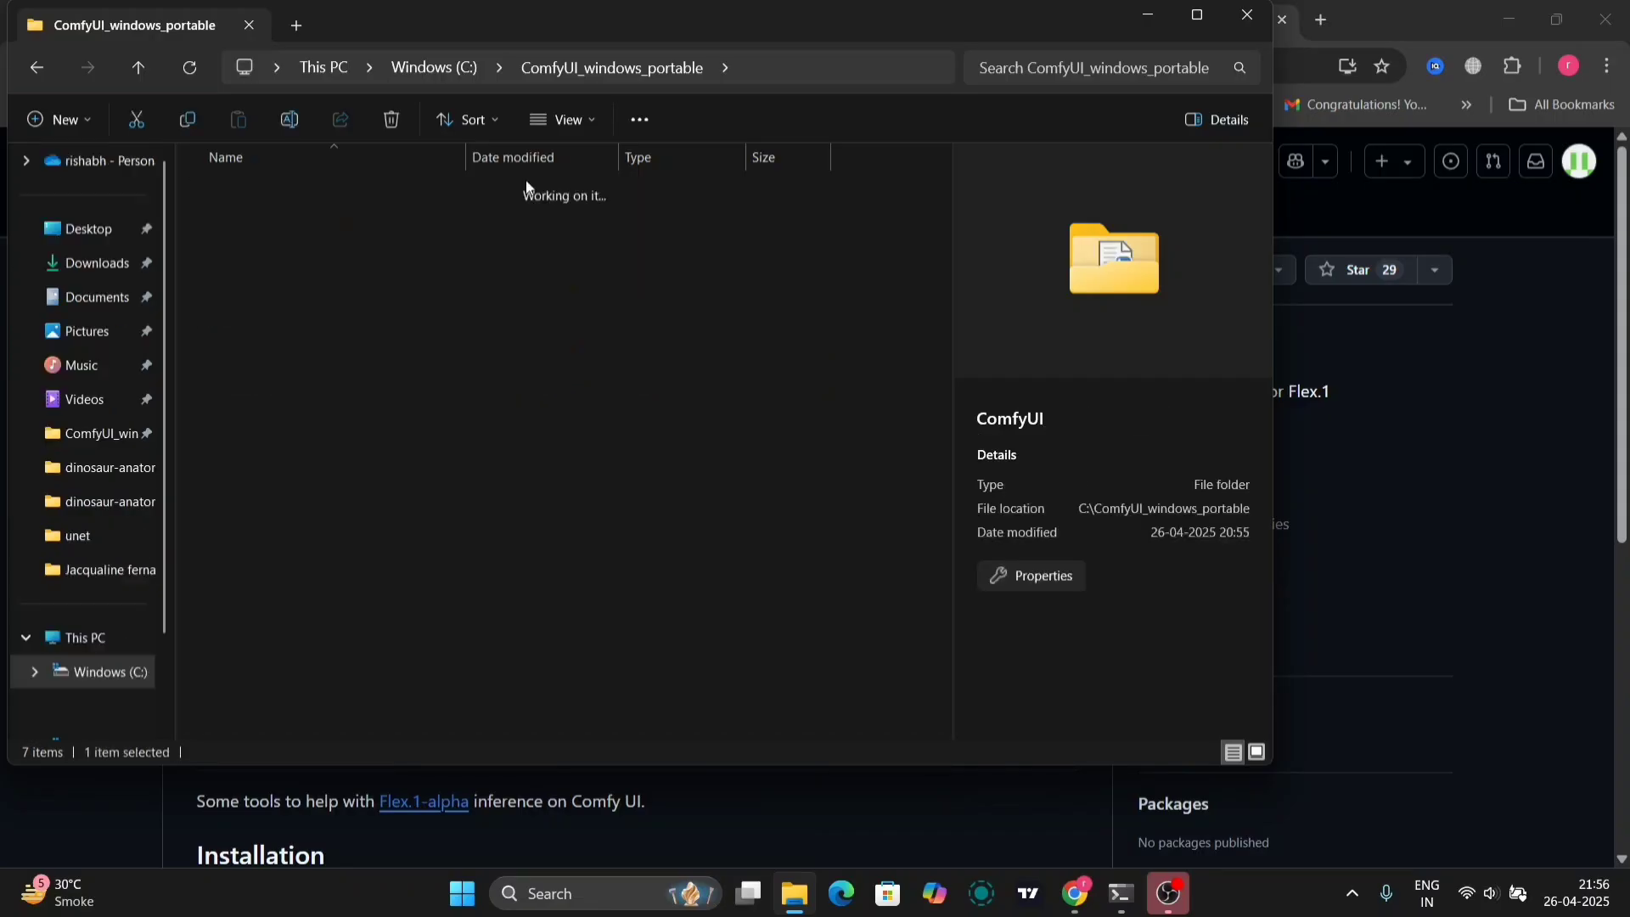
pyautogui.doubleClick(390, 476)
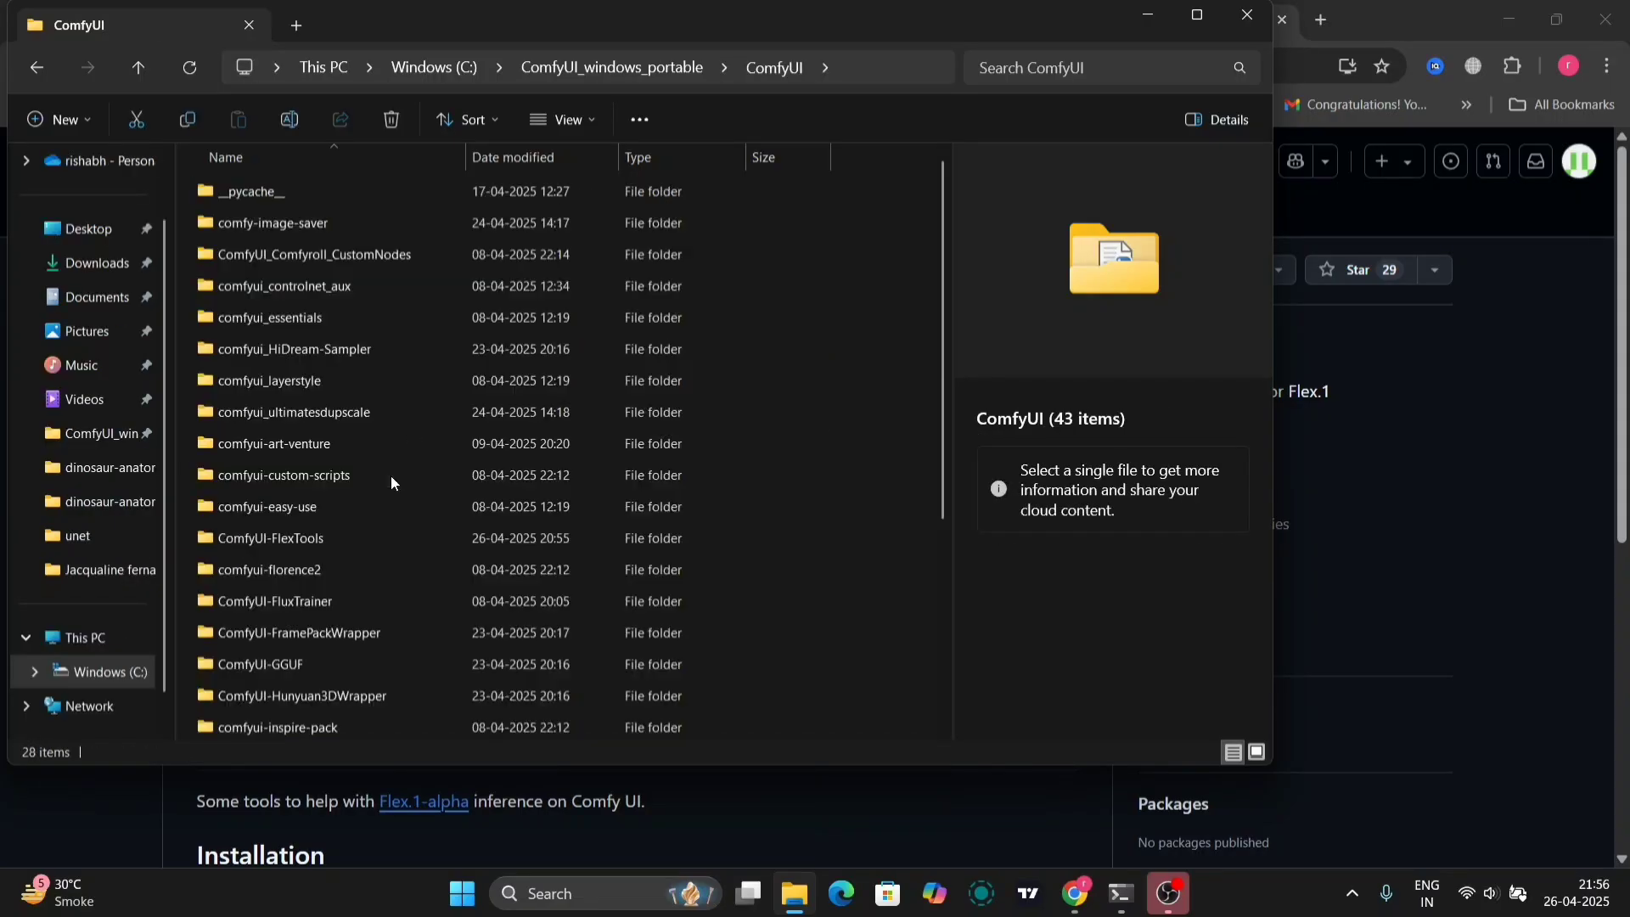
pyautogui.click(948, 68)
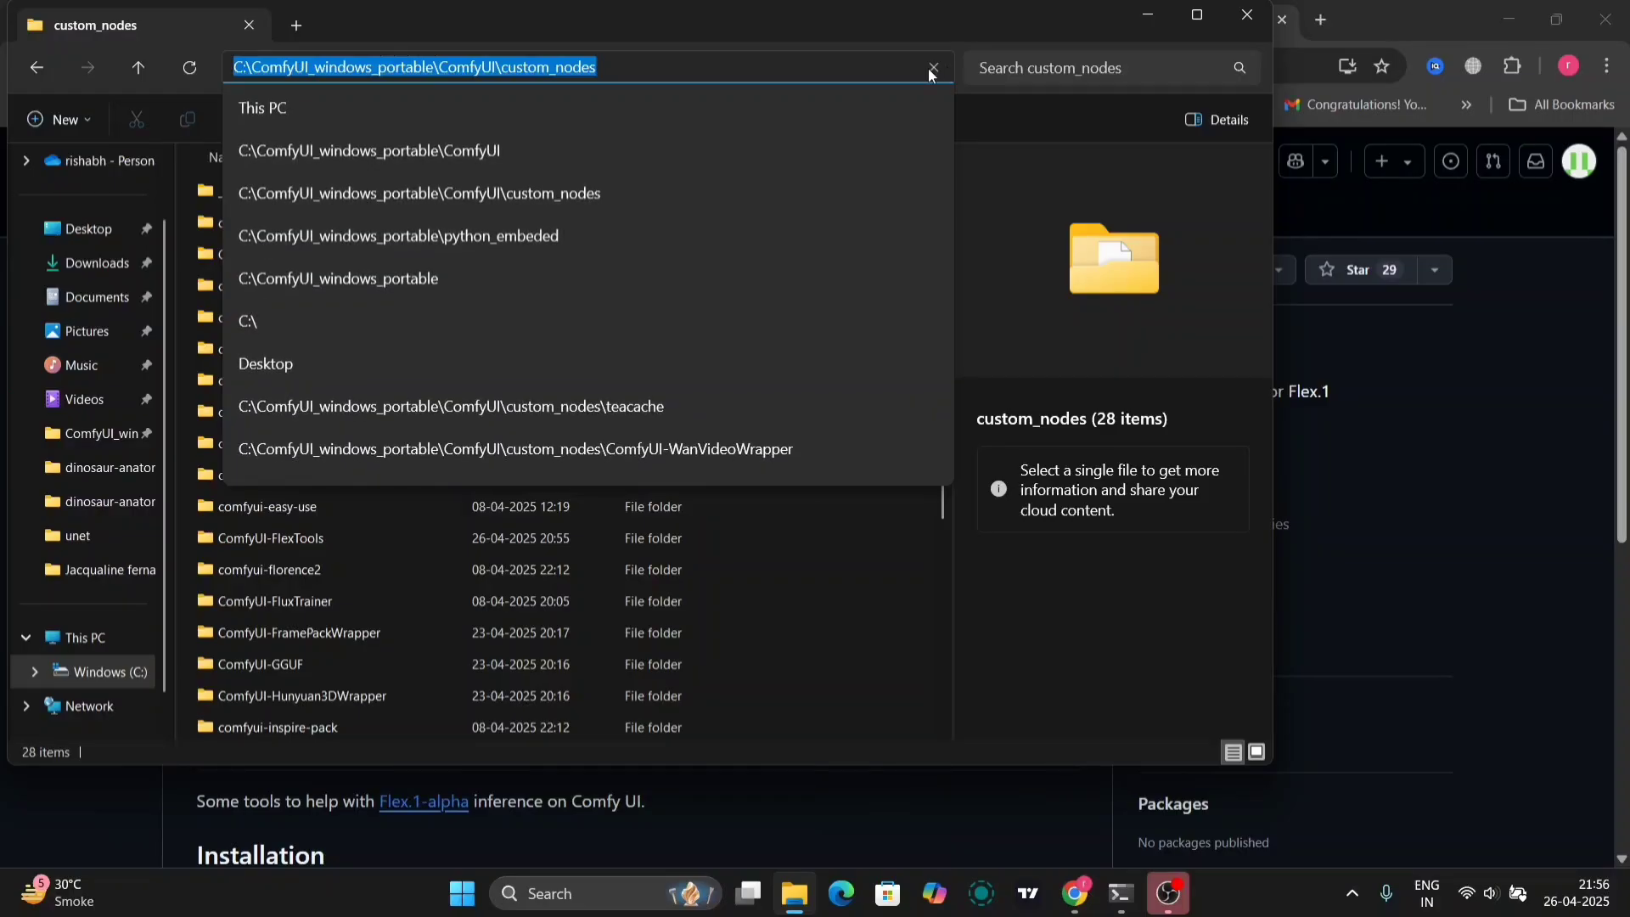
# Step: Launch cmd in custom_nodes and enter git clone with the pasted FlexTools URL
pyautogui.write('cmd')
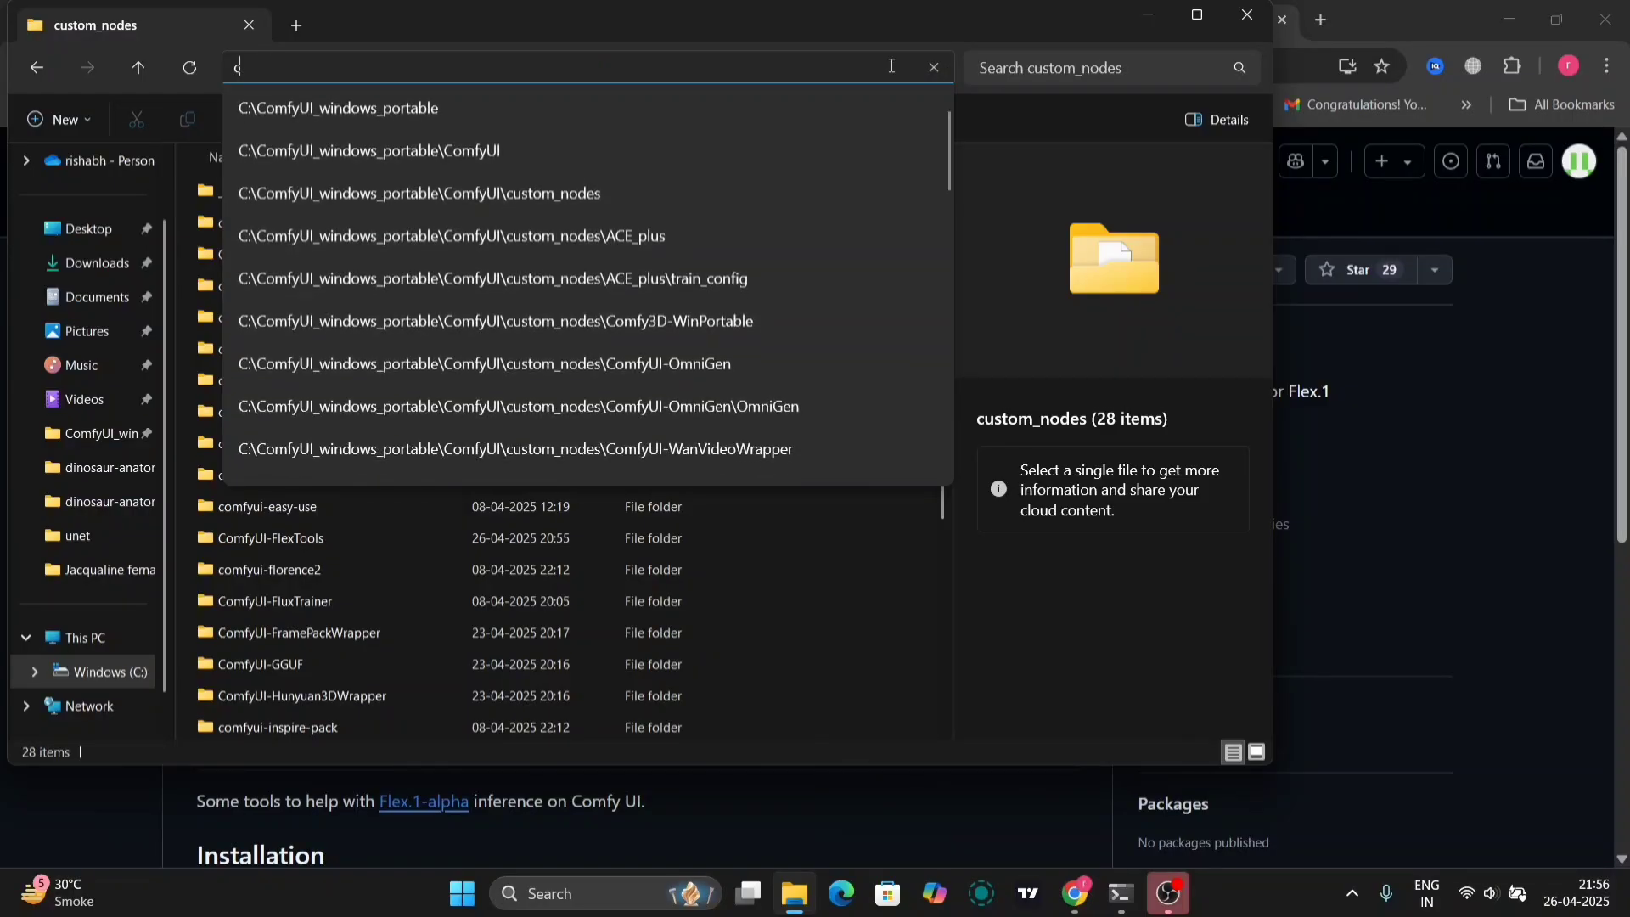
pyautogui.press('Return')
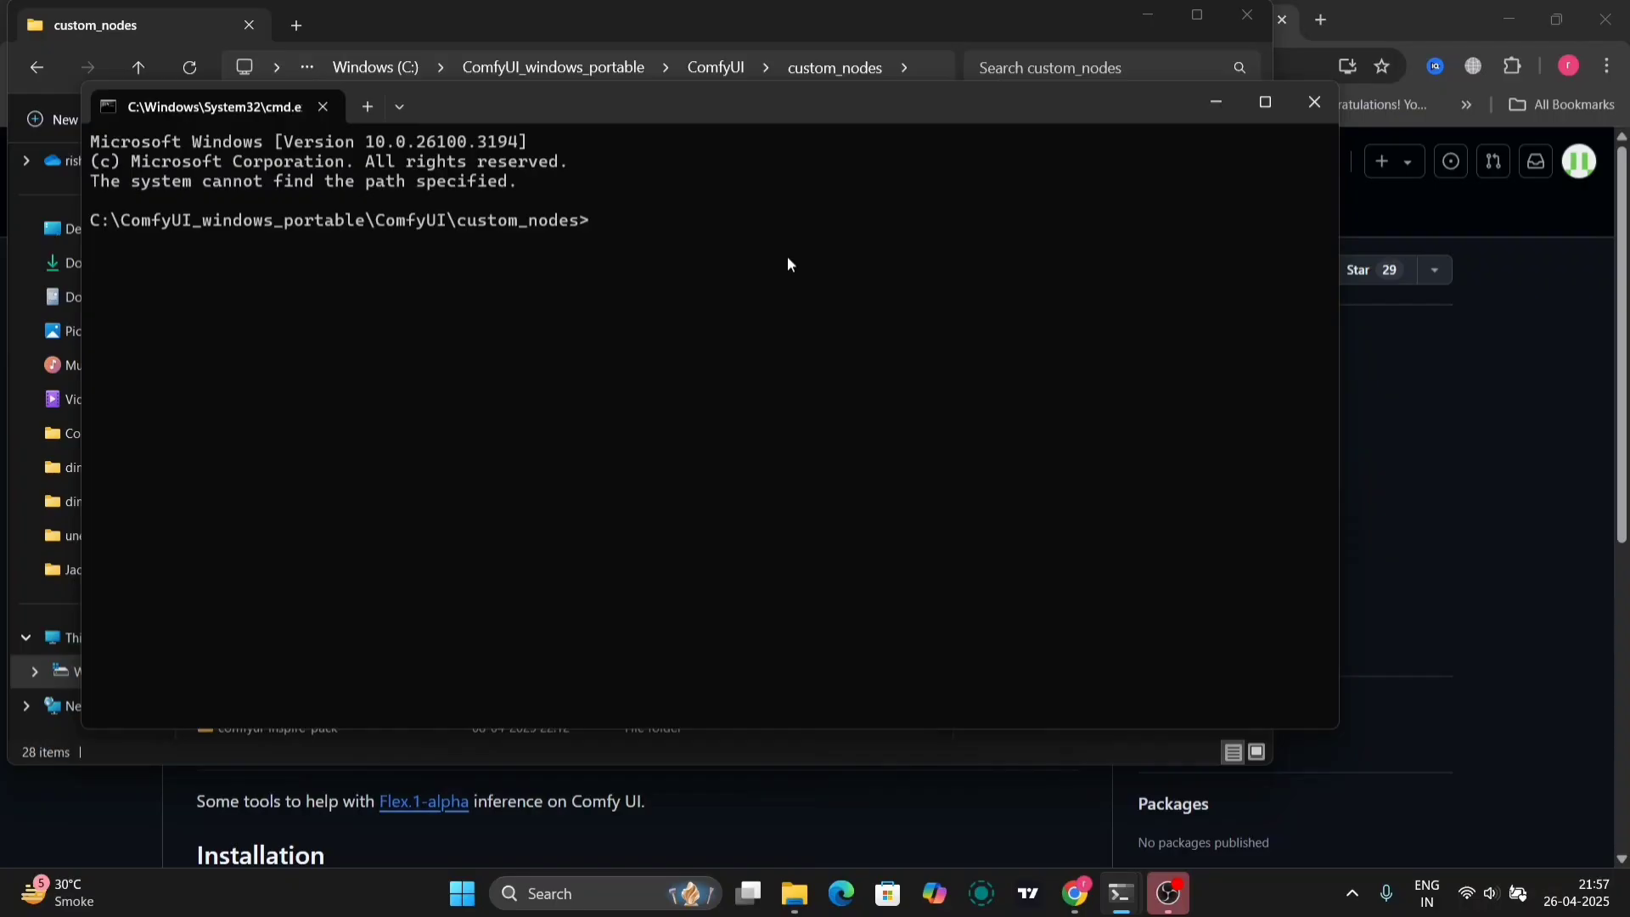
pyautogui.write('git clone')
pyautogui.write('https://github.com/ostris/ComfyUI-FlexTools.git')
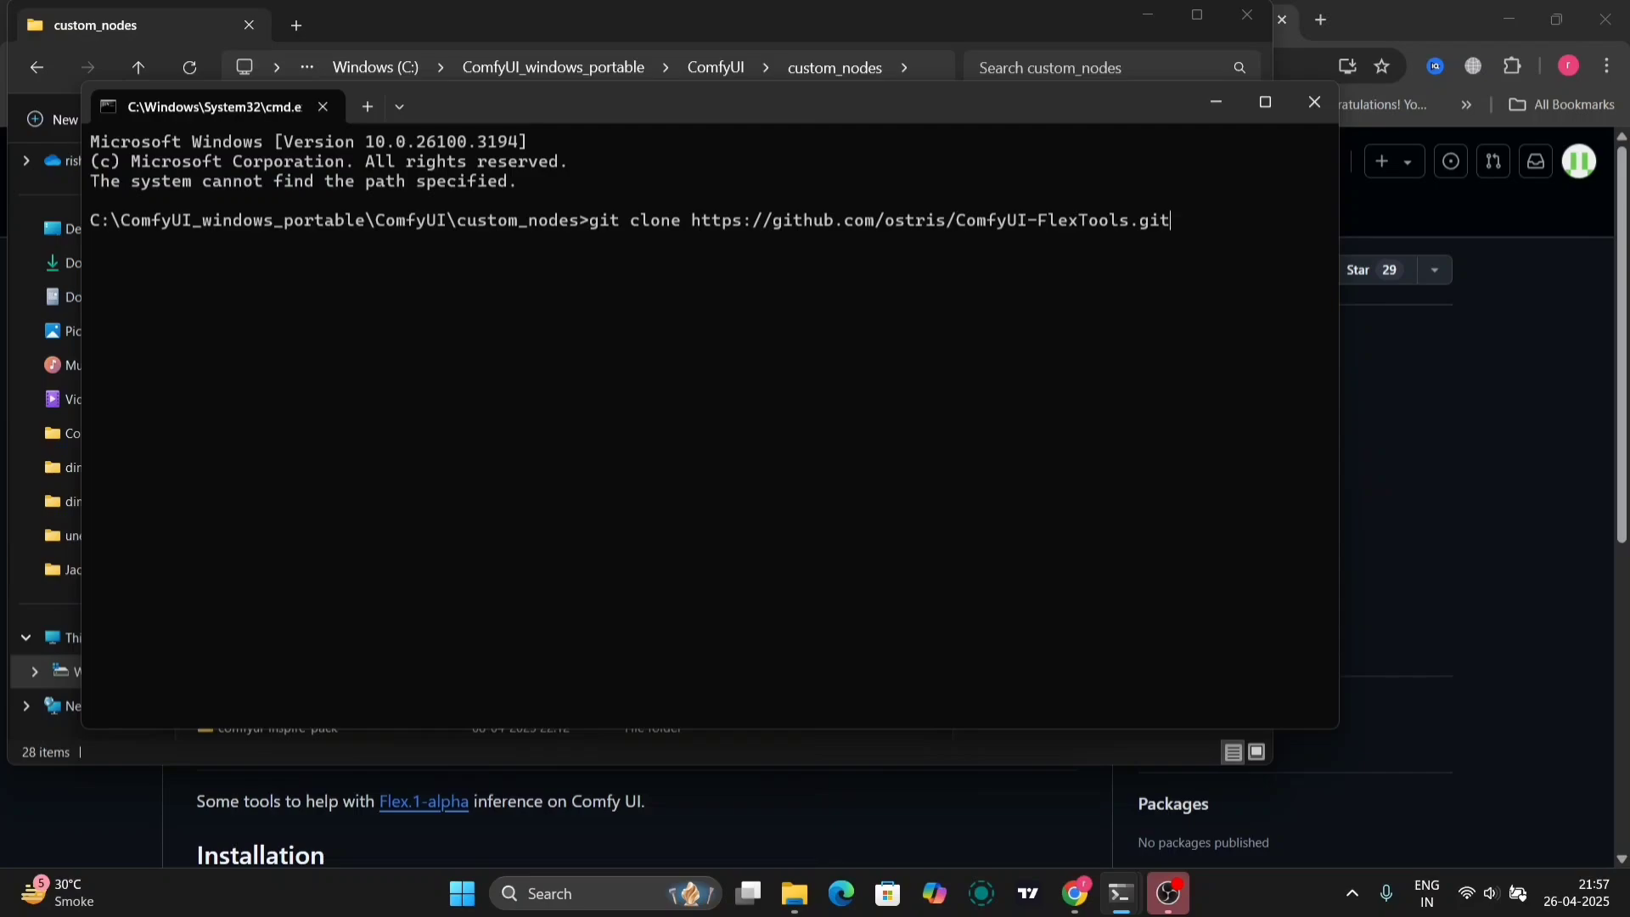
# Step: Close the command prompt, confirm ComfyUI-FlexTools is in custom_nodes, and return to the browser
pyautogui.click(1315, 102)
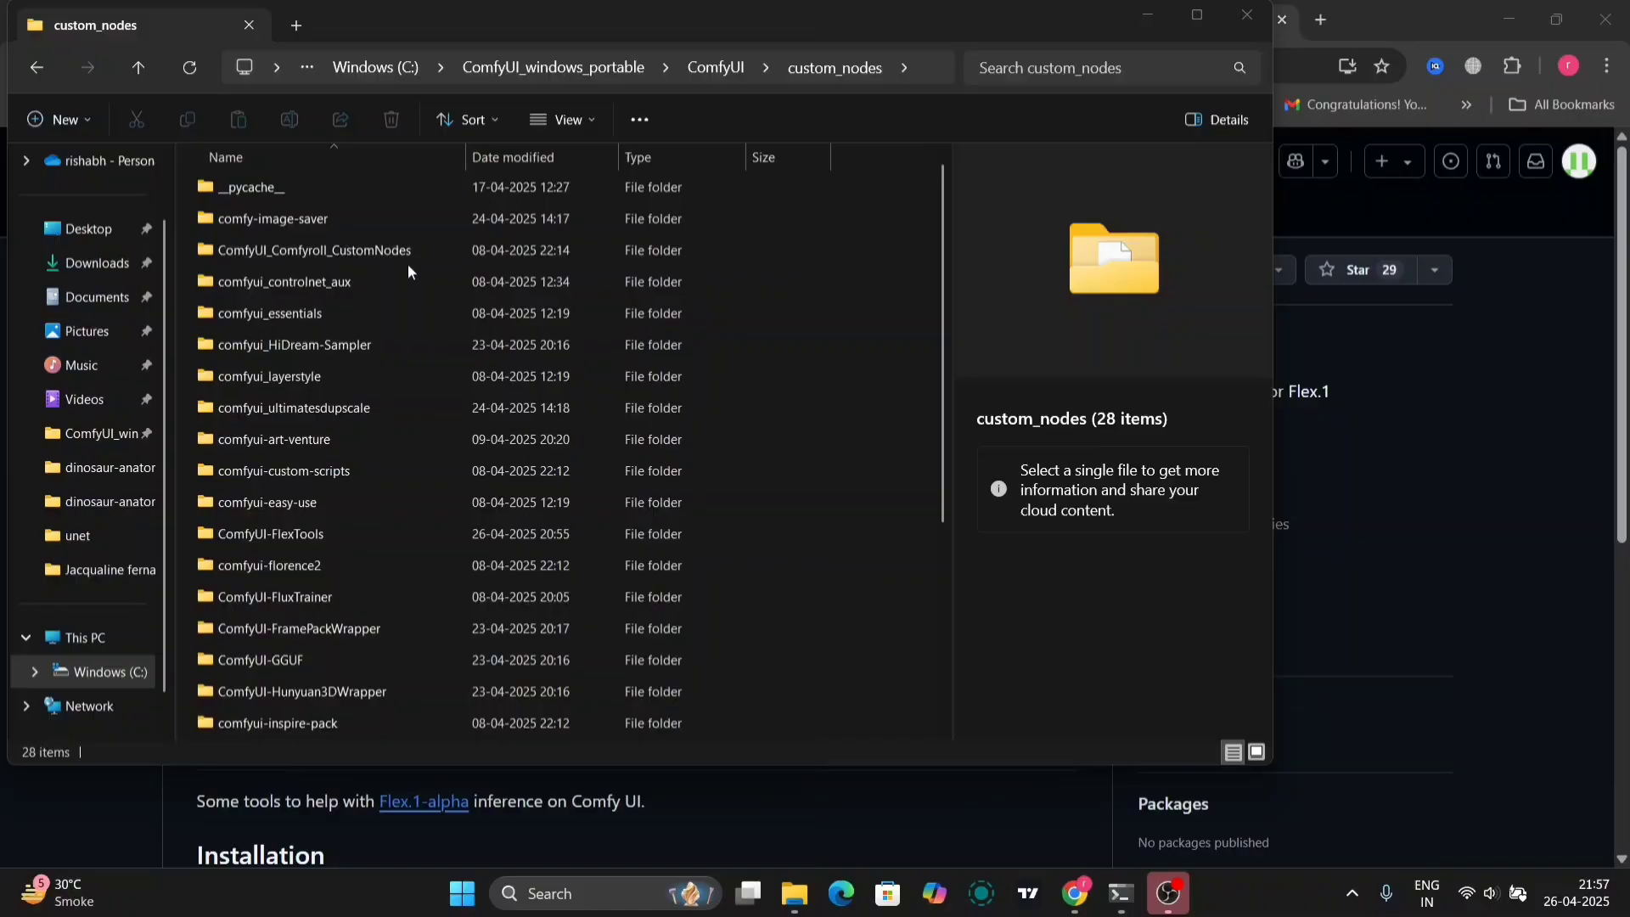
pyautogui.scroll(-1, 409, 267)
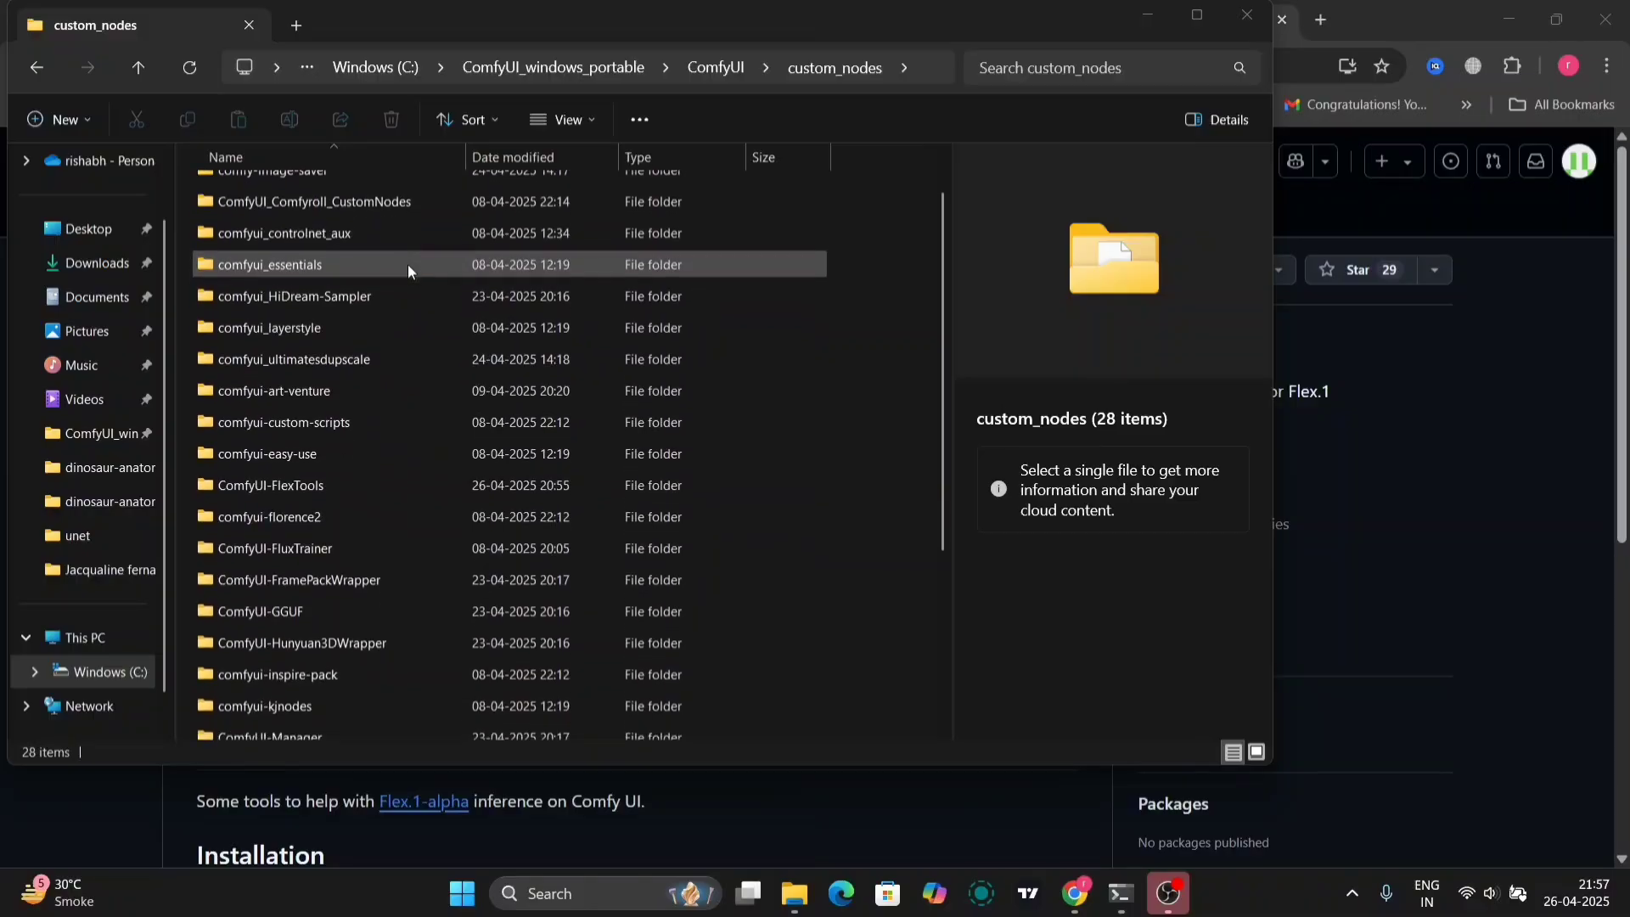
pyautogui.scroll(-3, 407, 270)
pyautogui.scroll(-3, 408, 270)
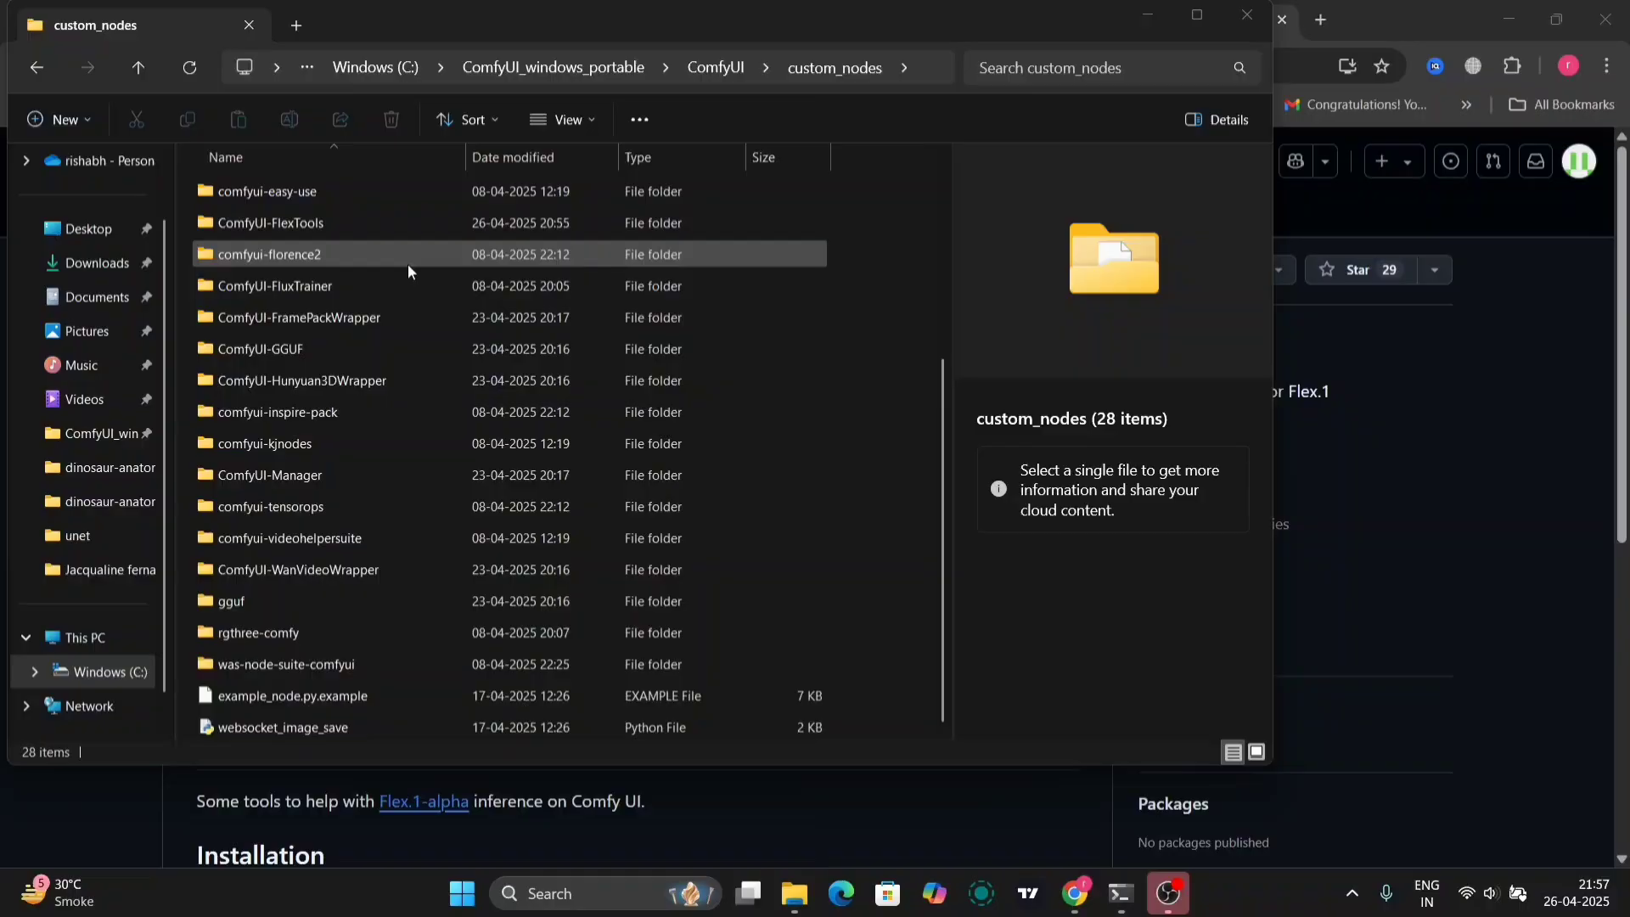
pyautogui.scroll(7, 407, 264)
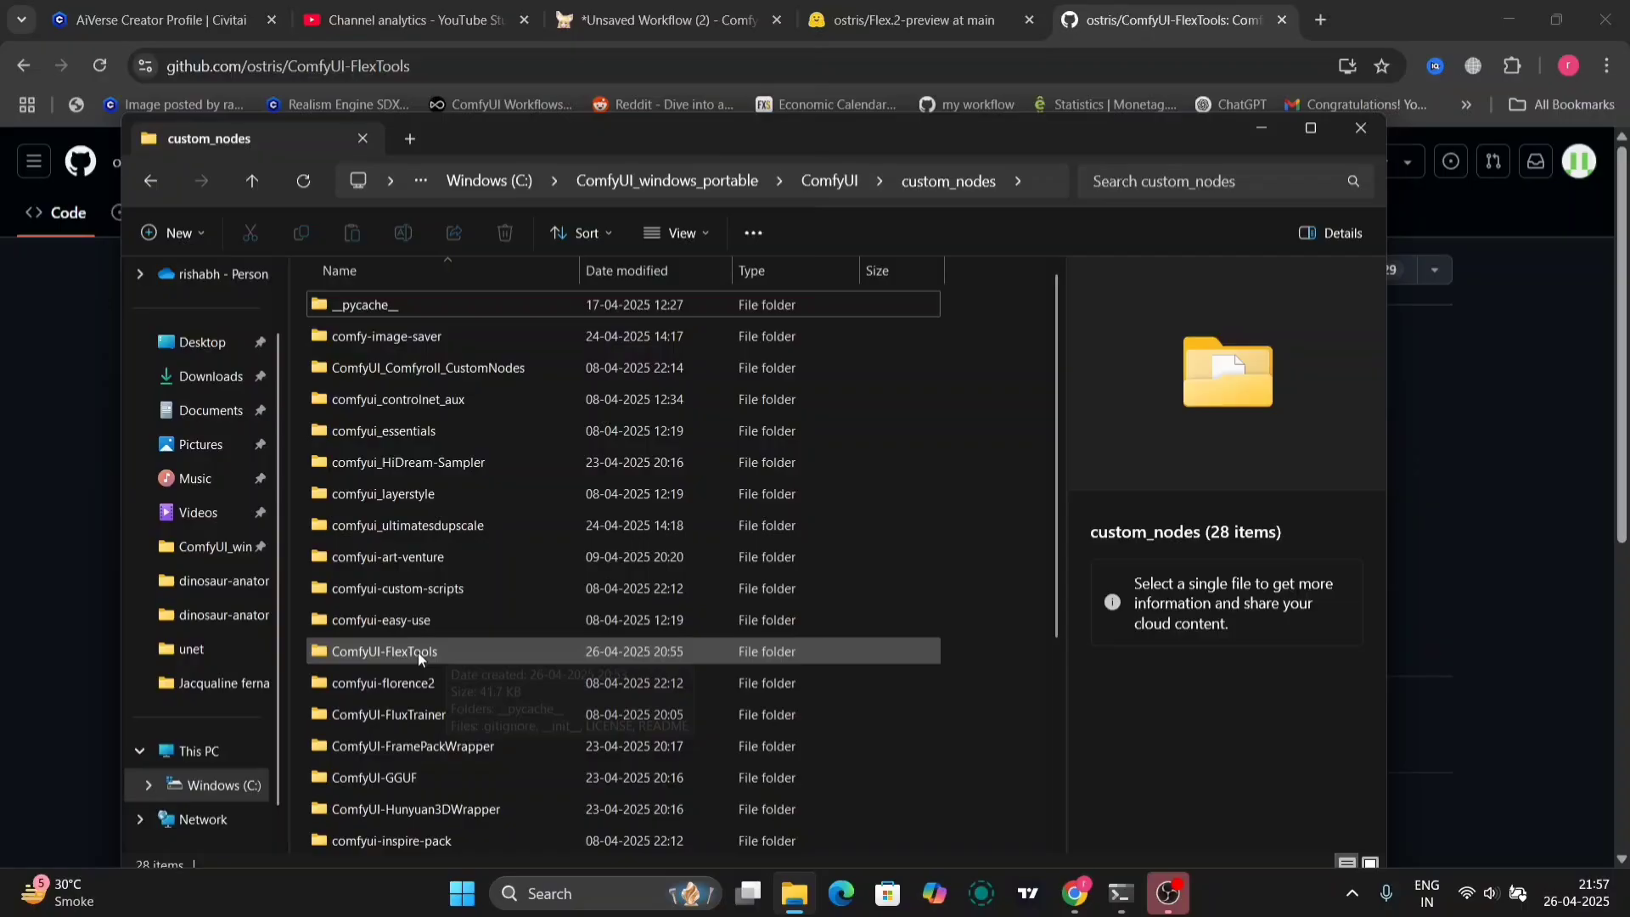
pyautogui.moveTo(380, 655)
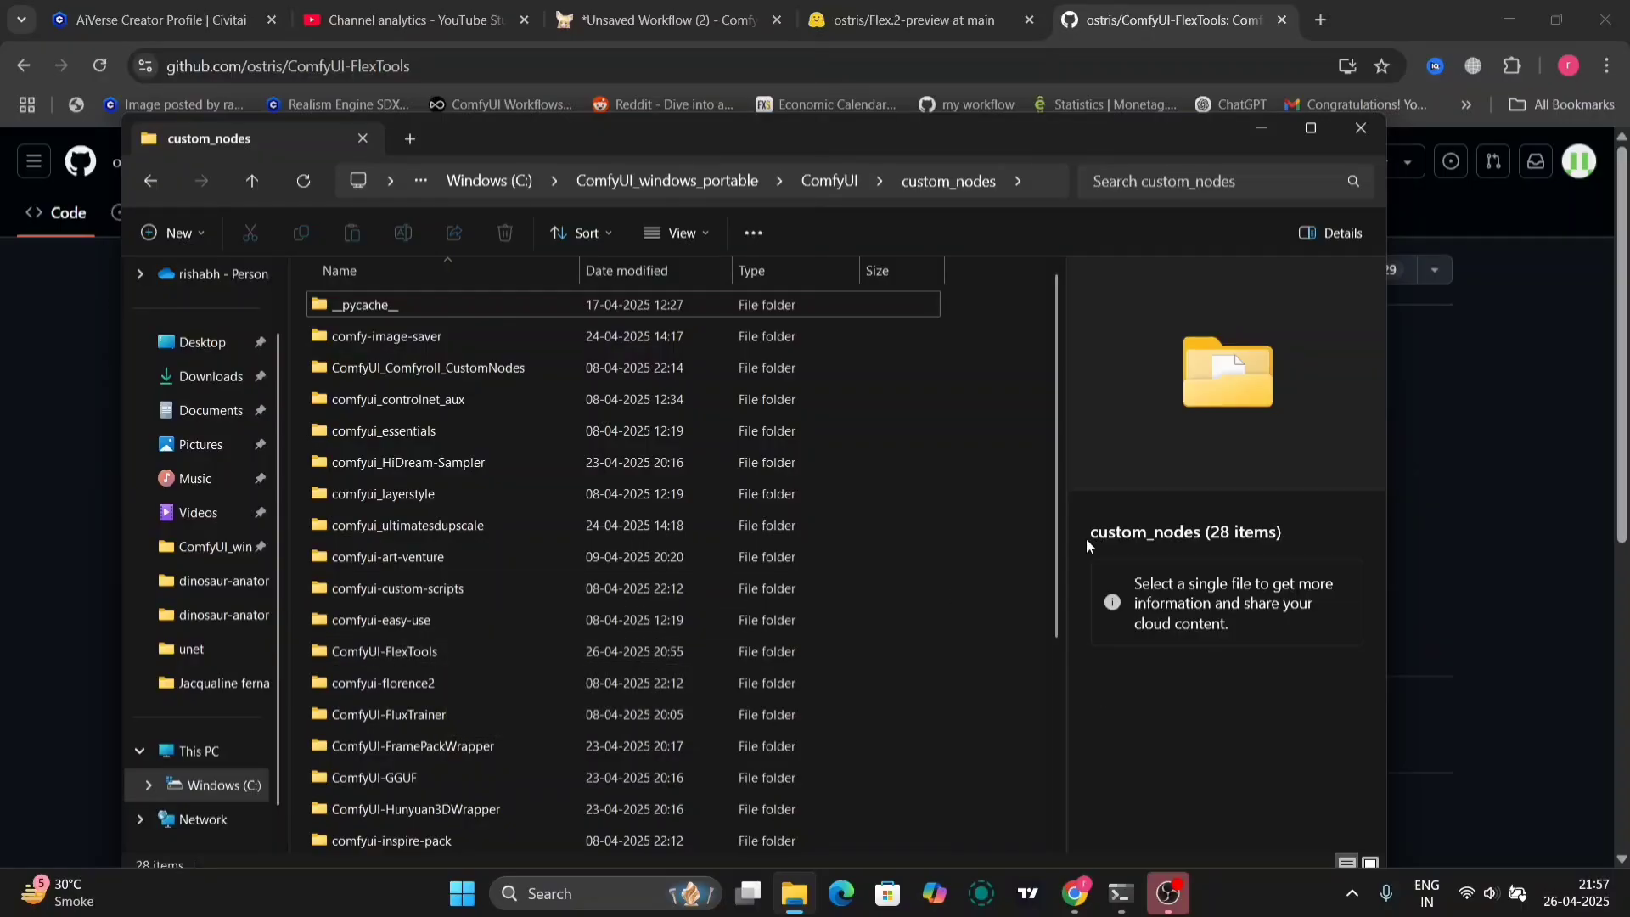
pyautogui.click(1260, 127)
pyautogui.click(431, 679)
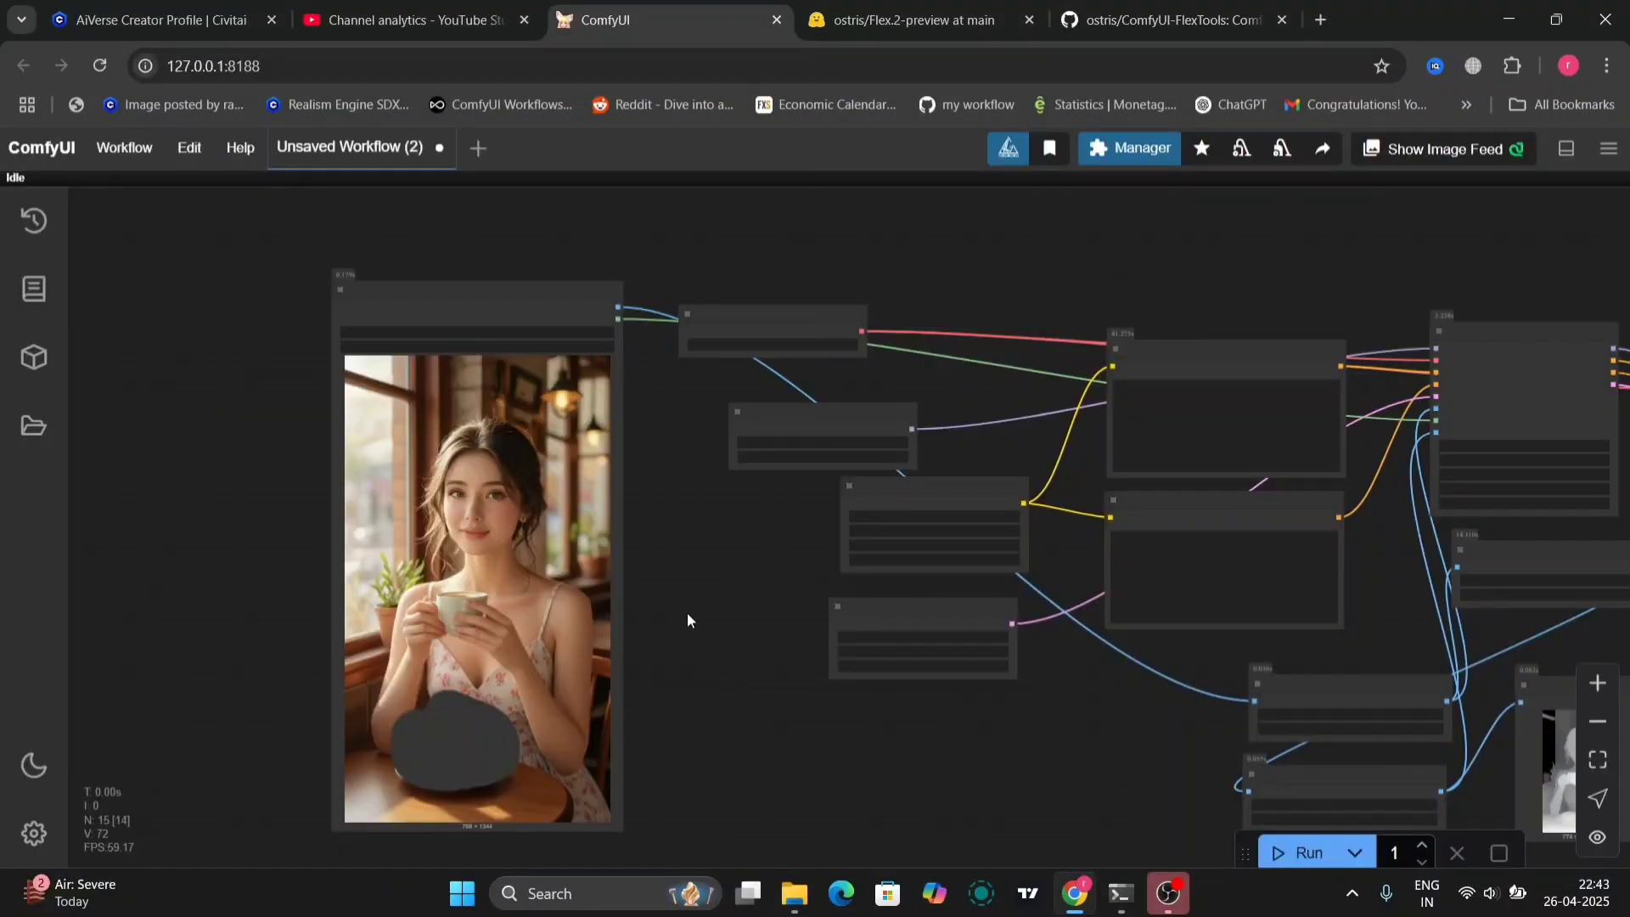
pyautogui.scroll(5, 827, 548)
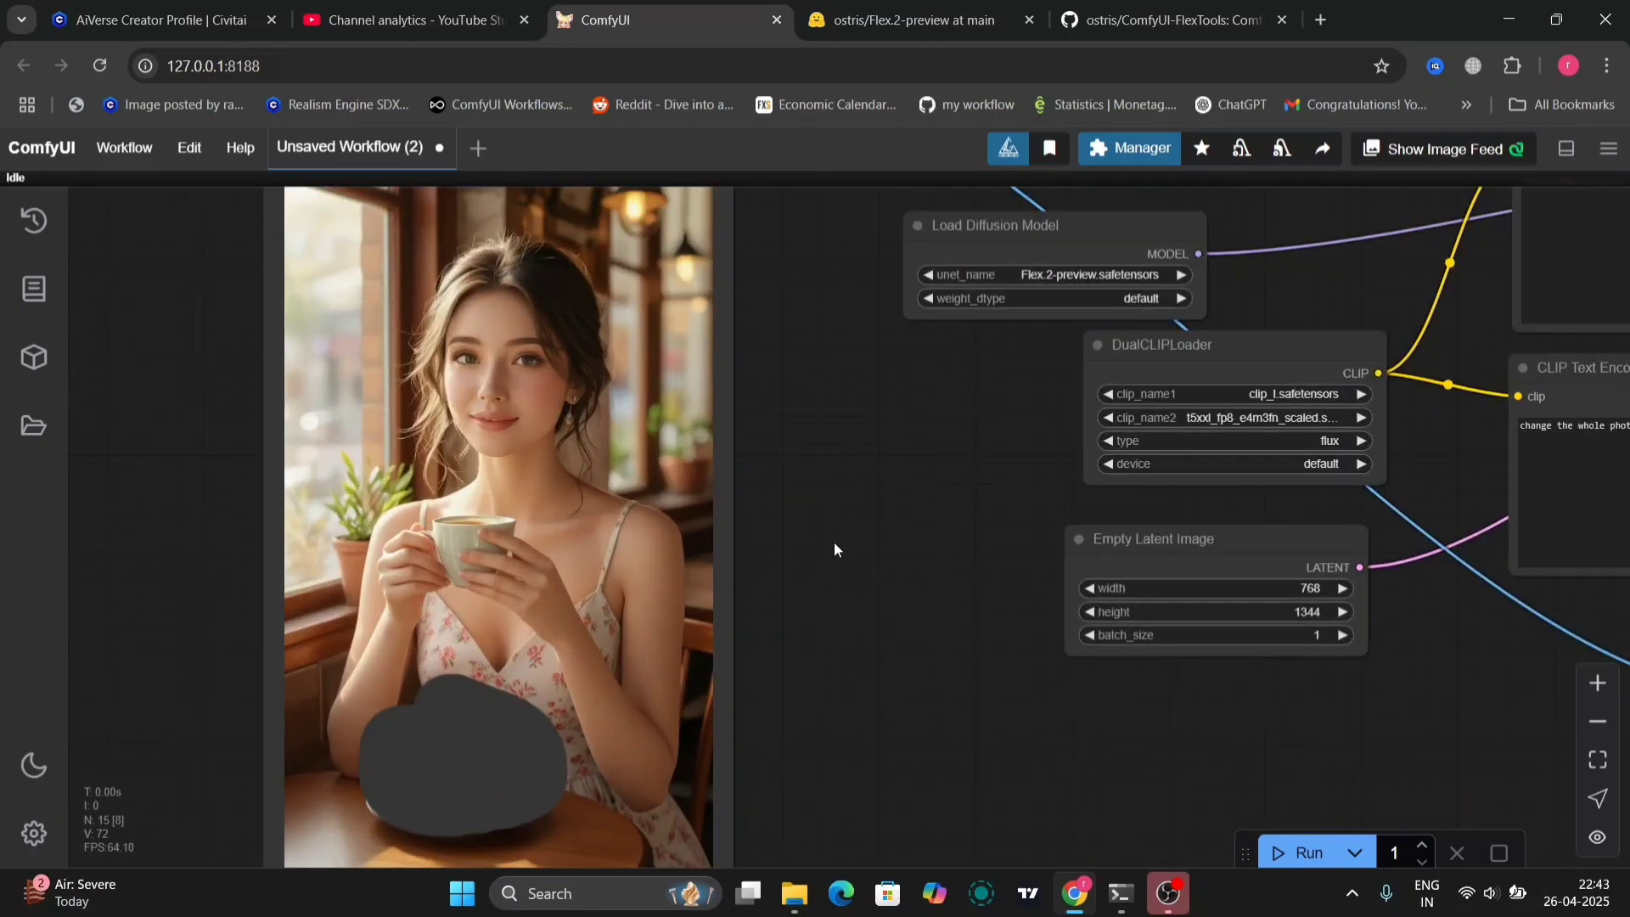
pyautogui.moveTo(882, 485); pyautogui.dragTo(739, 618)
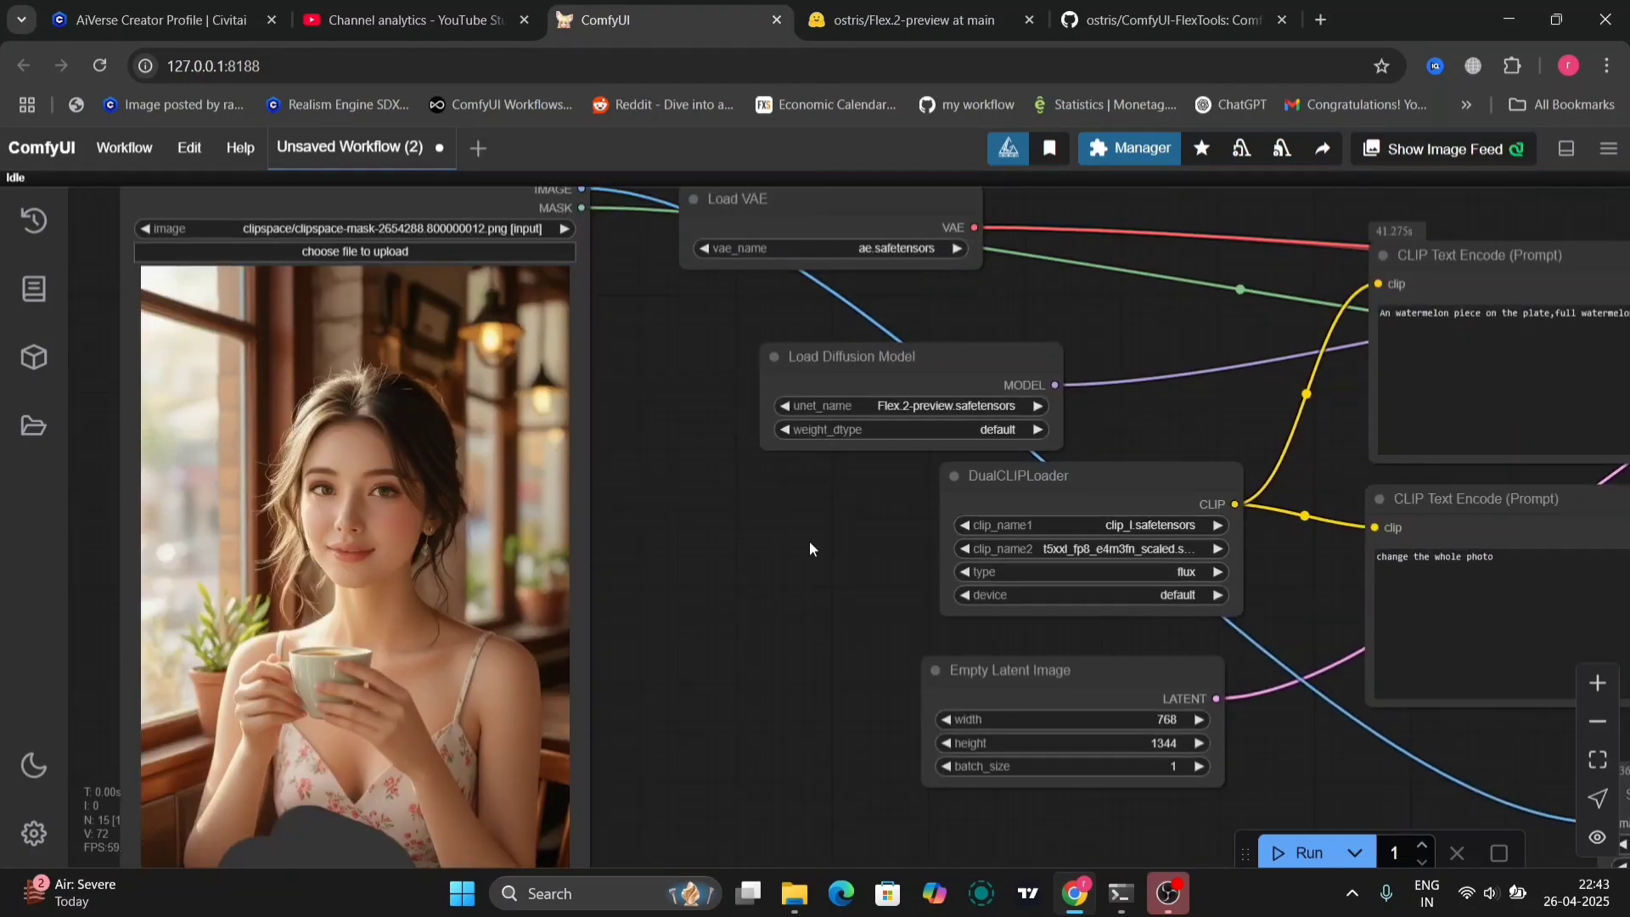
pyautogui.click(949, 410)
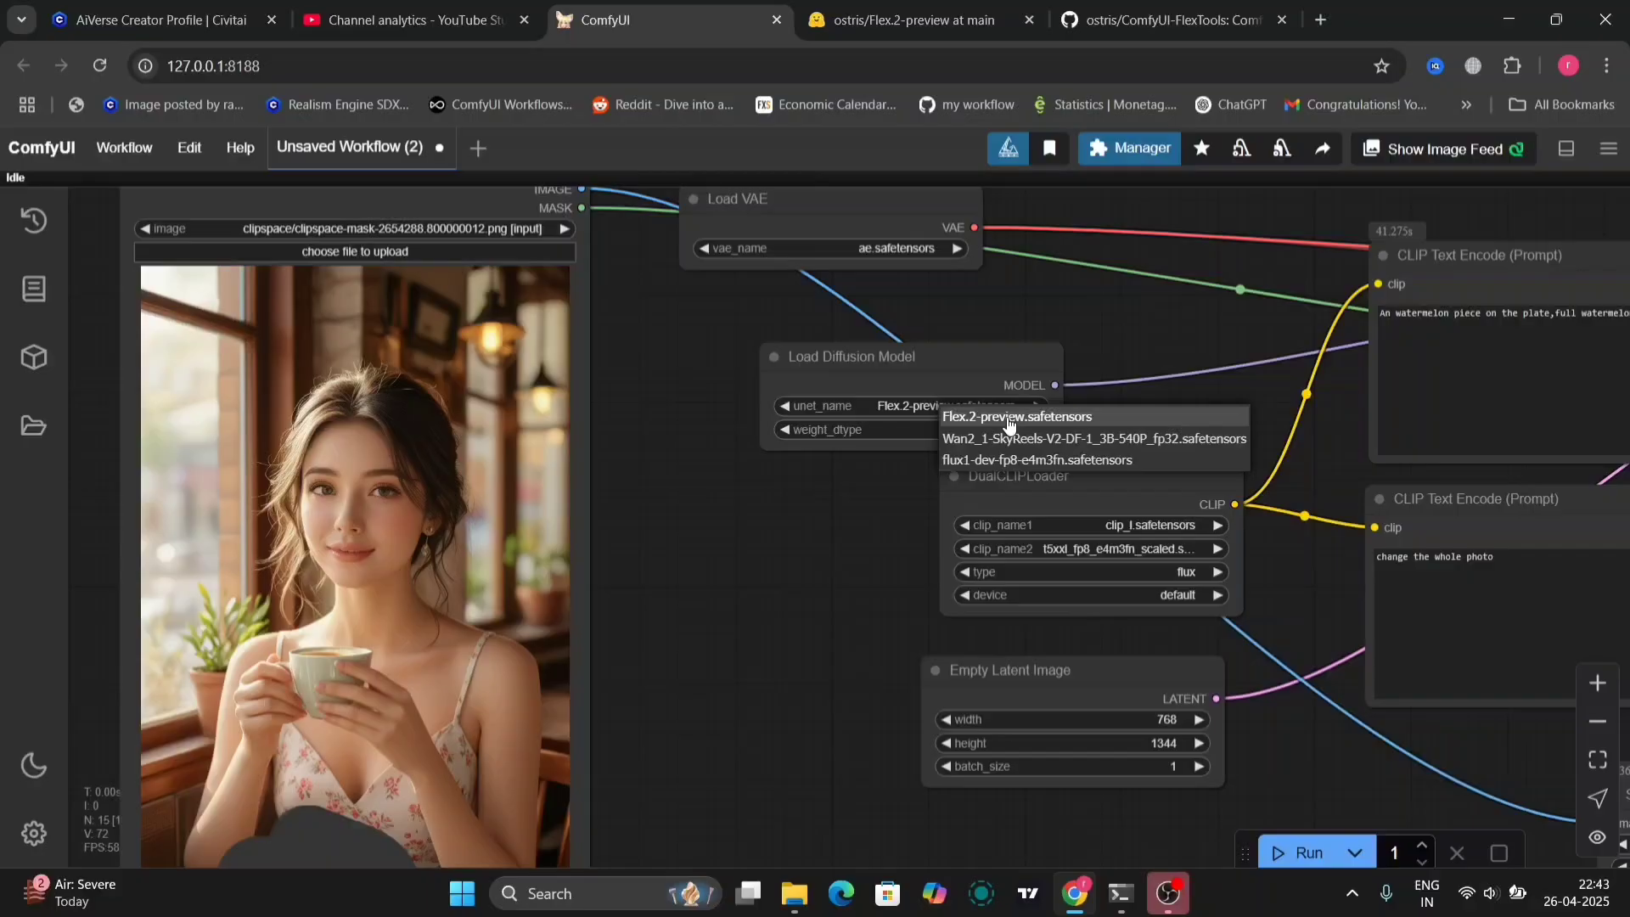
pyautogui.click(793, 502)
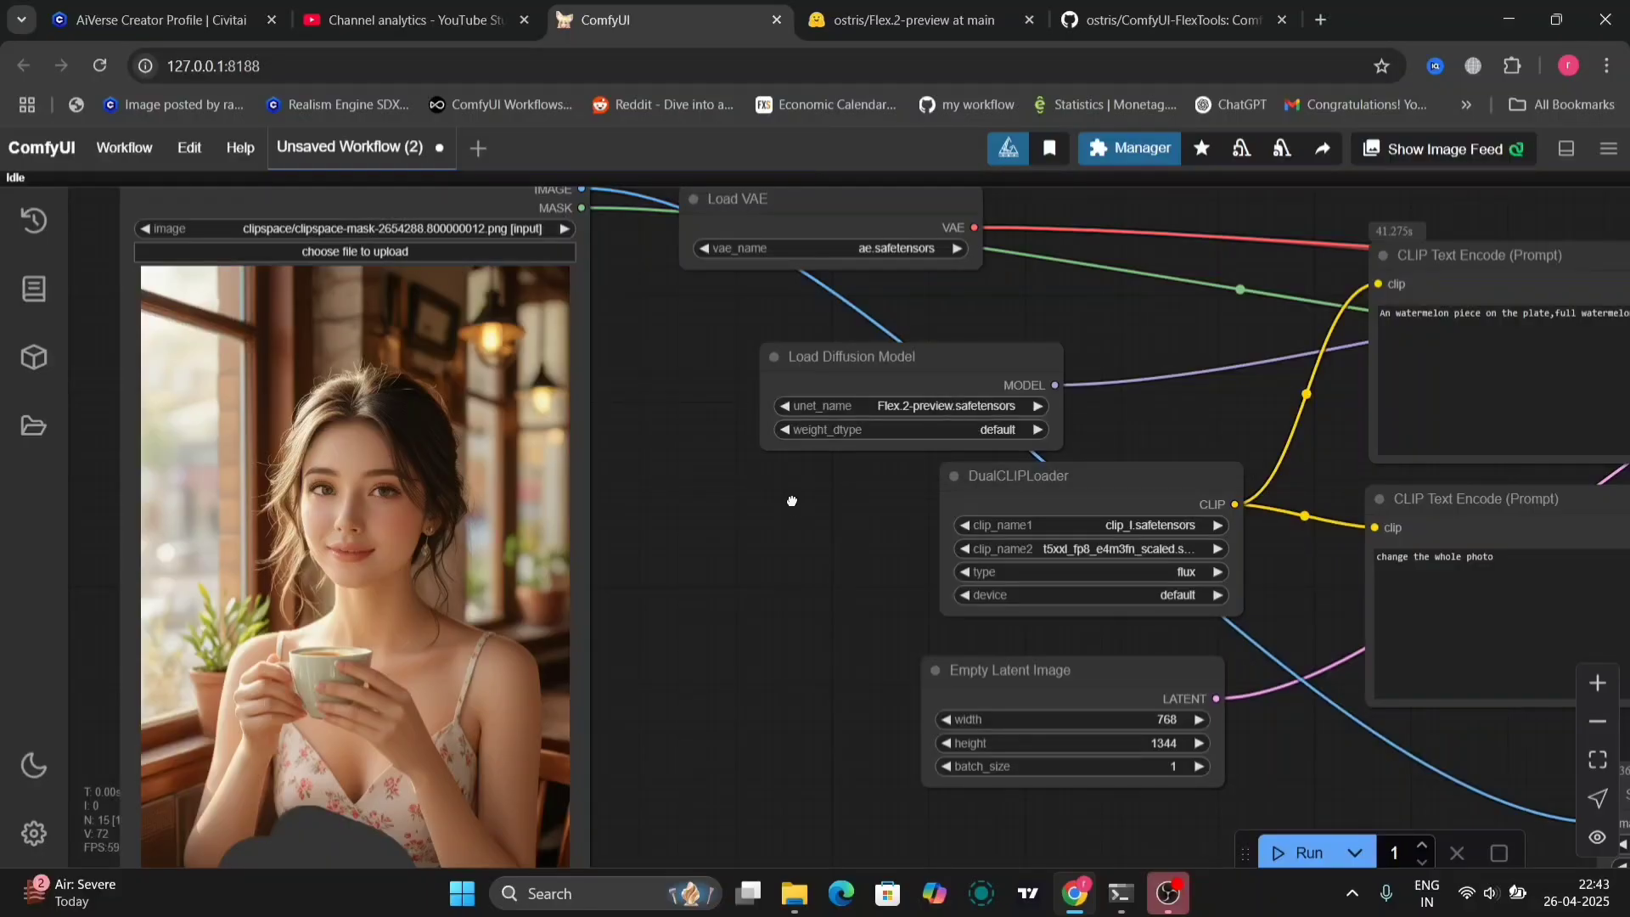
pyautogui.click(892, 248)
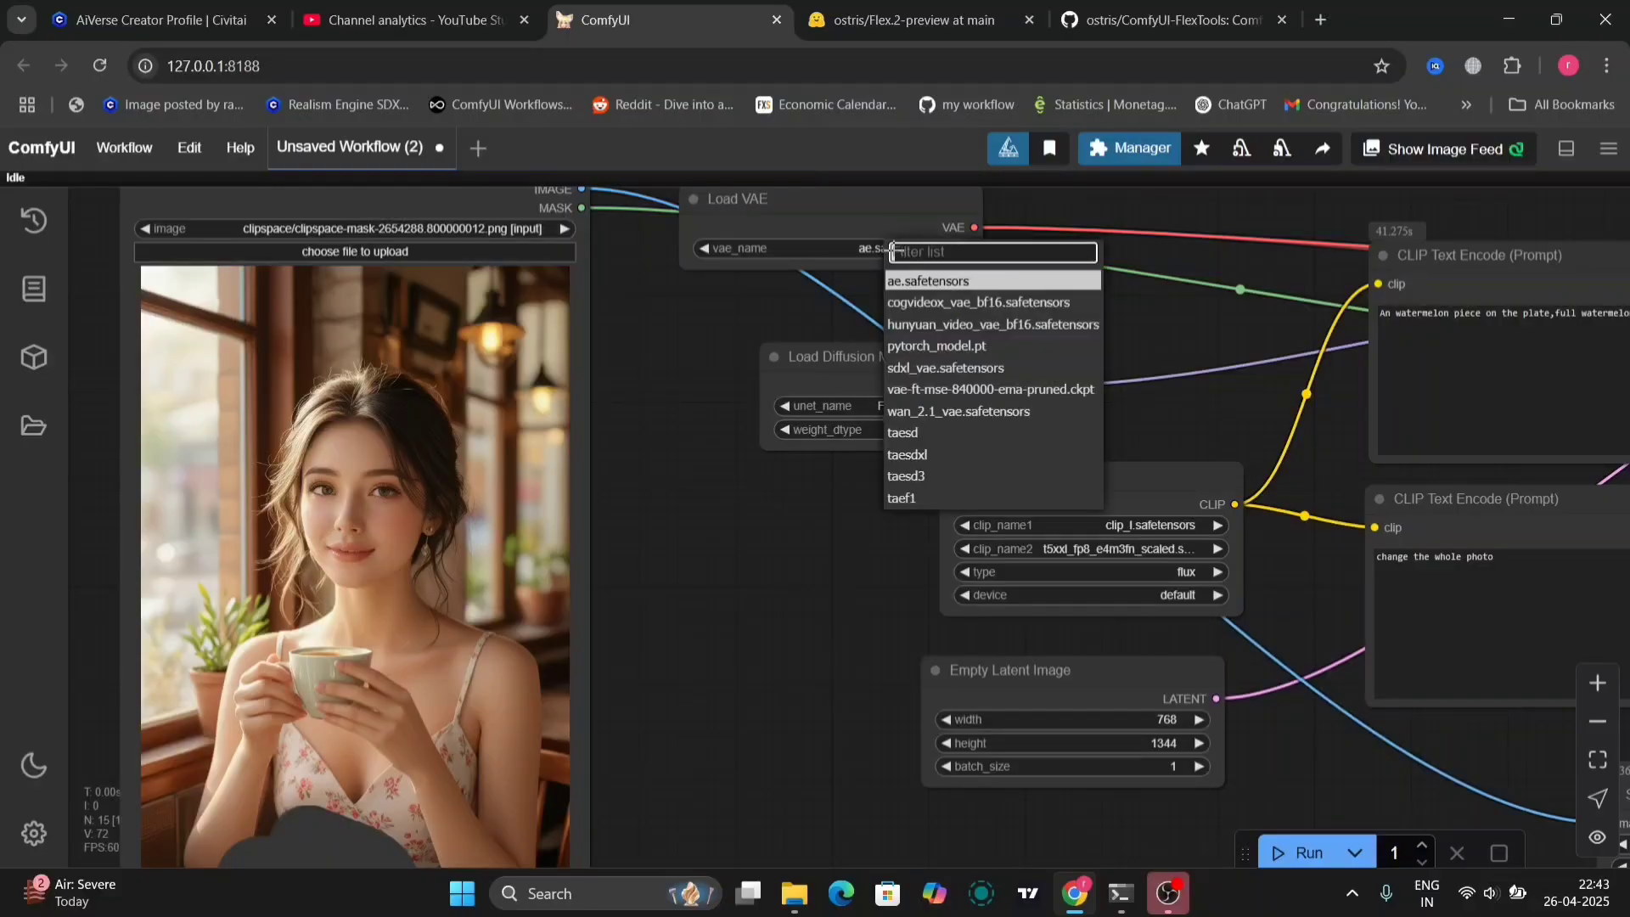
pyautogui.click(1212, 269)
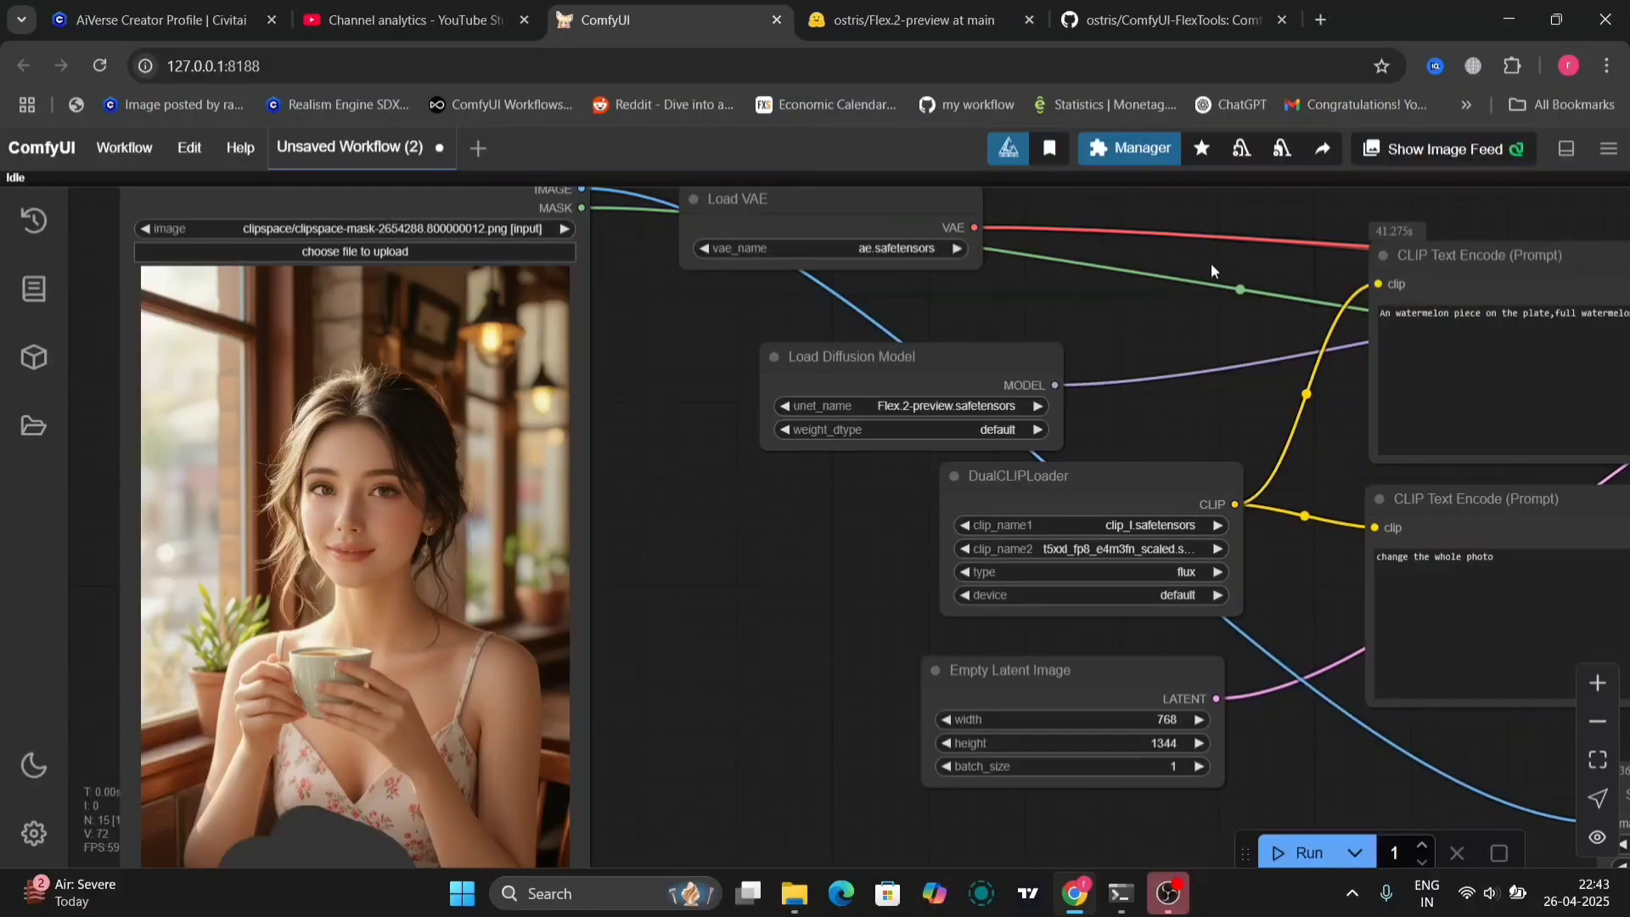
pyautogui.click(1135, 523)
pyautogui.click(1235, 322)
pyautogui.click(1101, 570)
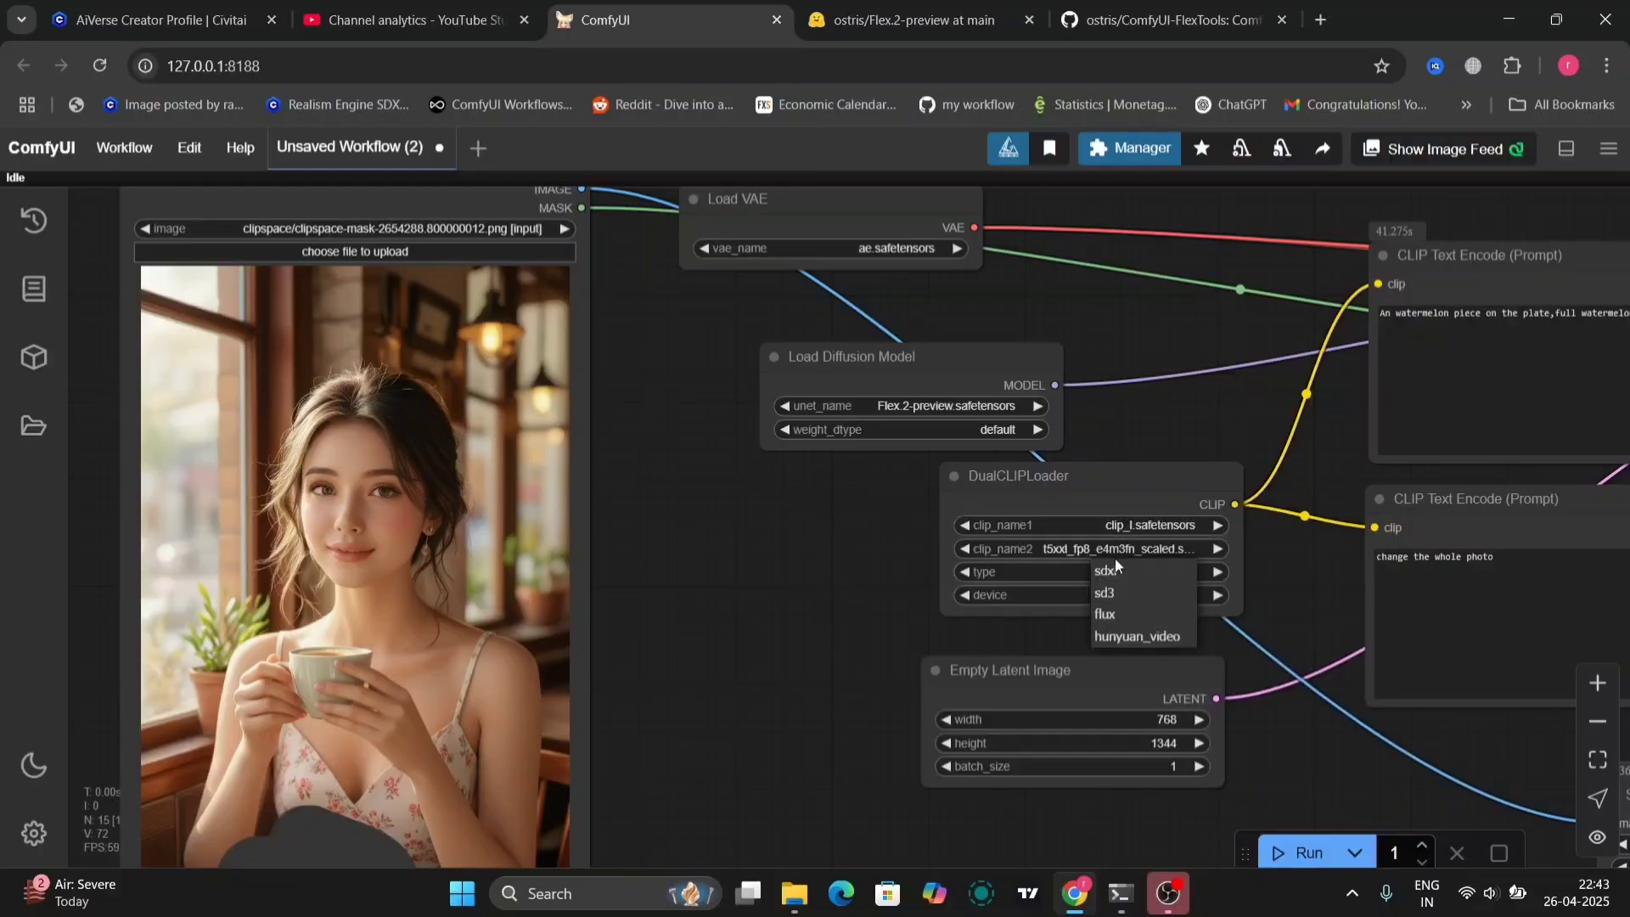
pyautogui.click(1114, 552)
pyautogui.click(1113, 550)
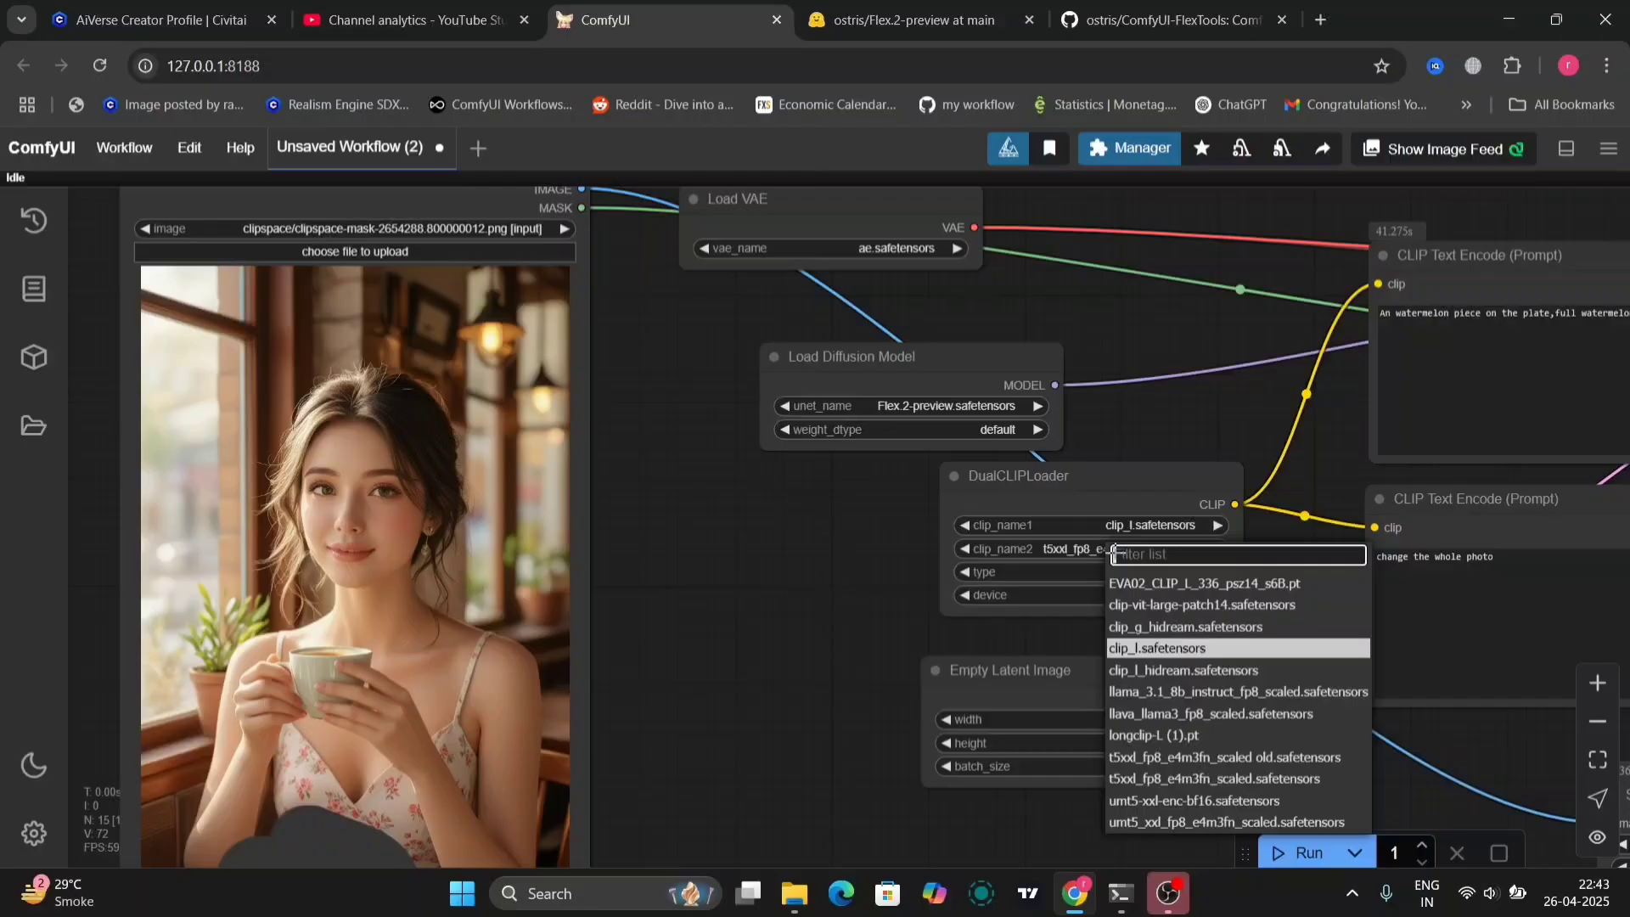
pyautogui.click(1218, 403)
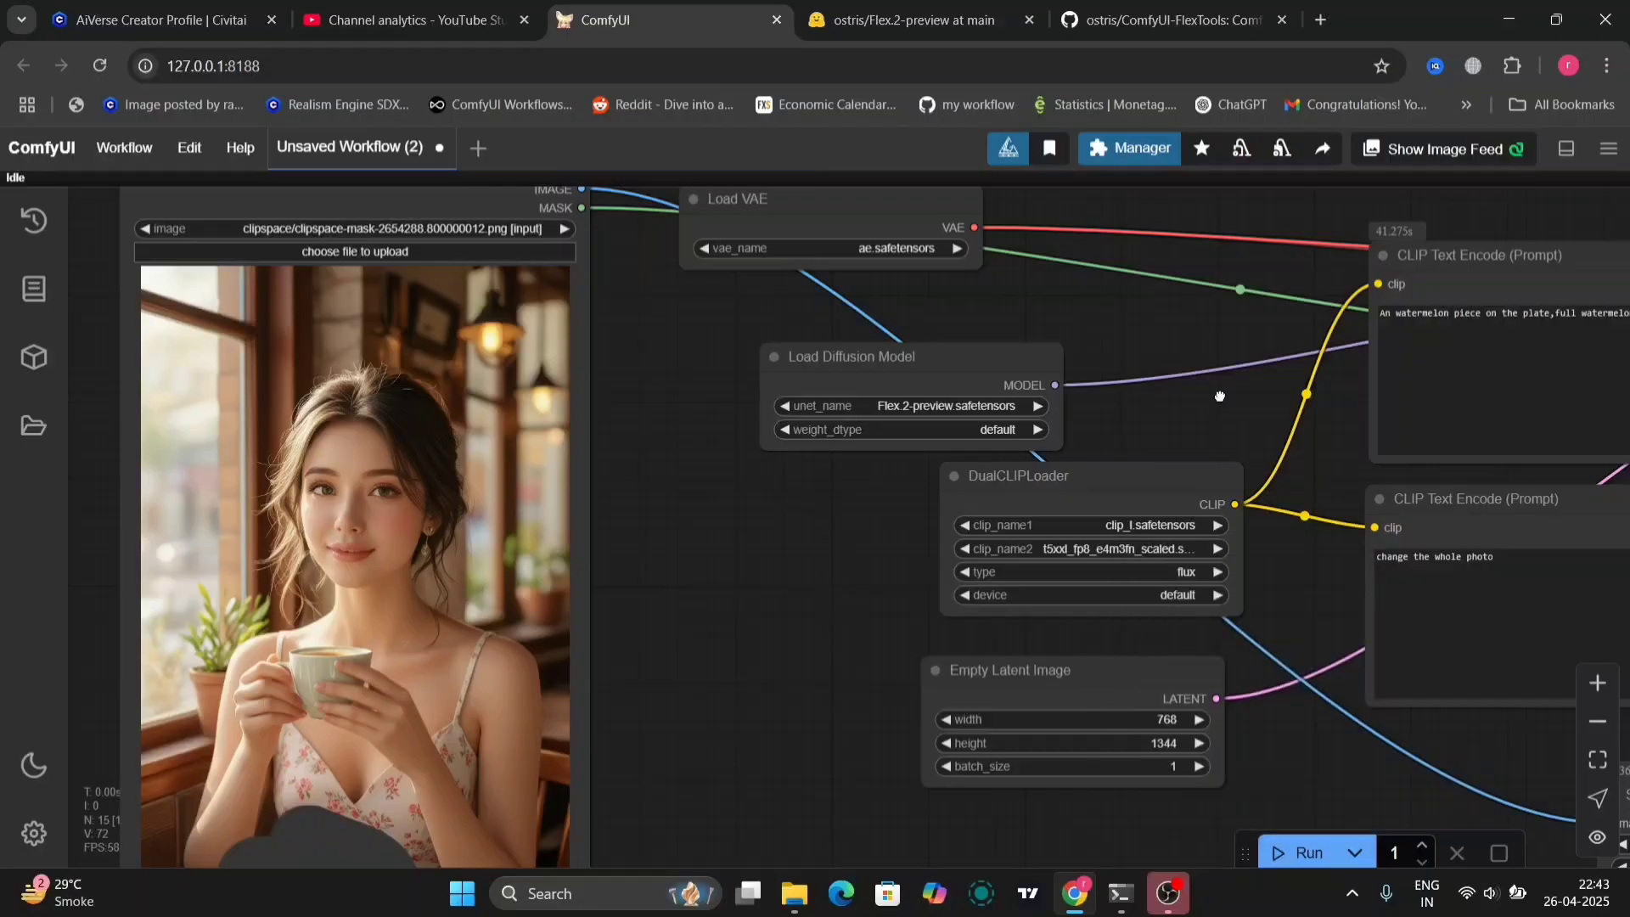
pyautogui.moveTo(1220, 396); pyautogui.dragTo(803, 537)
pyautogui.moveTo(1290, 427); pyautogui.dragTo(814, 313)
pyautogui.click(924, 434)
# Step: Colour the watermelon prompt node green and expand it to full size
pyautogui.click(814, 305)
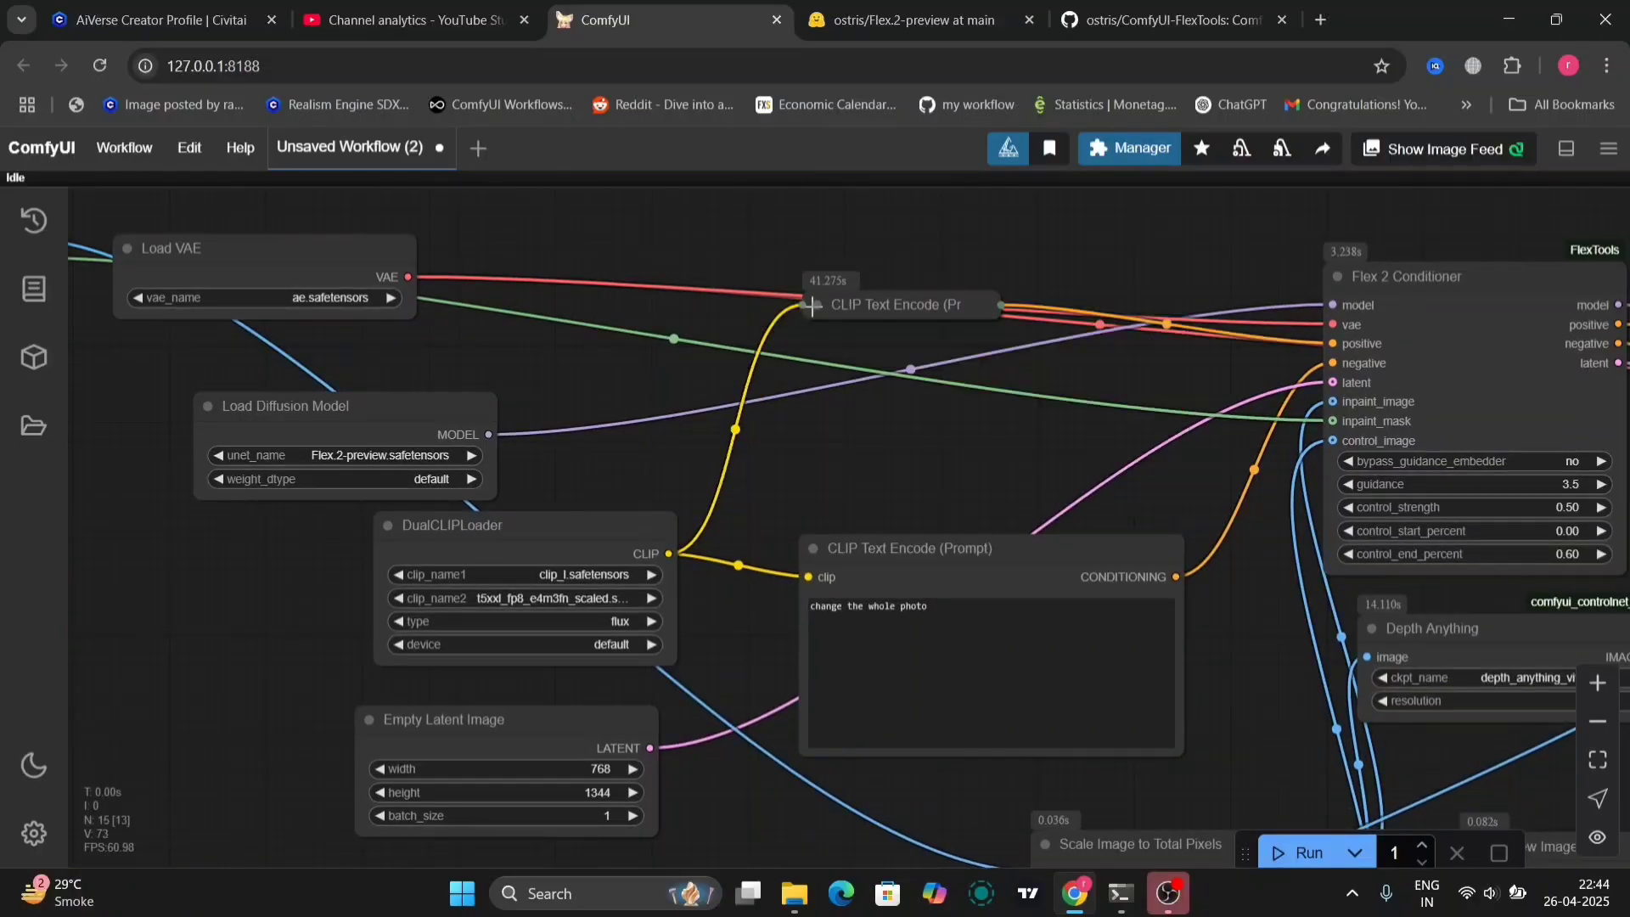
pyautogui.click(813, 306)
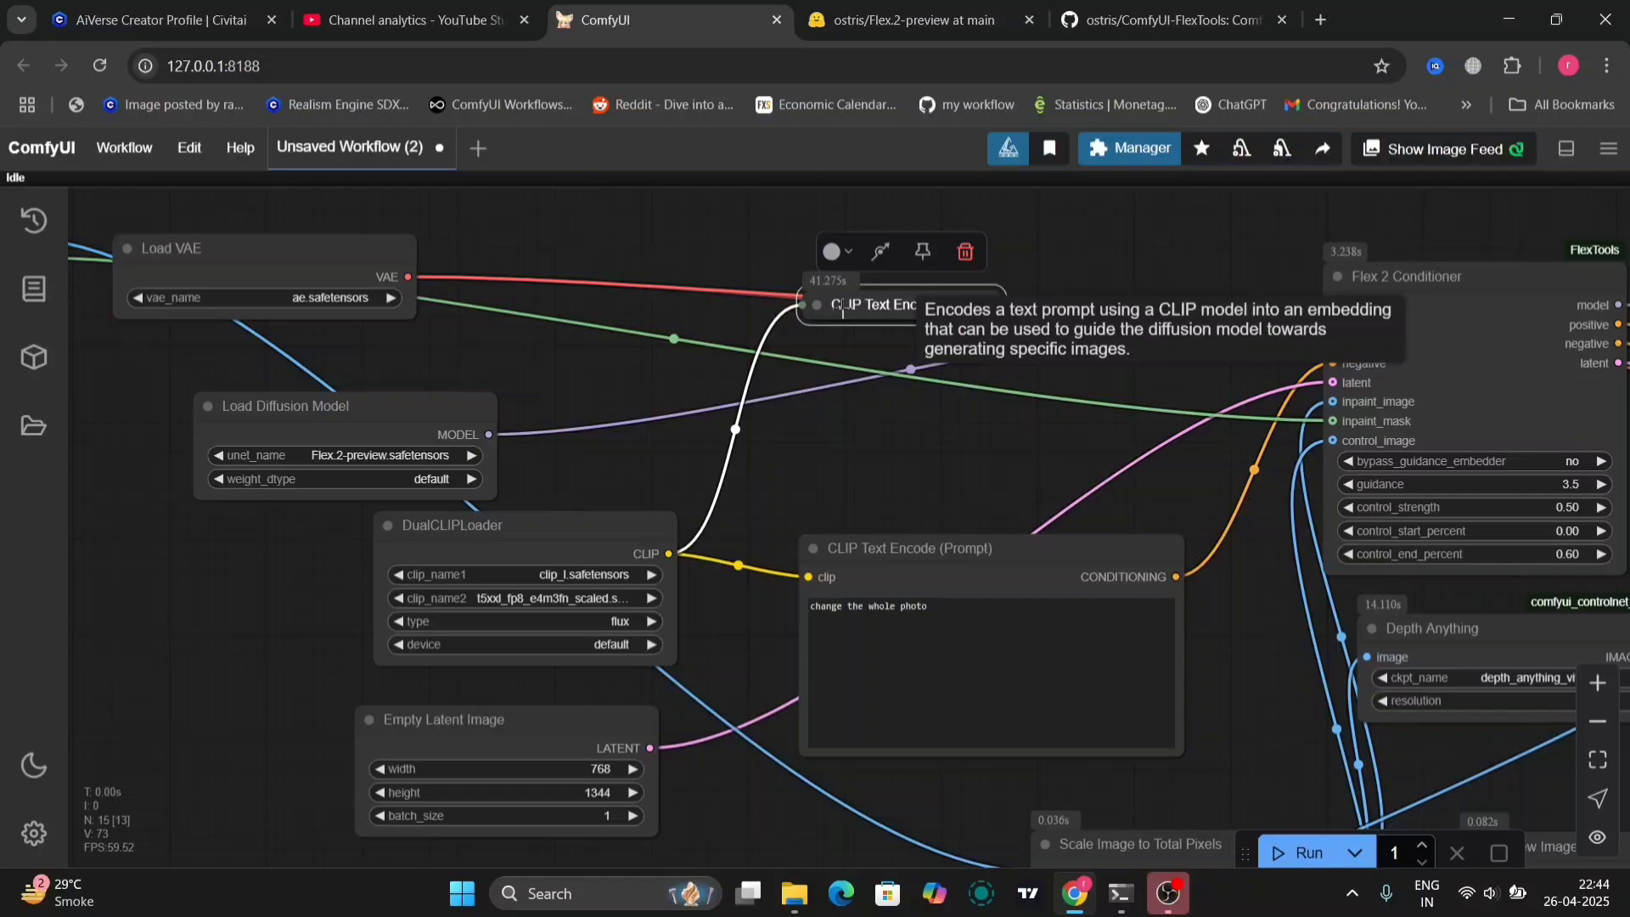
pyautogui.click(841, 253)
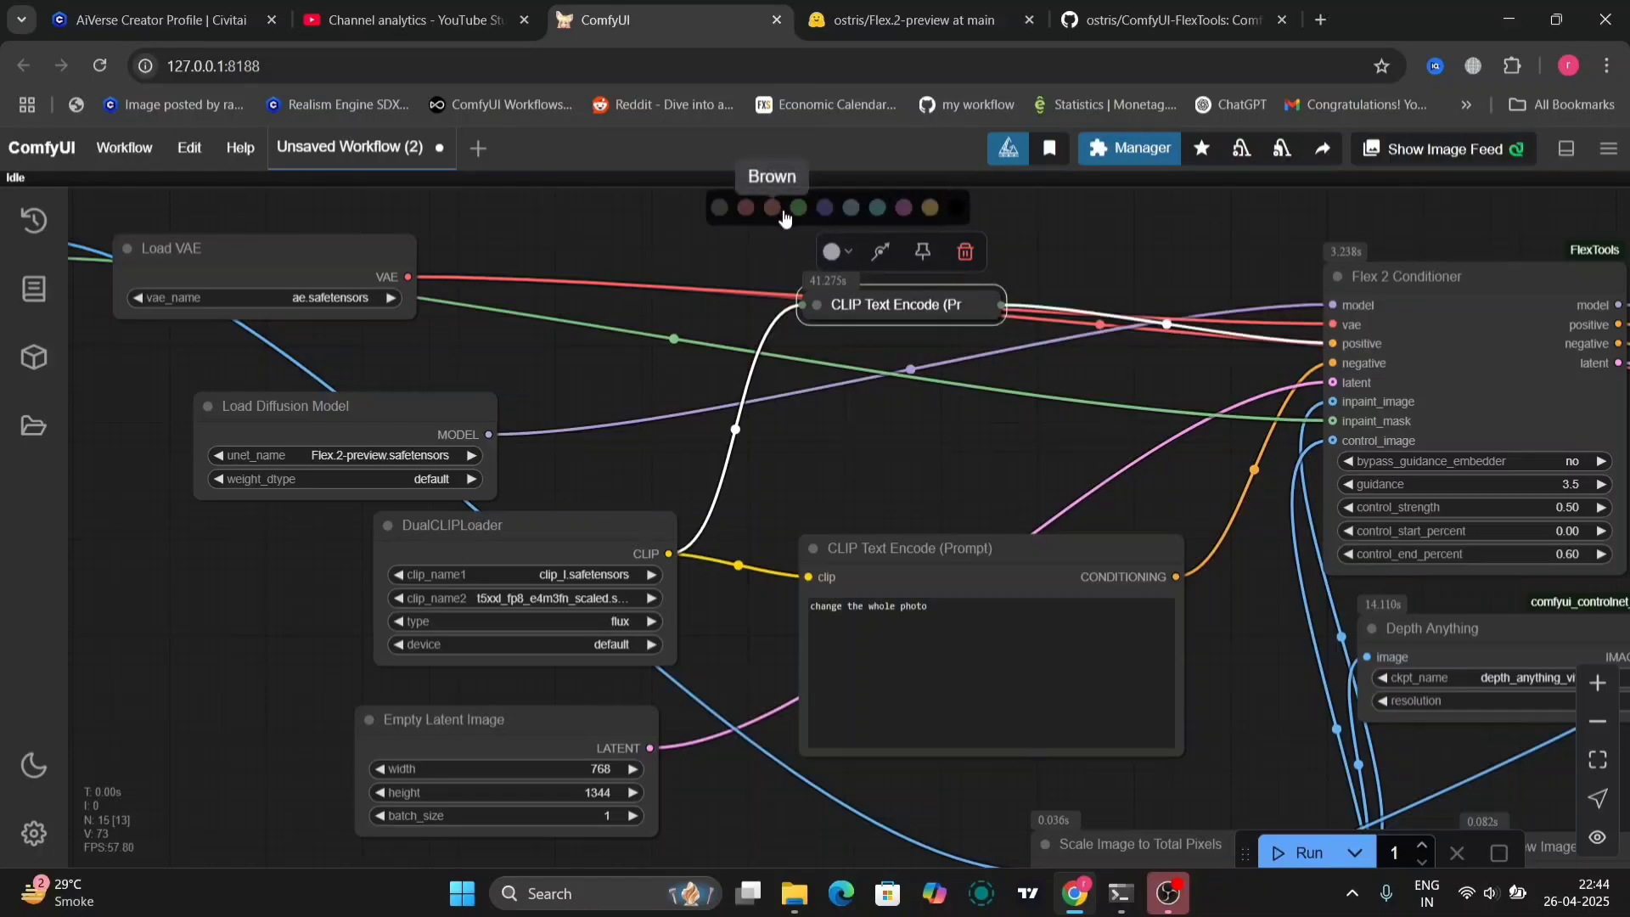
pyautogui.click(797, 212)
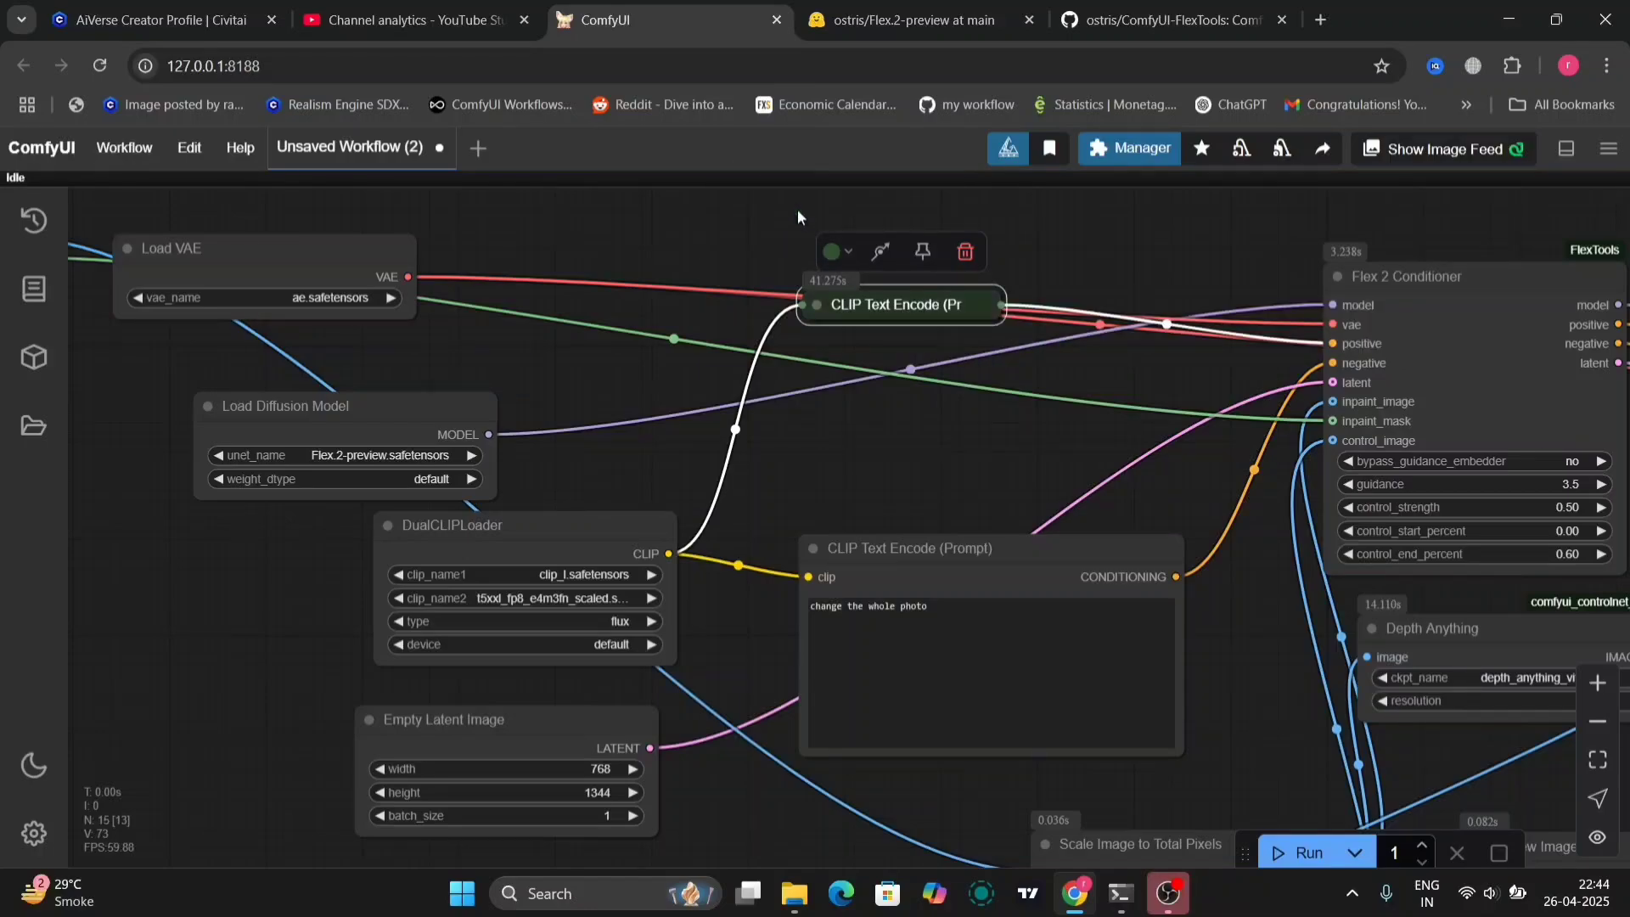
pyautogui.click(814, 304)
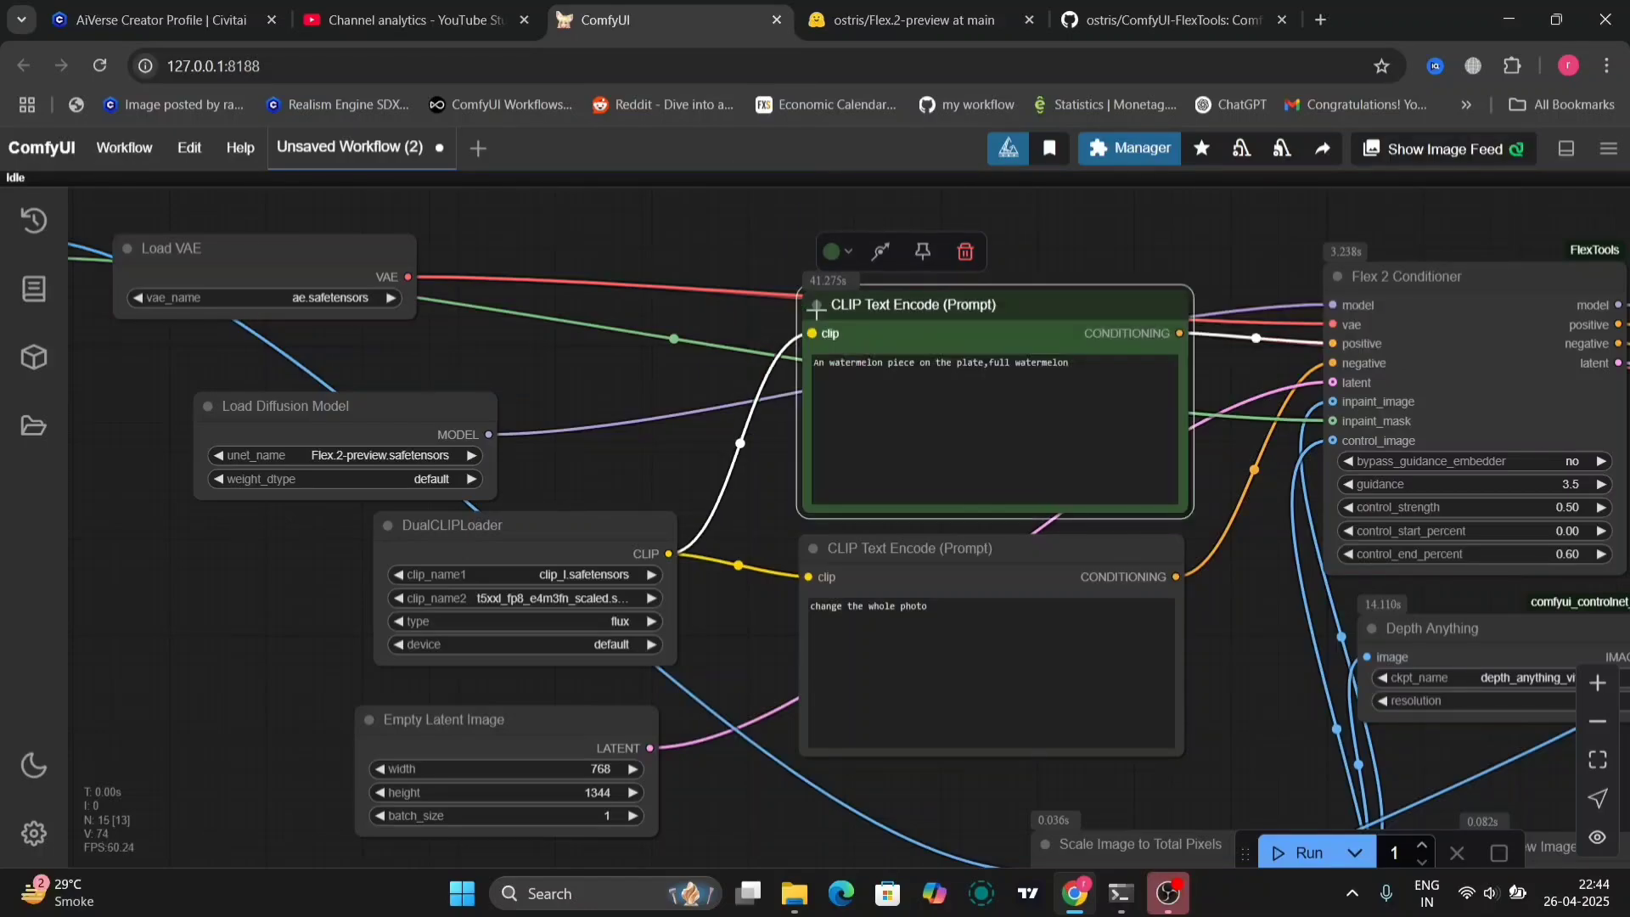
# Step: Colour the "change the whole photo" prompt node red
pyautogui.click(816, 548)
pyautogui.click(817, 549)
pyautogui.click(919, 499)
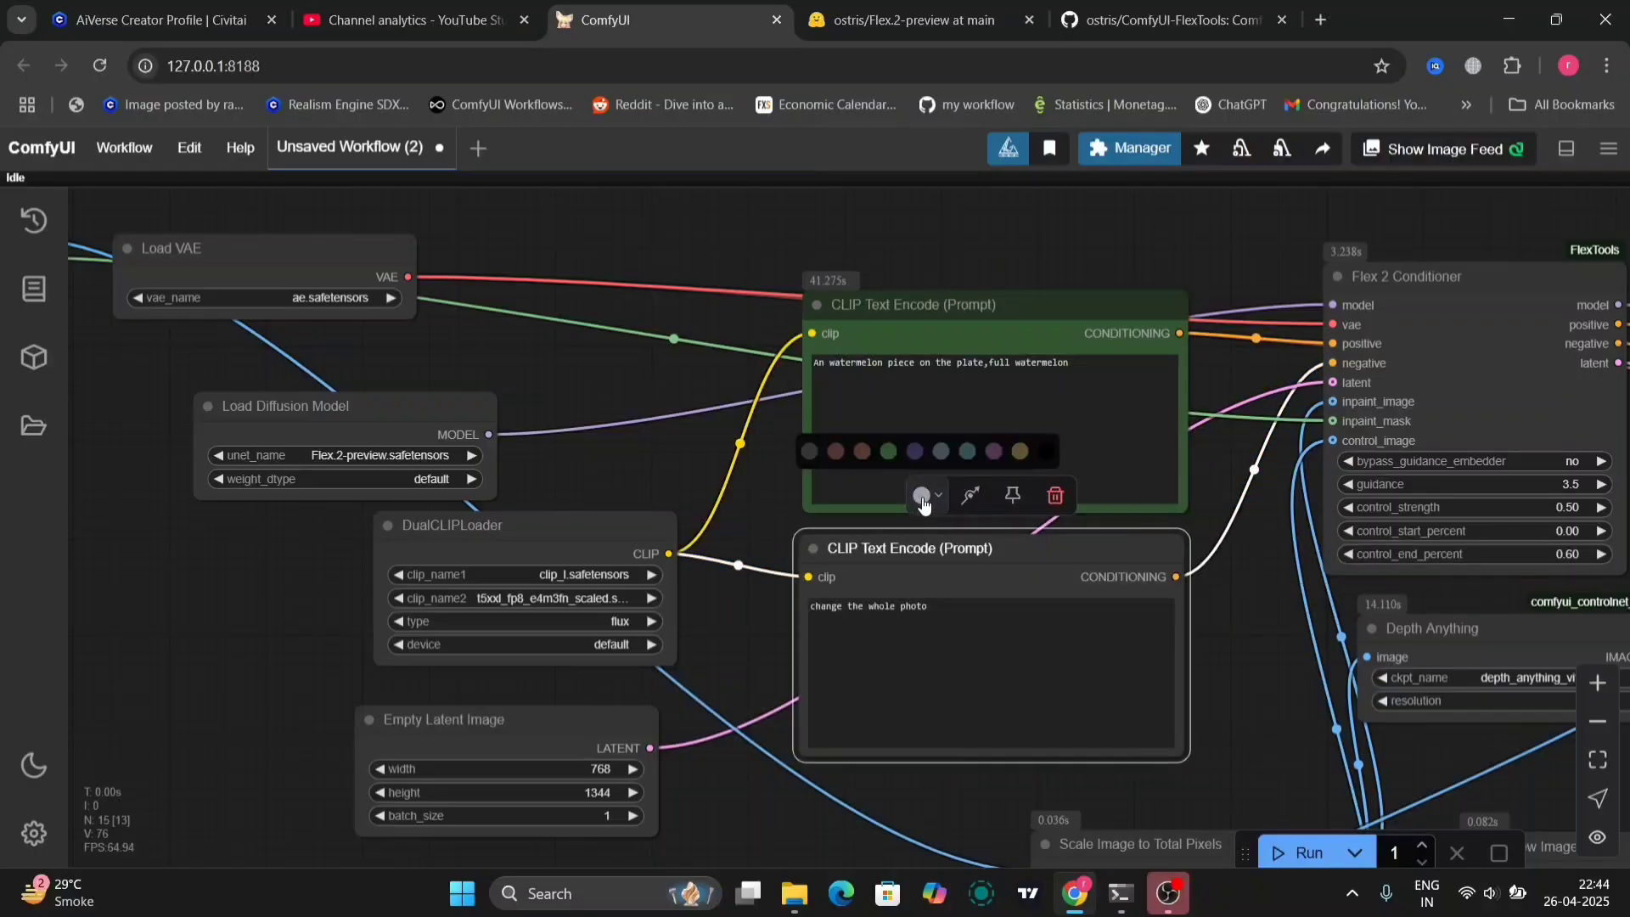
pyautogui.click(837, 455)
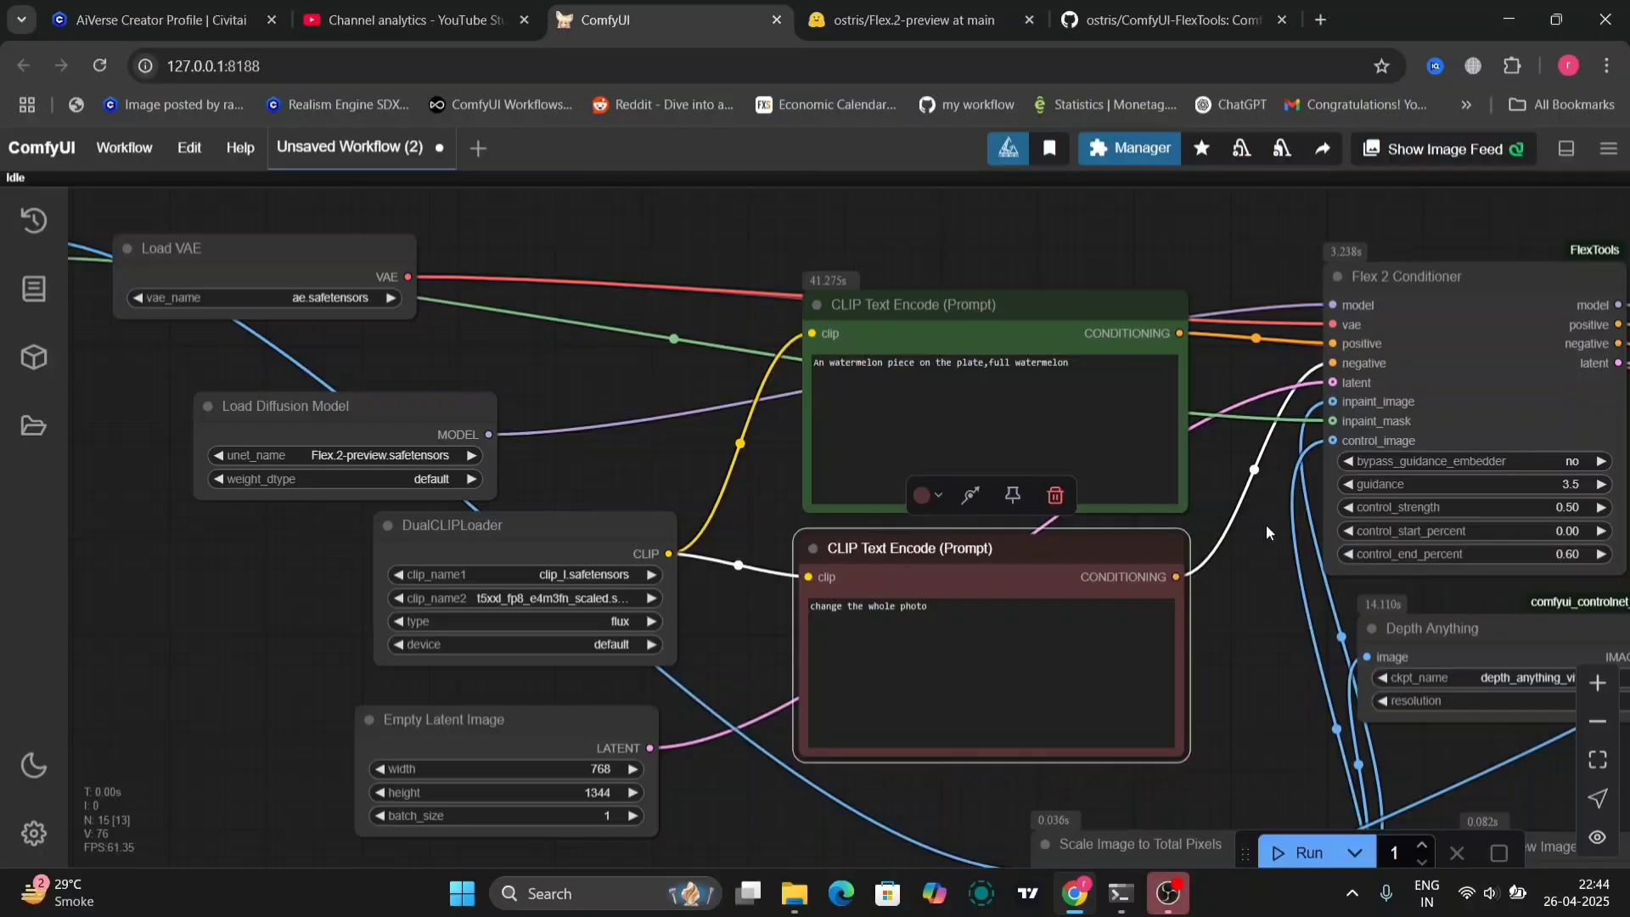
# Step: Move the Flex 2 Conditioner node up and to the right
pyautogui.click(1266, 525)
pyautogui.moveTo(1266, 525); pyautogui.dragTo(625, 554)
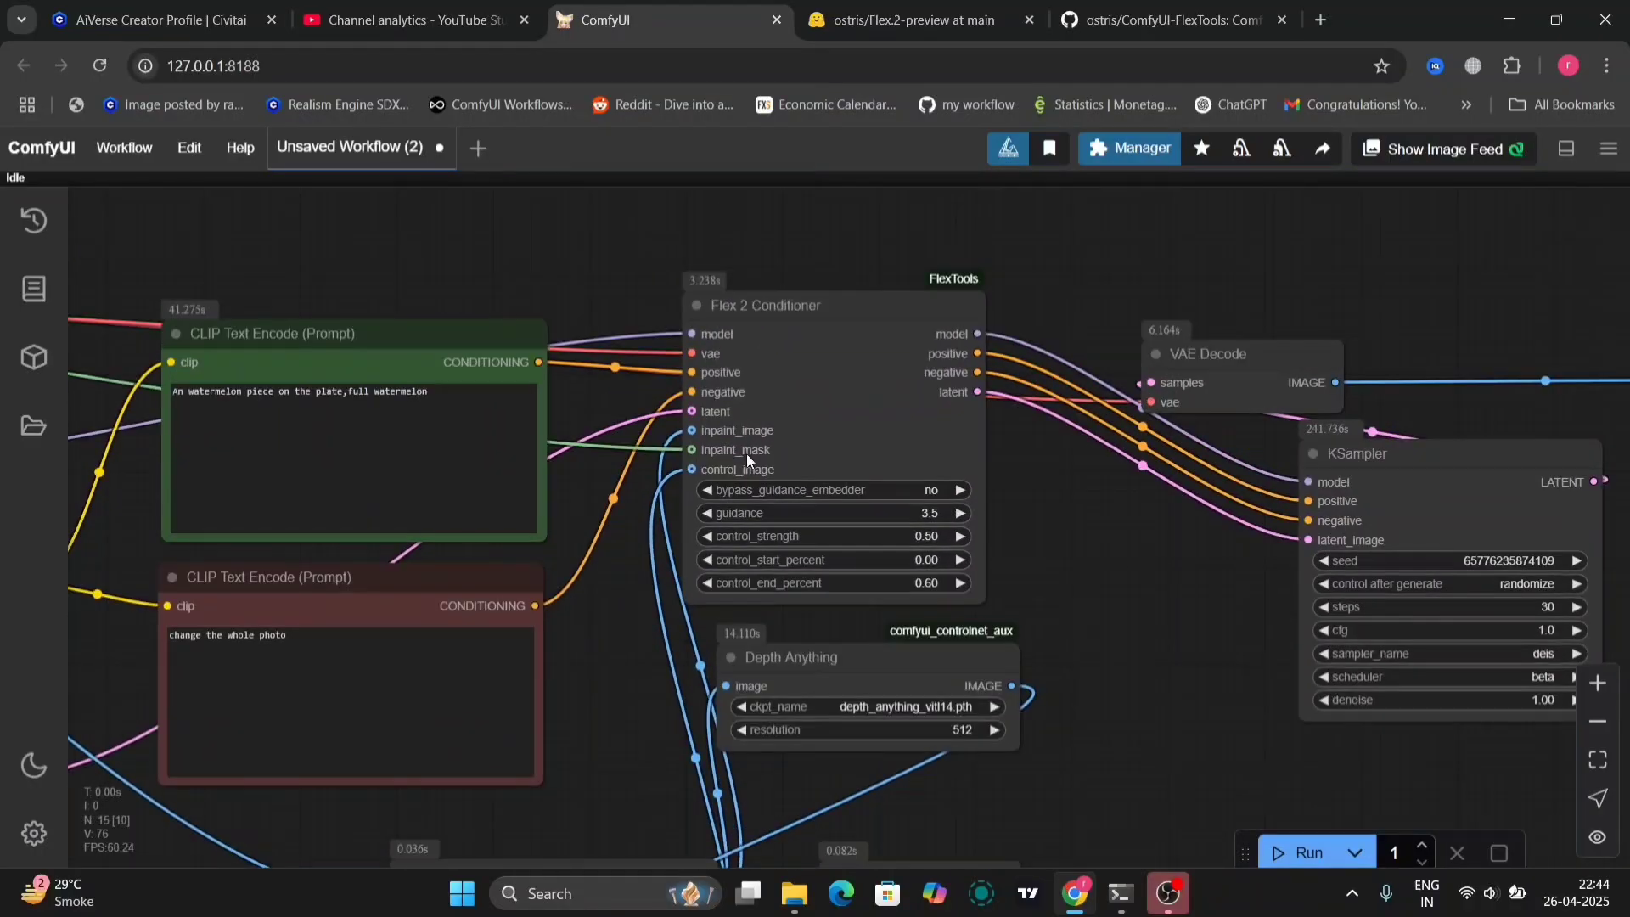
pyautogui.moveTo(867, 333); pyautogui.dragTo(915, 322)
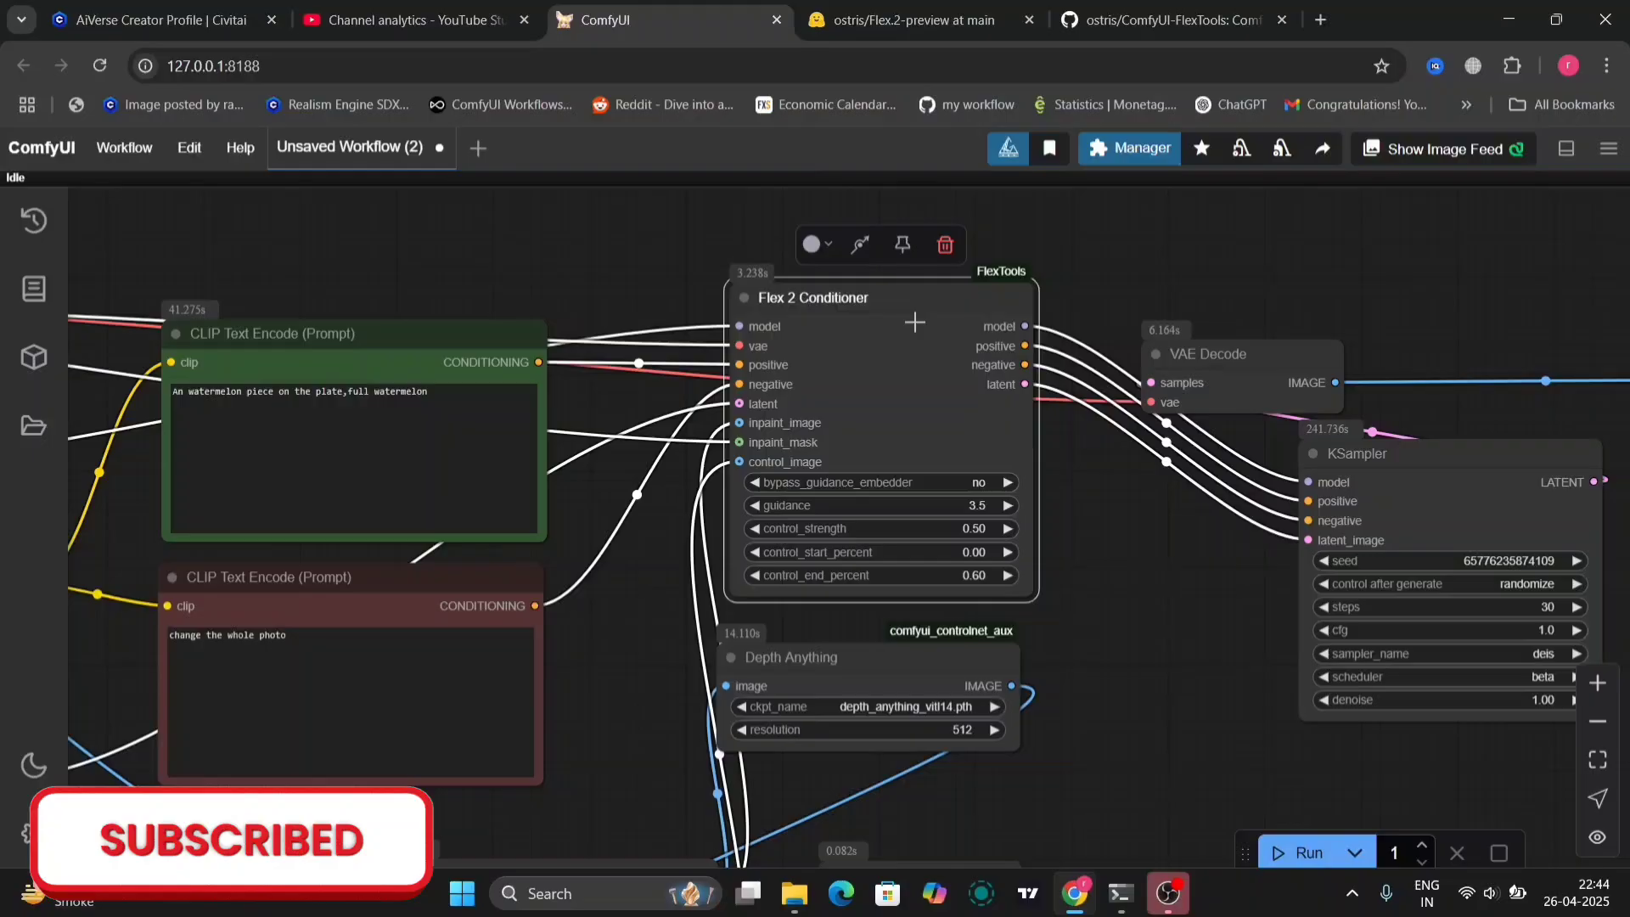
pyautogui.click(1132, 635)
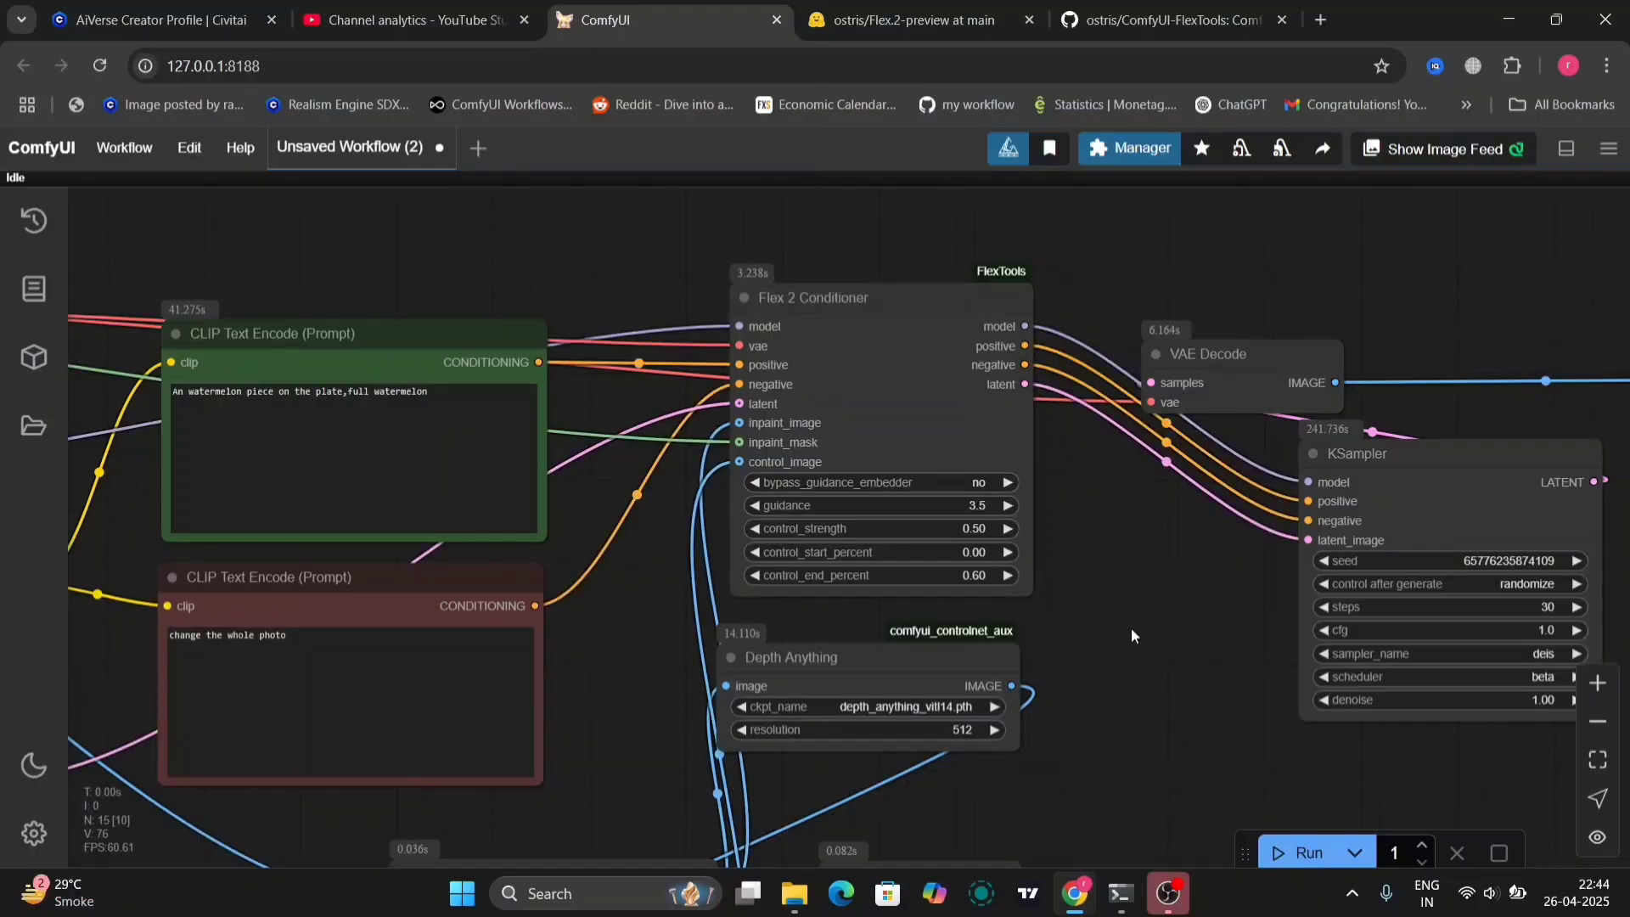
# Step: Enlarge the depth Preview Image, nudge Depth Anything up, and select depth_anything_vitl14.pth
pyautogui.moveTo(1131, 635); pyautogui.dragTo(1225, 249)
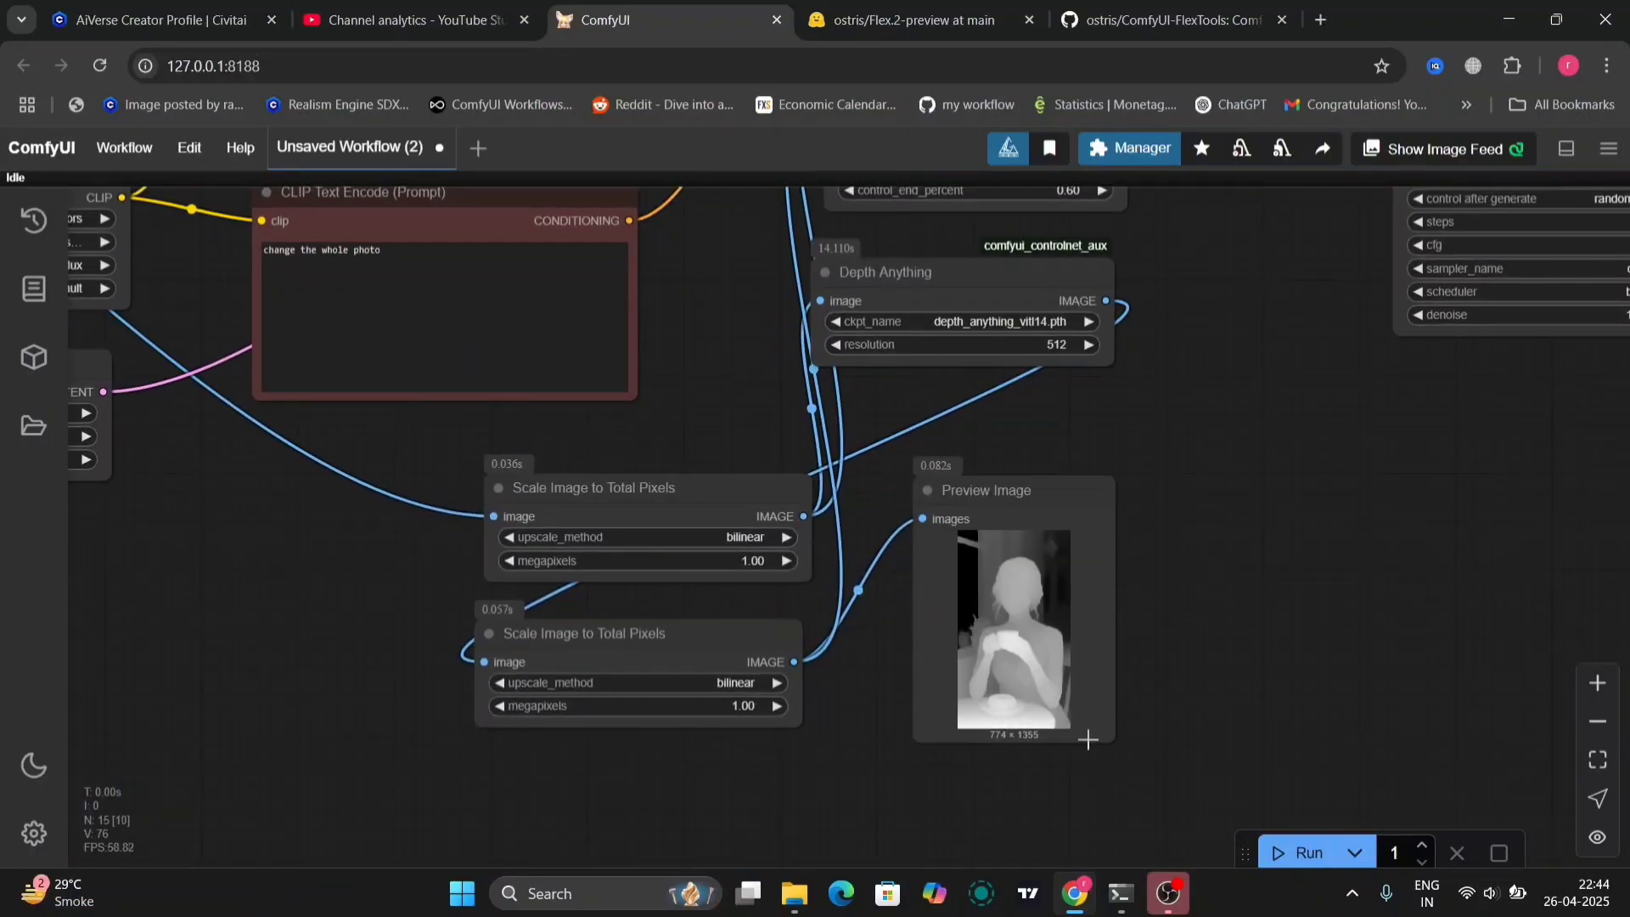
pyautogui.moveTo(1113, 736); pyautogui.dragTo(1209, 868)
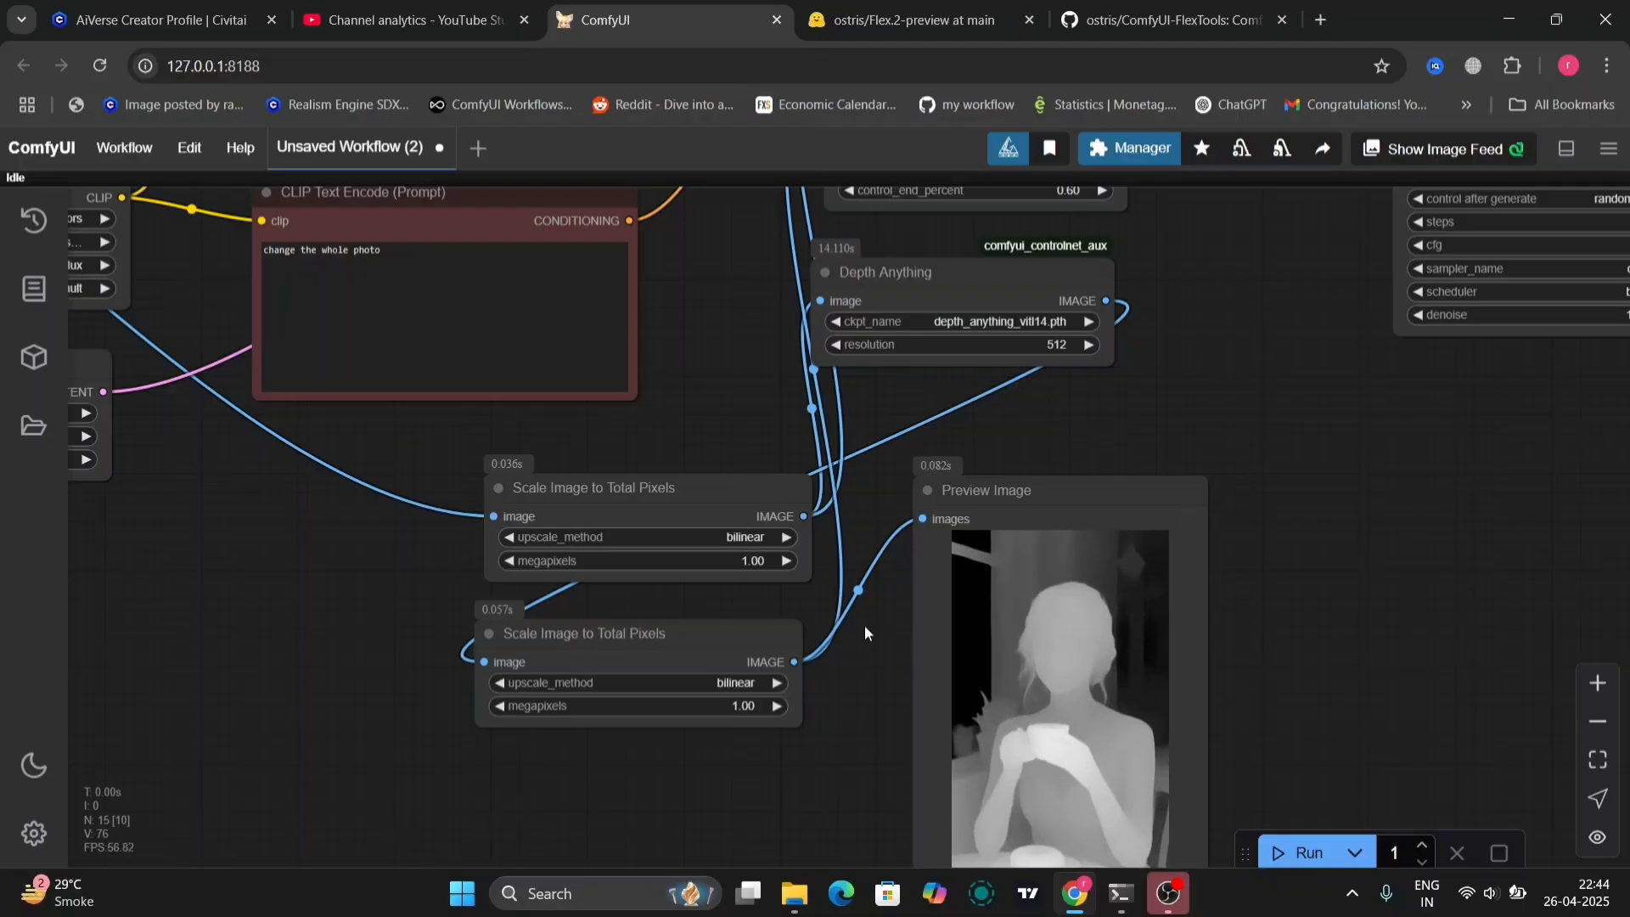
pyautogui.scroll(5, 865, 625)
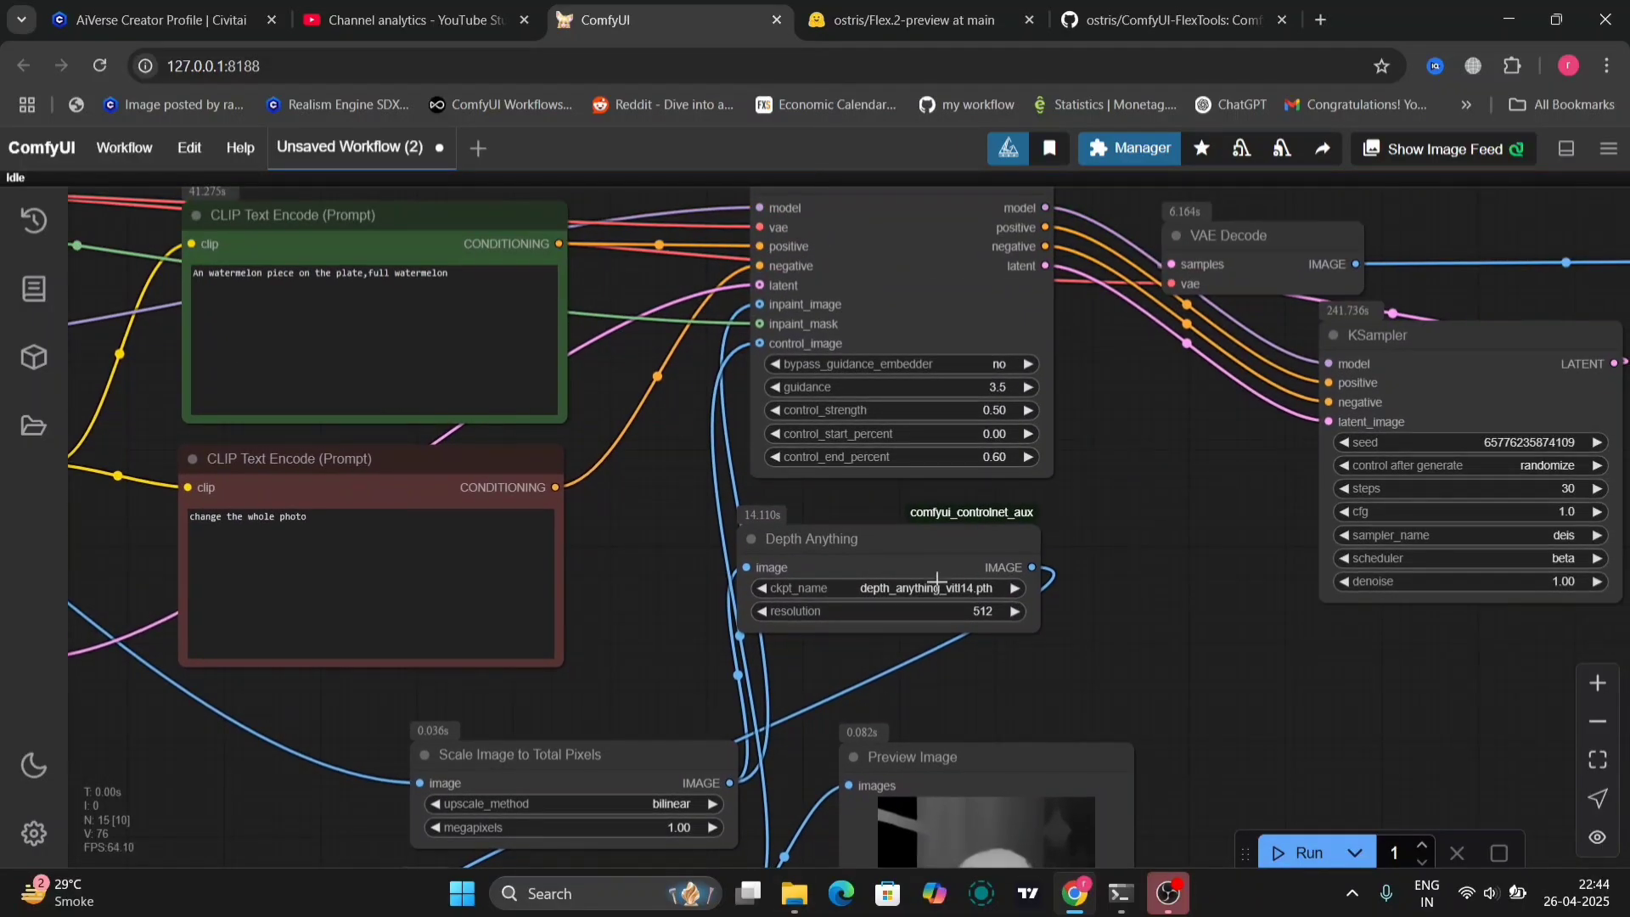
pyautogui.moveTo(938, 580); pyautogui.dragTo(961, 540)
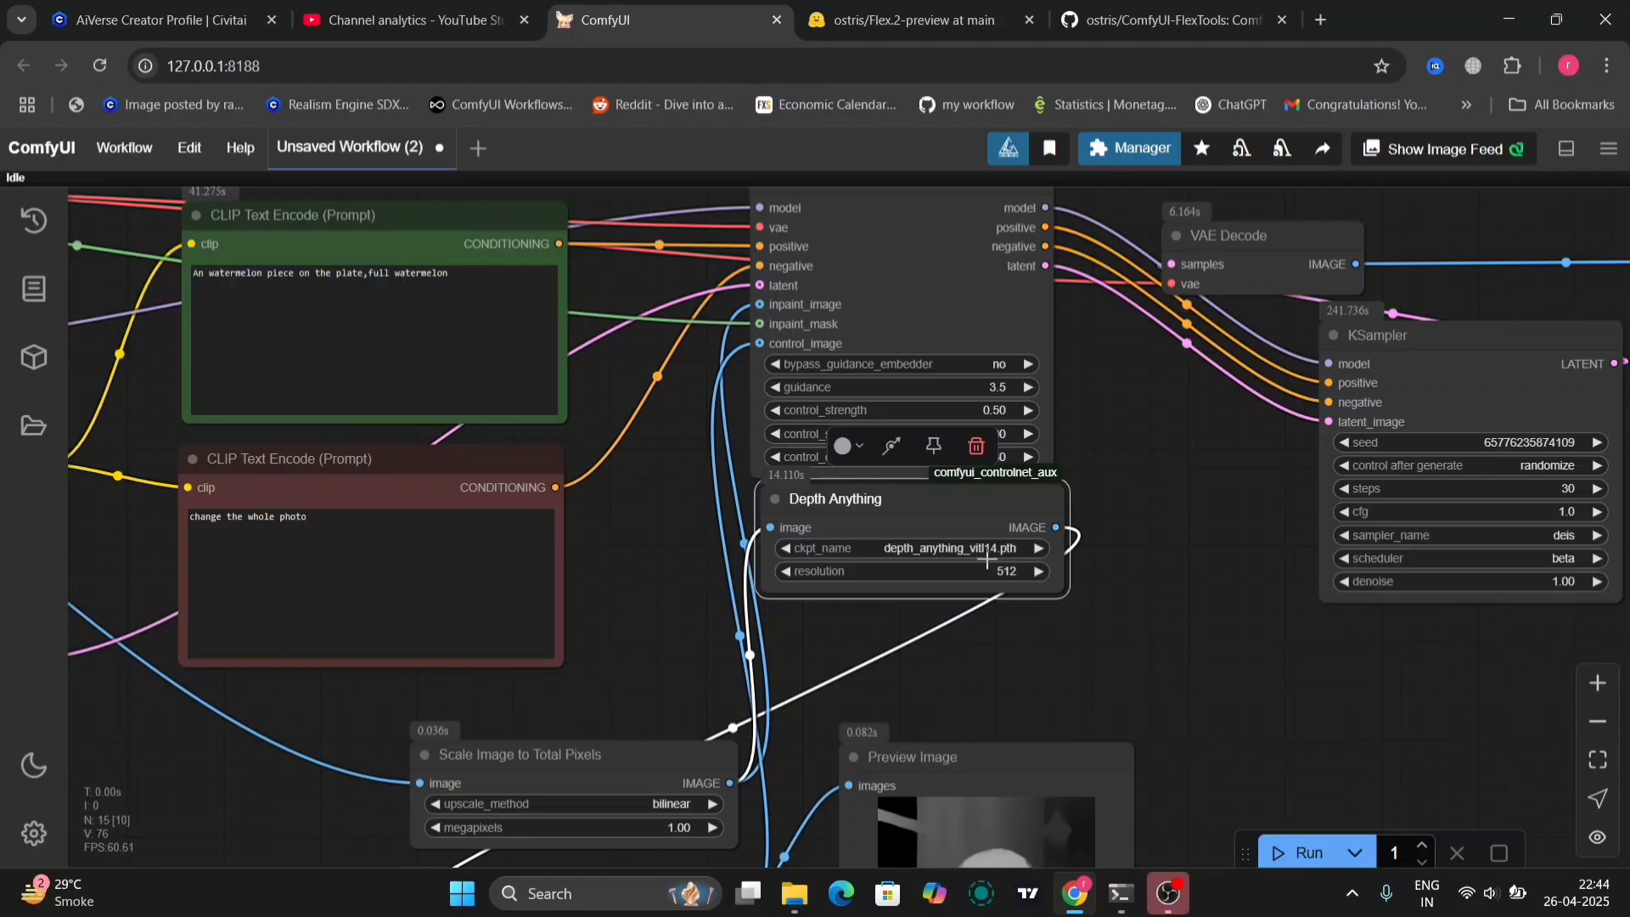
pyautogui.click(987, 550)
pyautogui.click(990, 559)
pyautogui.moveTo(1165, 472); pyautogui.dragTo(823, 426)
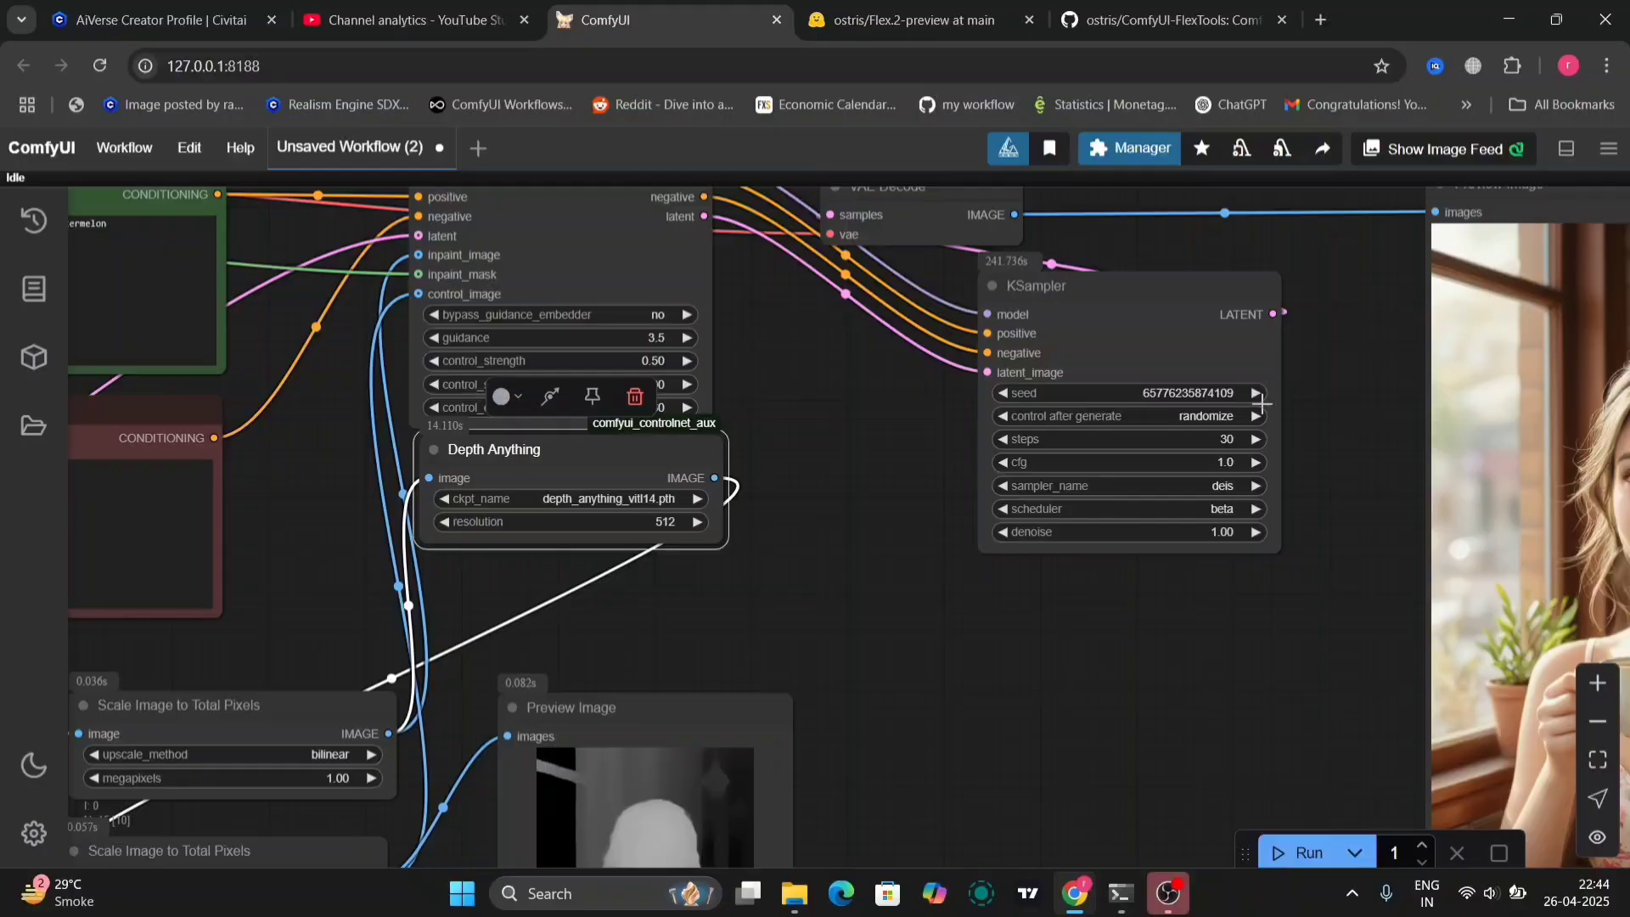
pyautogui.scroll(5, 1301, 415)
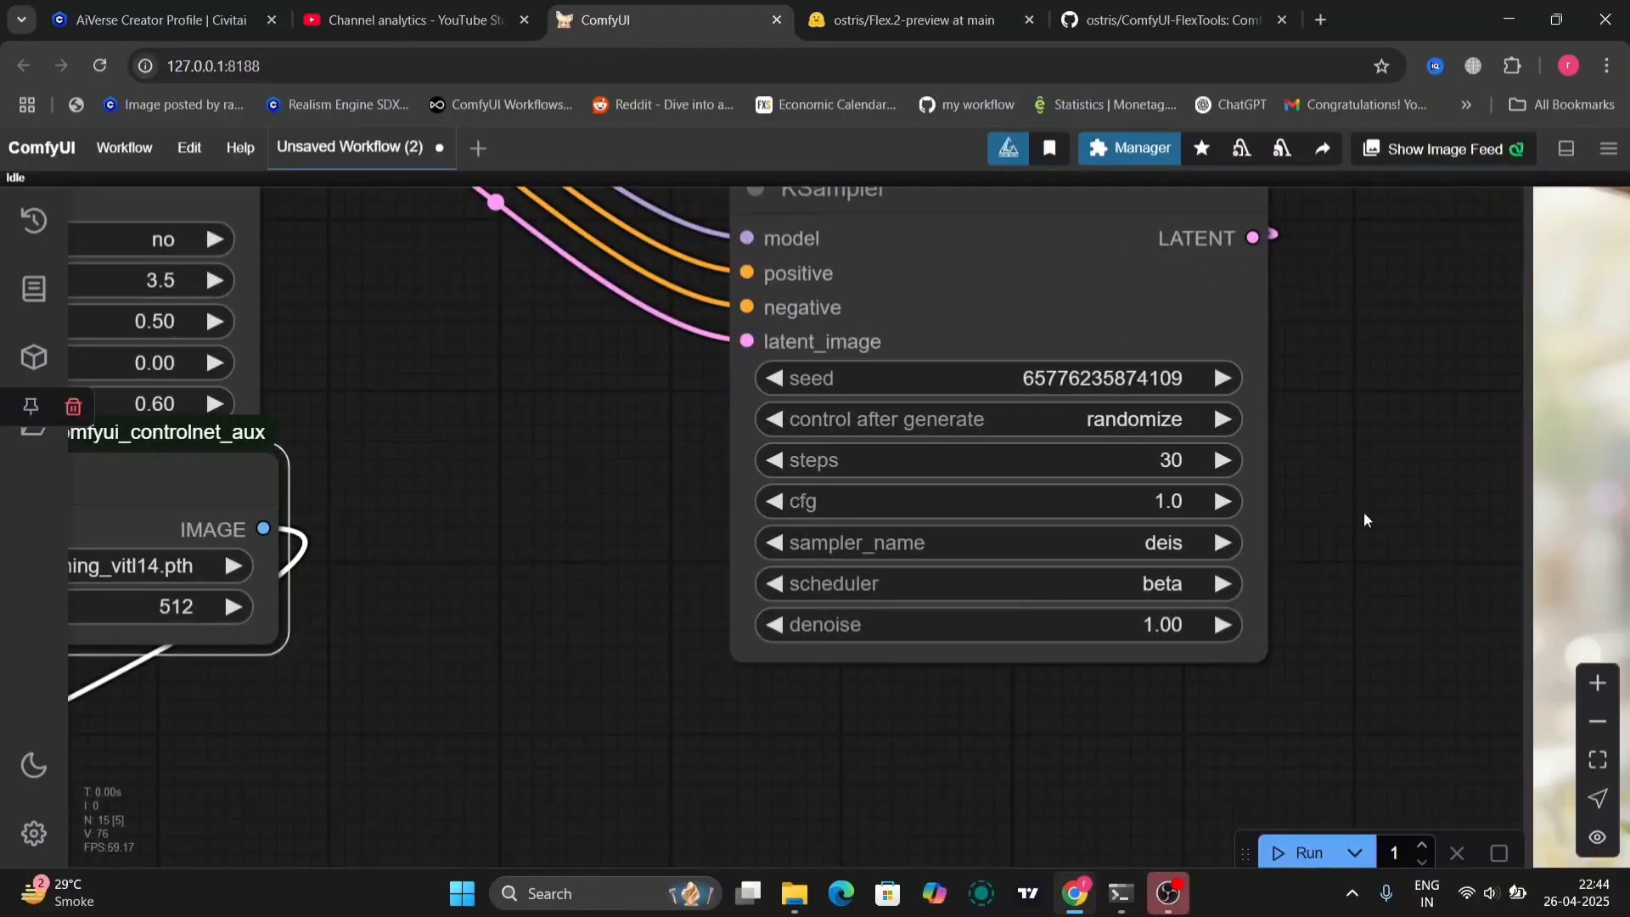
pyautogui.click(1150, 465)
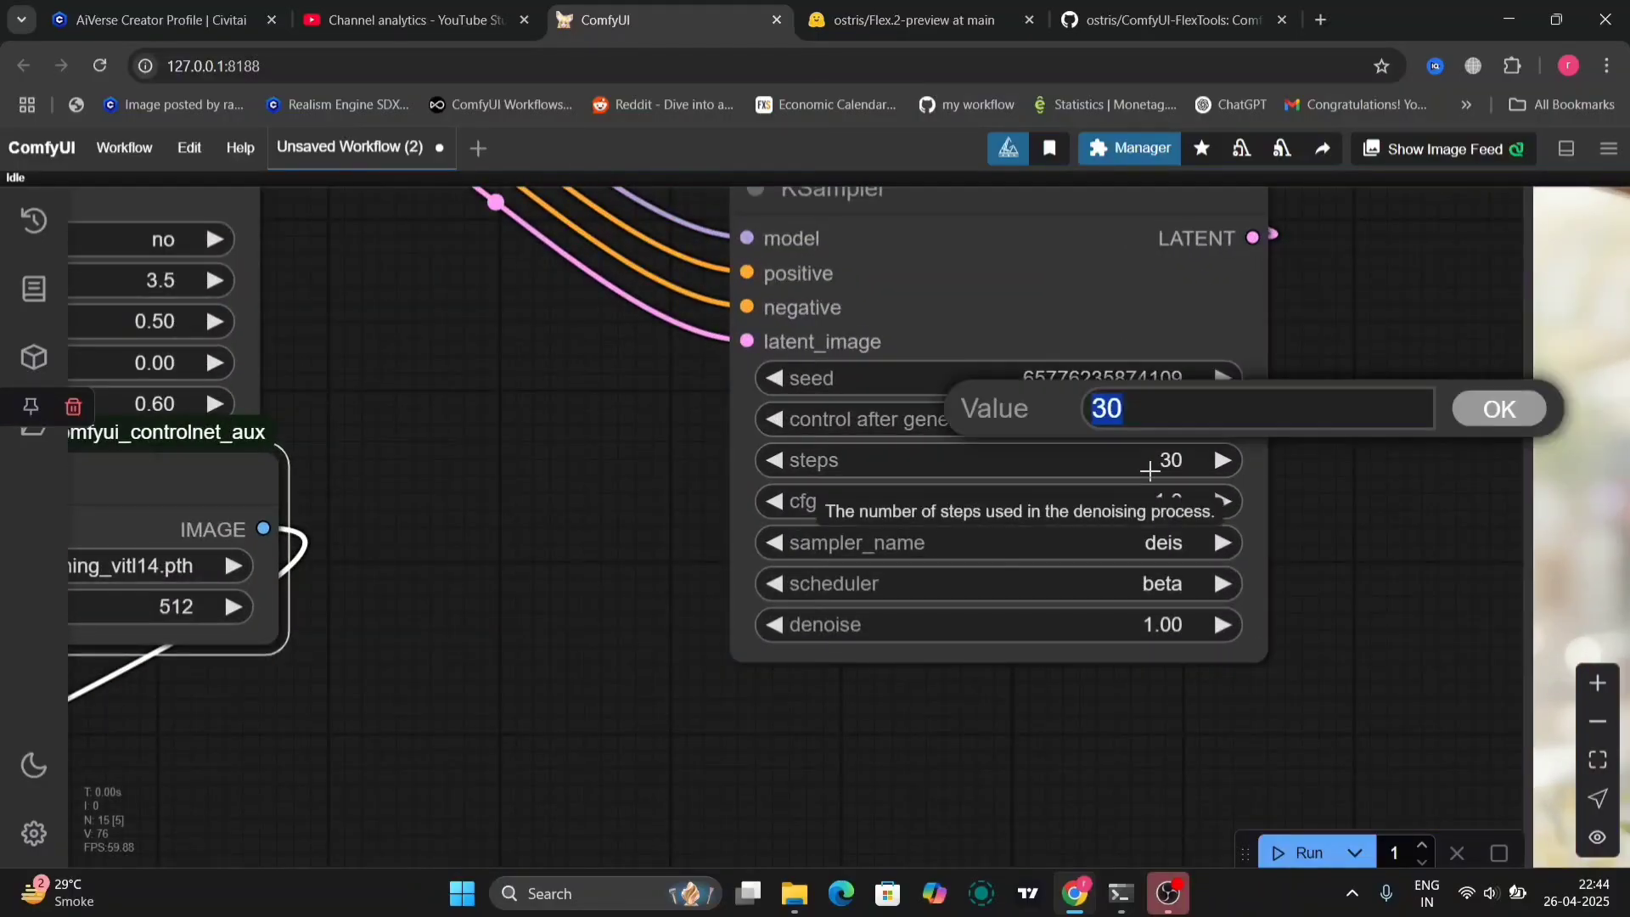
pyautogui.click(1349, 539)
pyautogui.scroll(-5, 1348, 538)
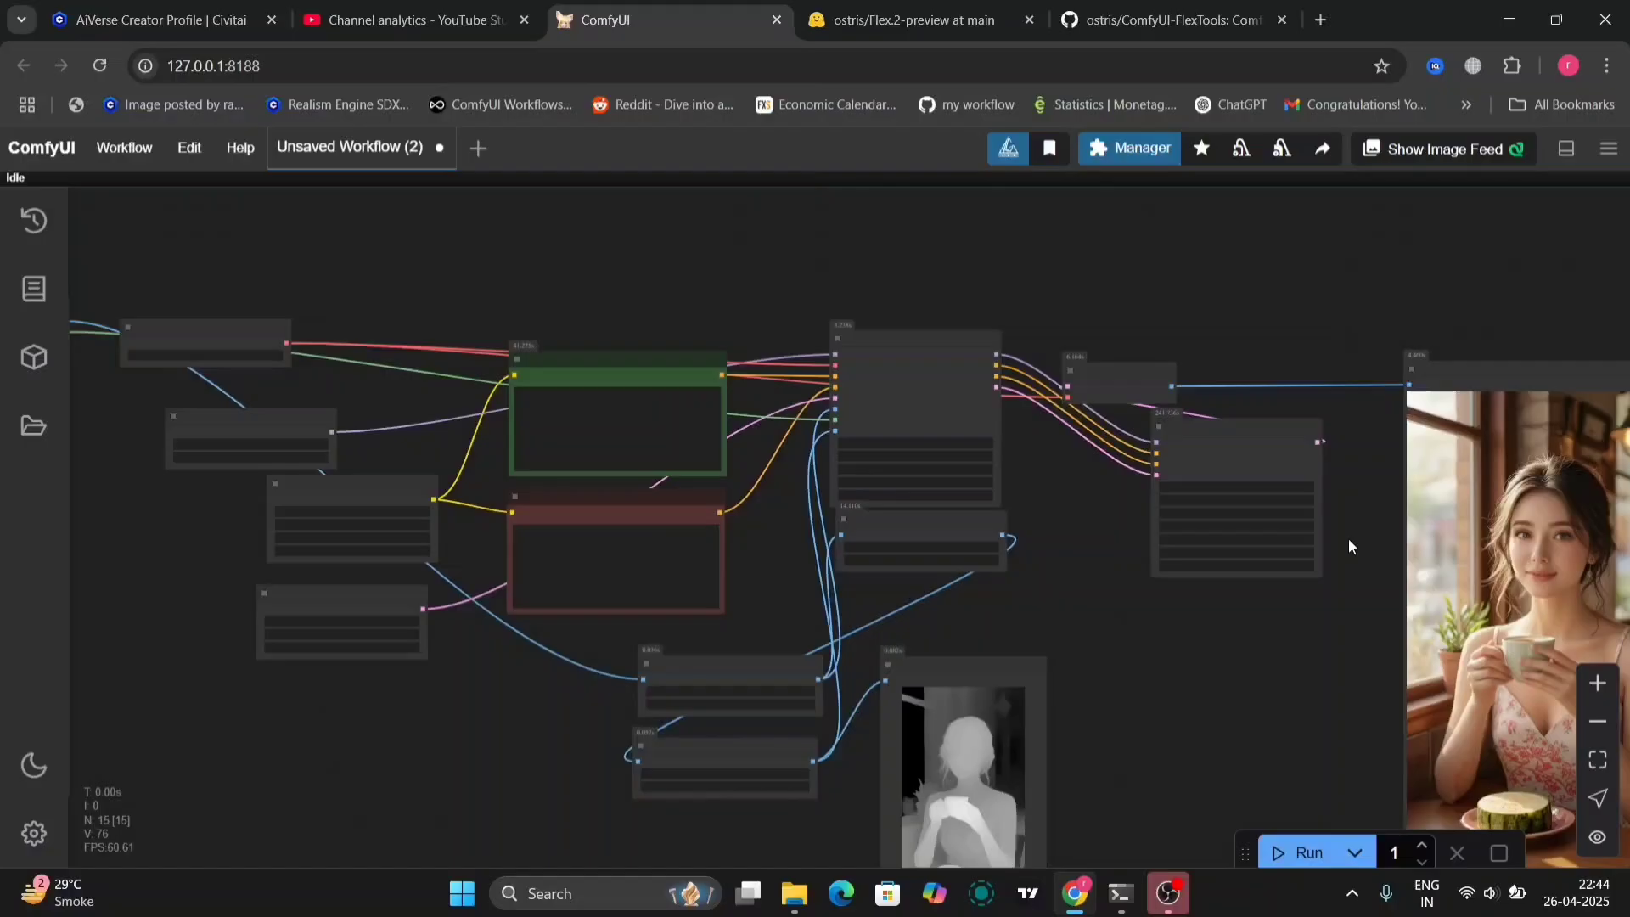
pyautogui.scroll(6, 1231, 535)
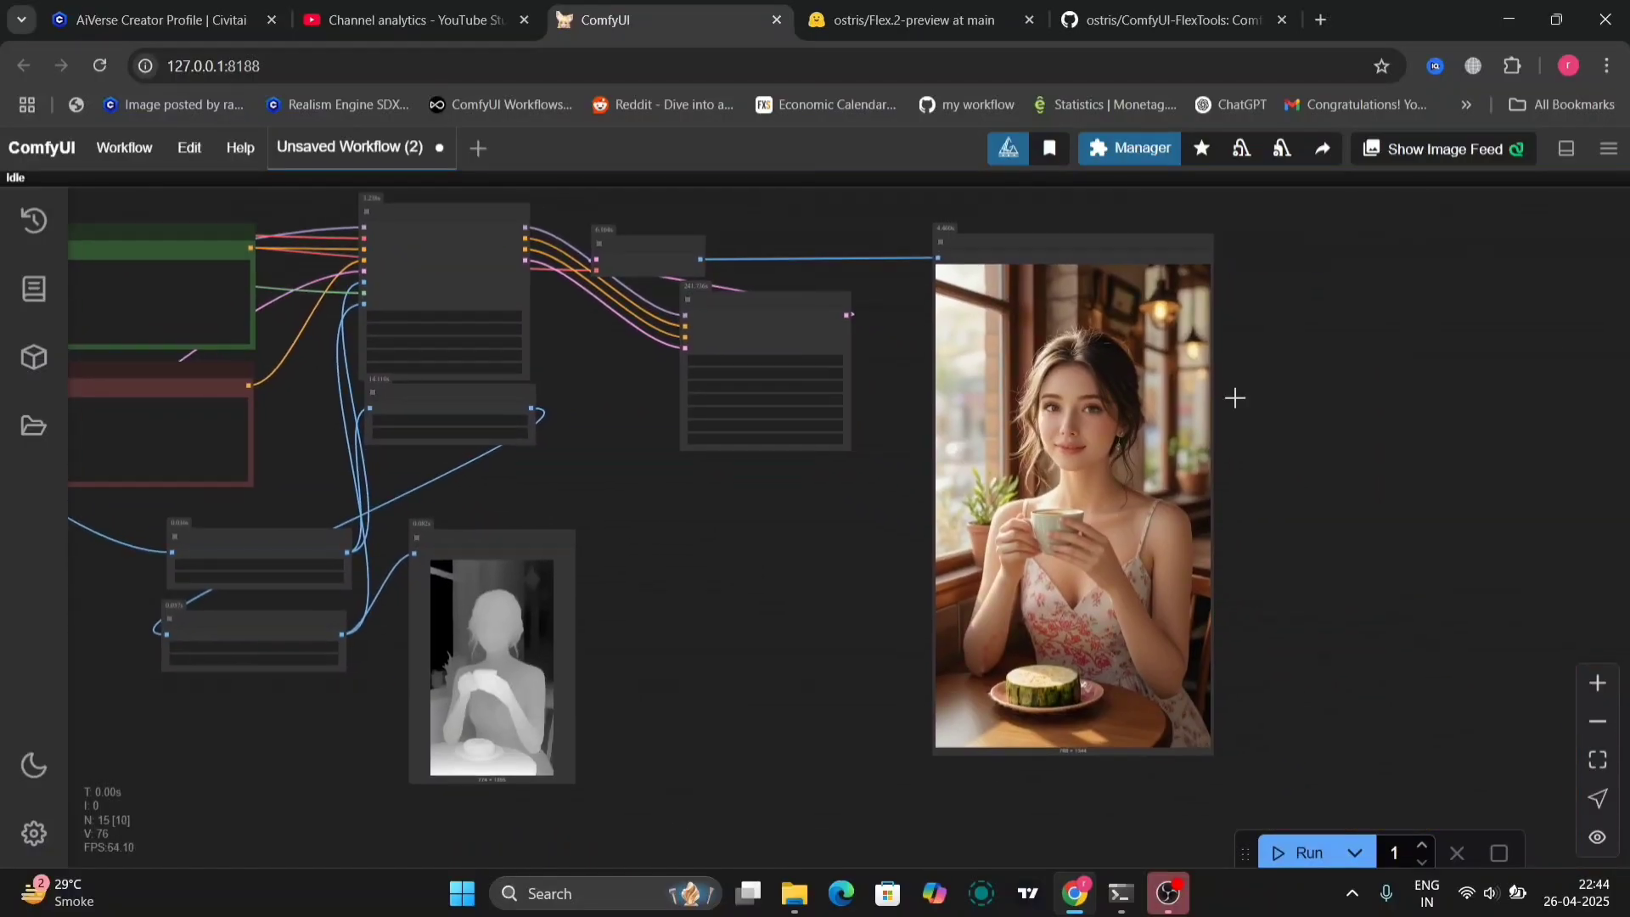
pyautogui.scroll(2, 1299, 411)
# Step: Save the generated watermelon image from the output Preview Image node
pyautogui.moveTo(1259, 487); pyautogui.dragTo(1289, 170)
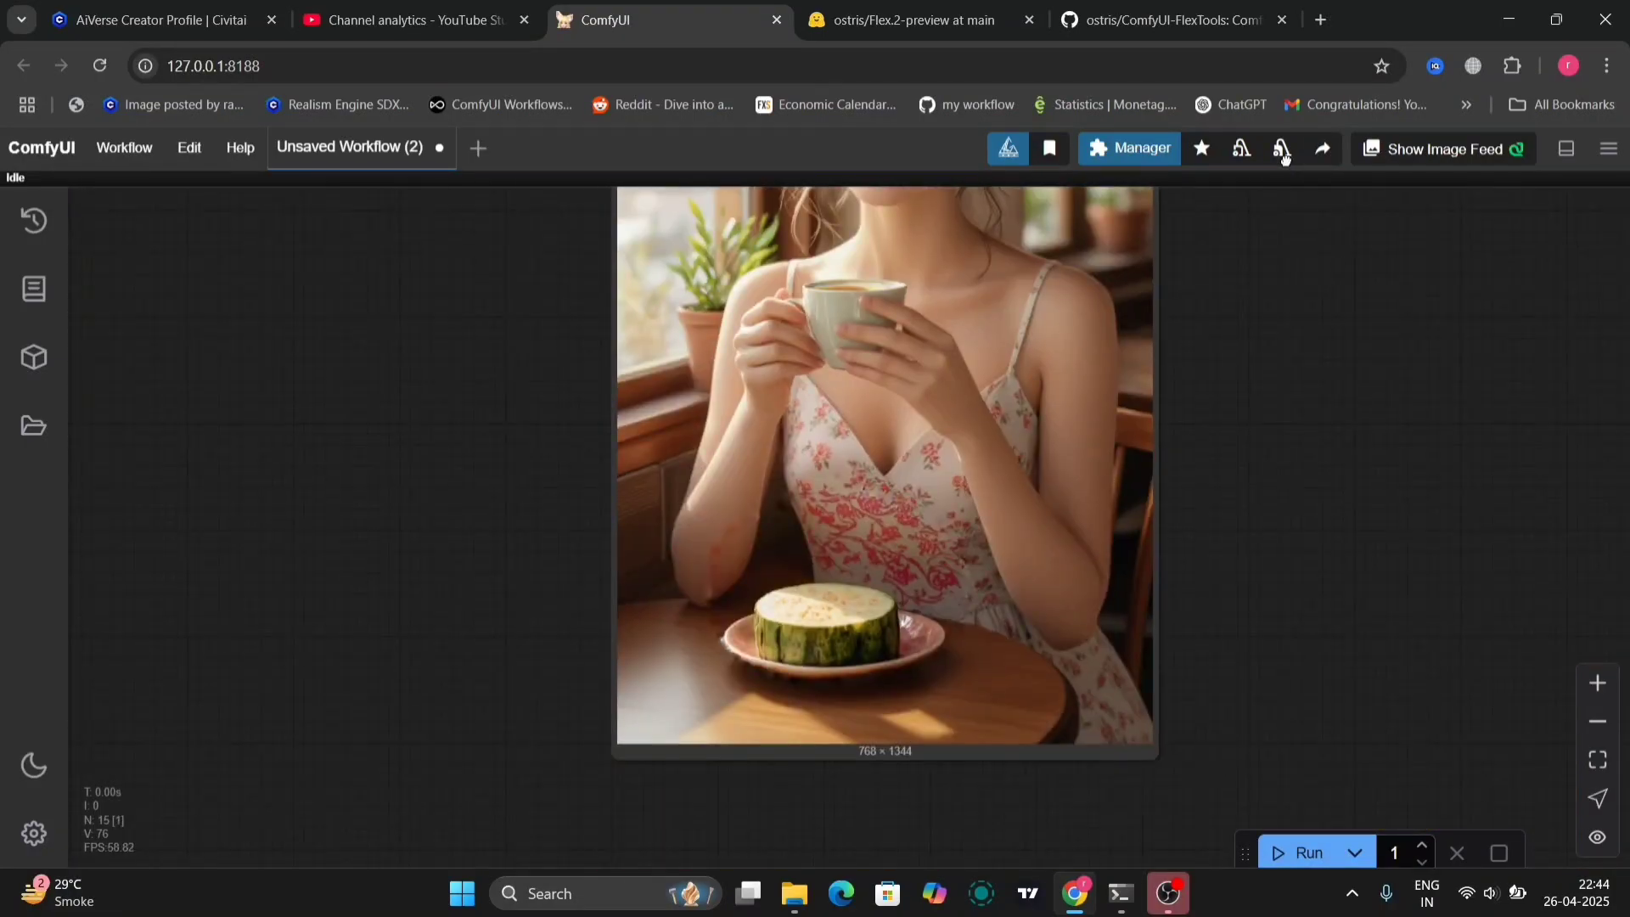
pyautogui.rightClick(793, 522)
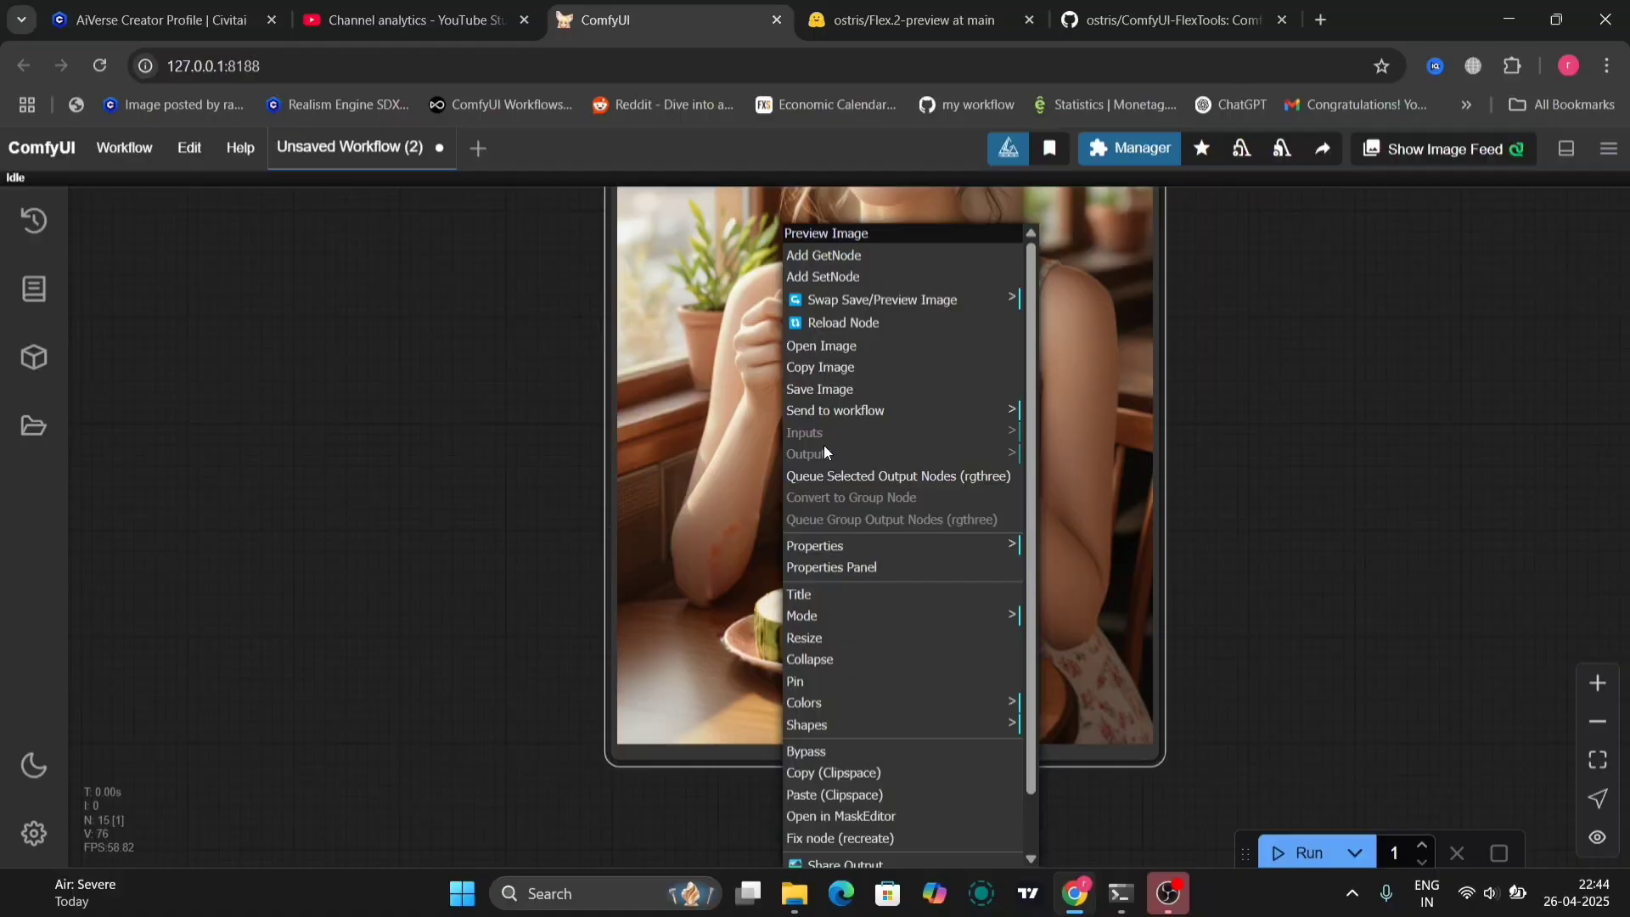
pyautogui.click(831, 389)
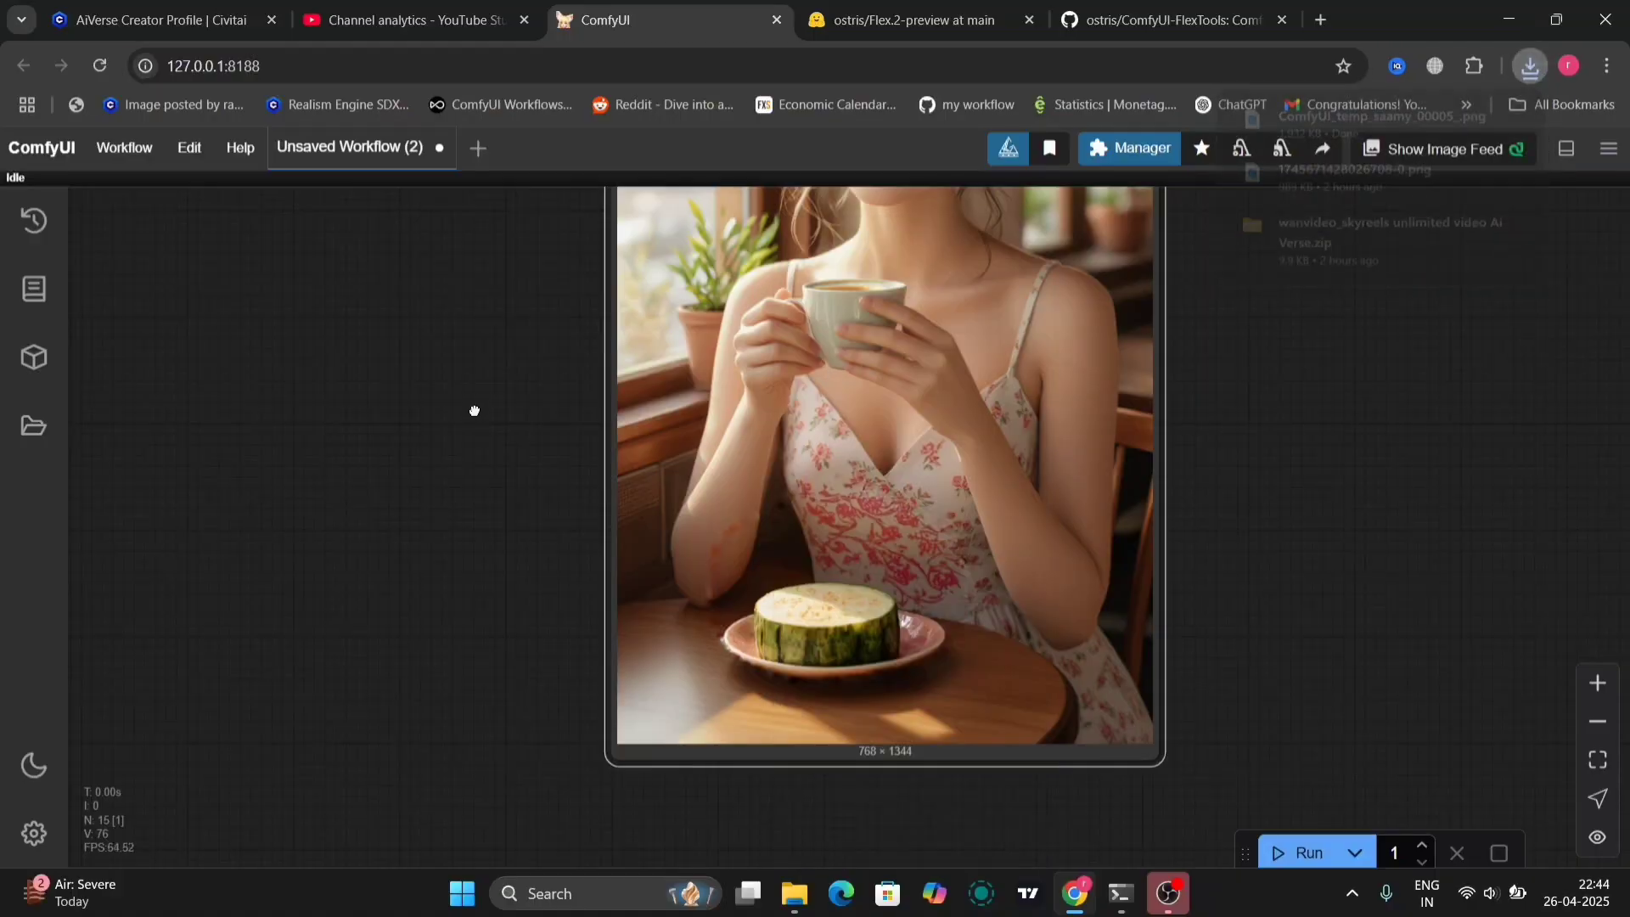
pyautogui.moveTo(473, 408); pyautogui.dragTo(465, 440)
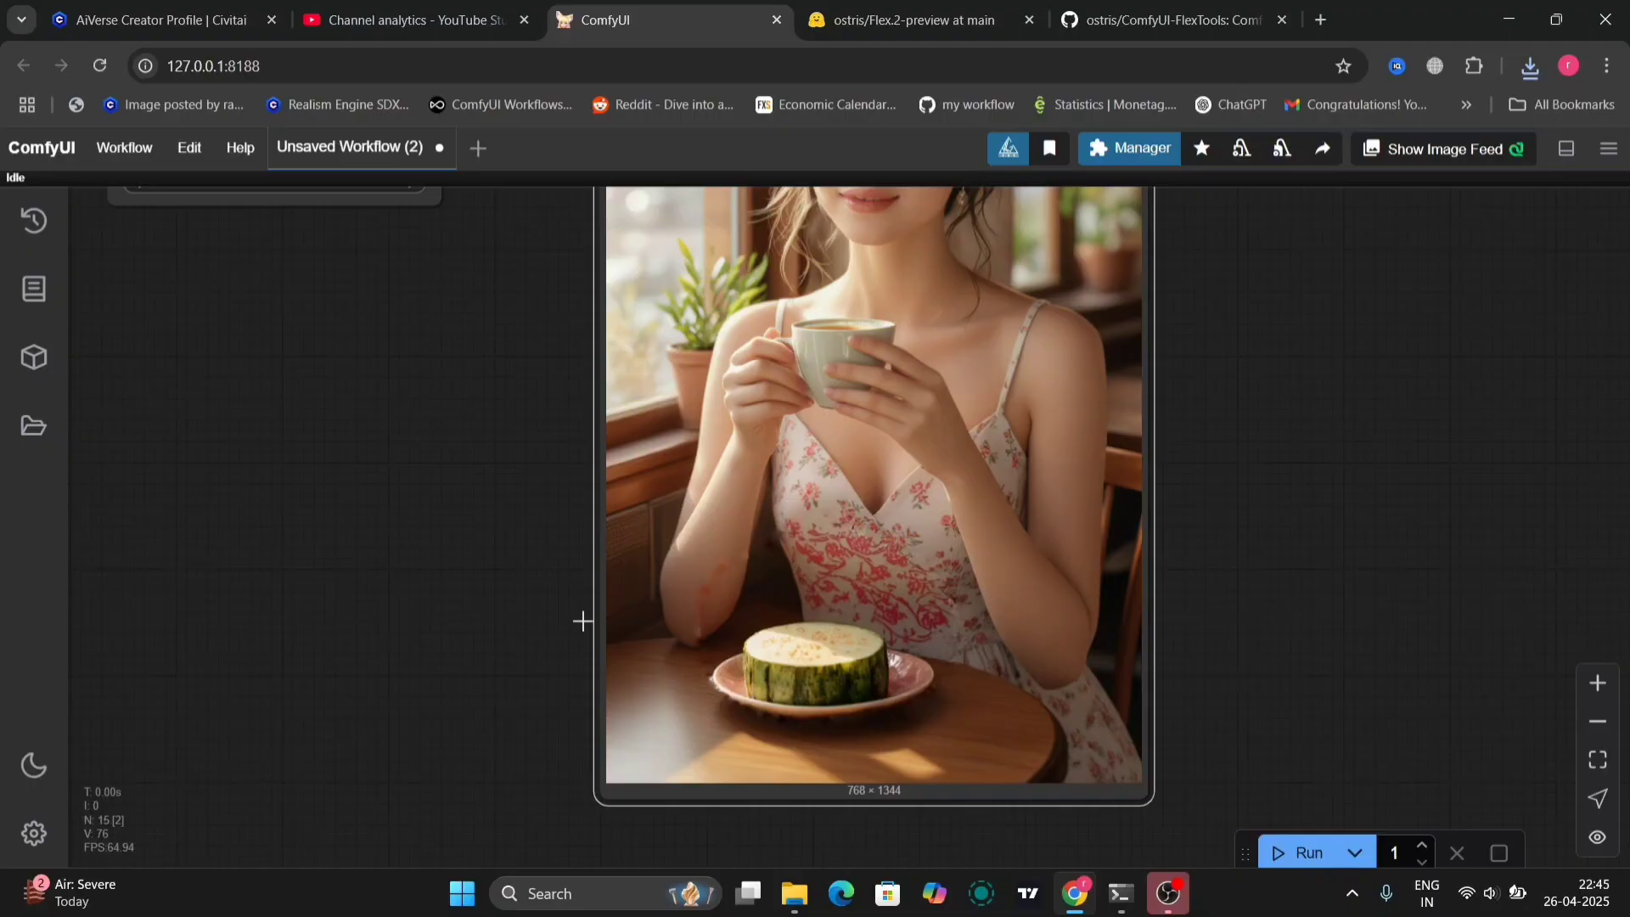
# Step: Pan across the workflow and download the generated café image a second time
pyautogui.moveTo(284, 592); pyautogui.dragTo(1296, 513)
pyautogui.scroll(-2, 499, 575)
pyautogui.moveTo(418, 489); pyautogui.dragTo(728, 489)
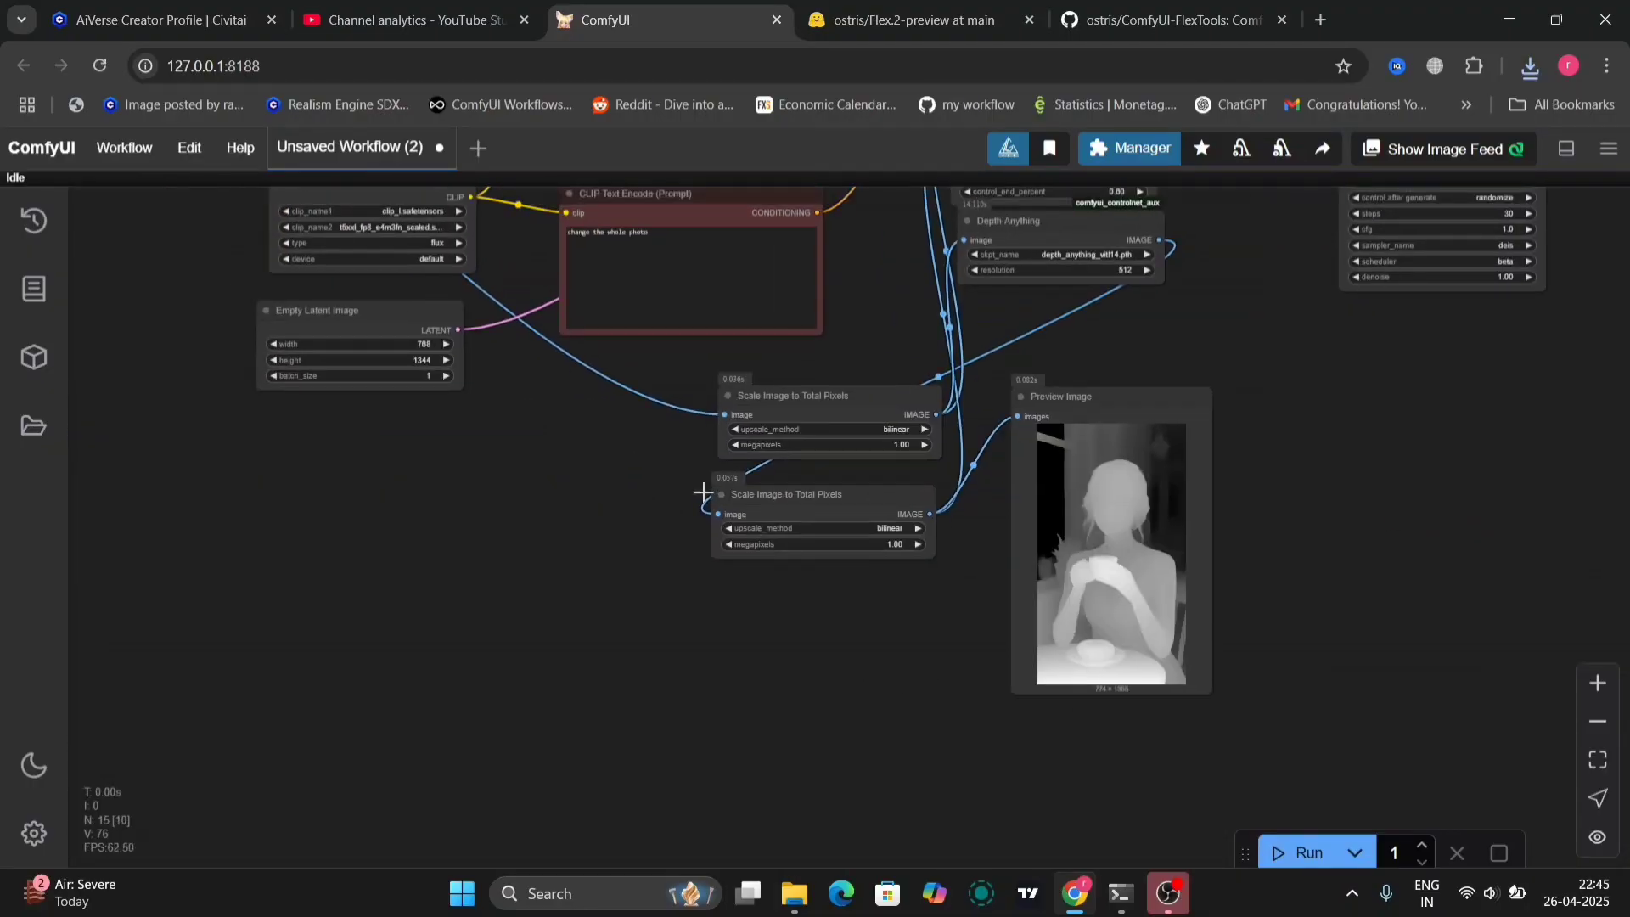
pyautogui.moveTo(600, 509); pyautogui.dragTo(1352, 735)
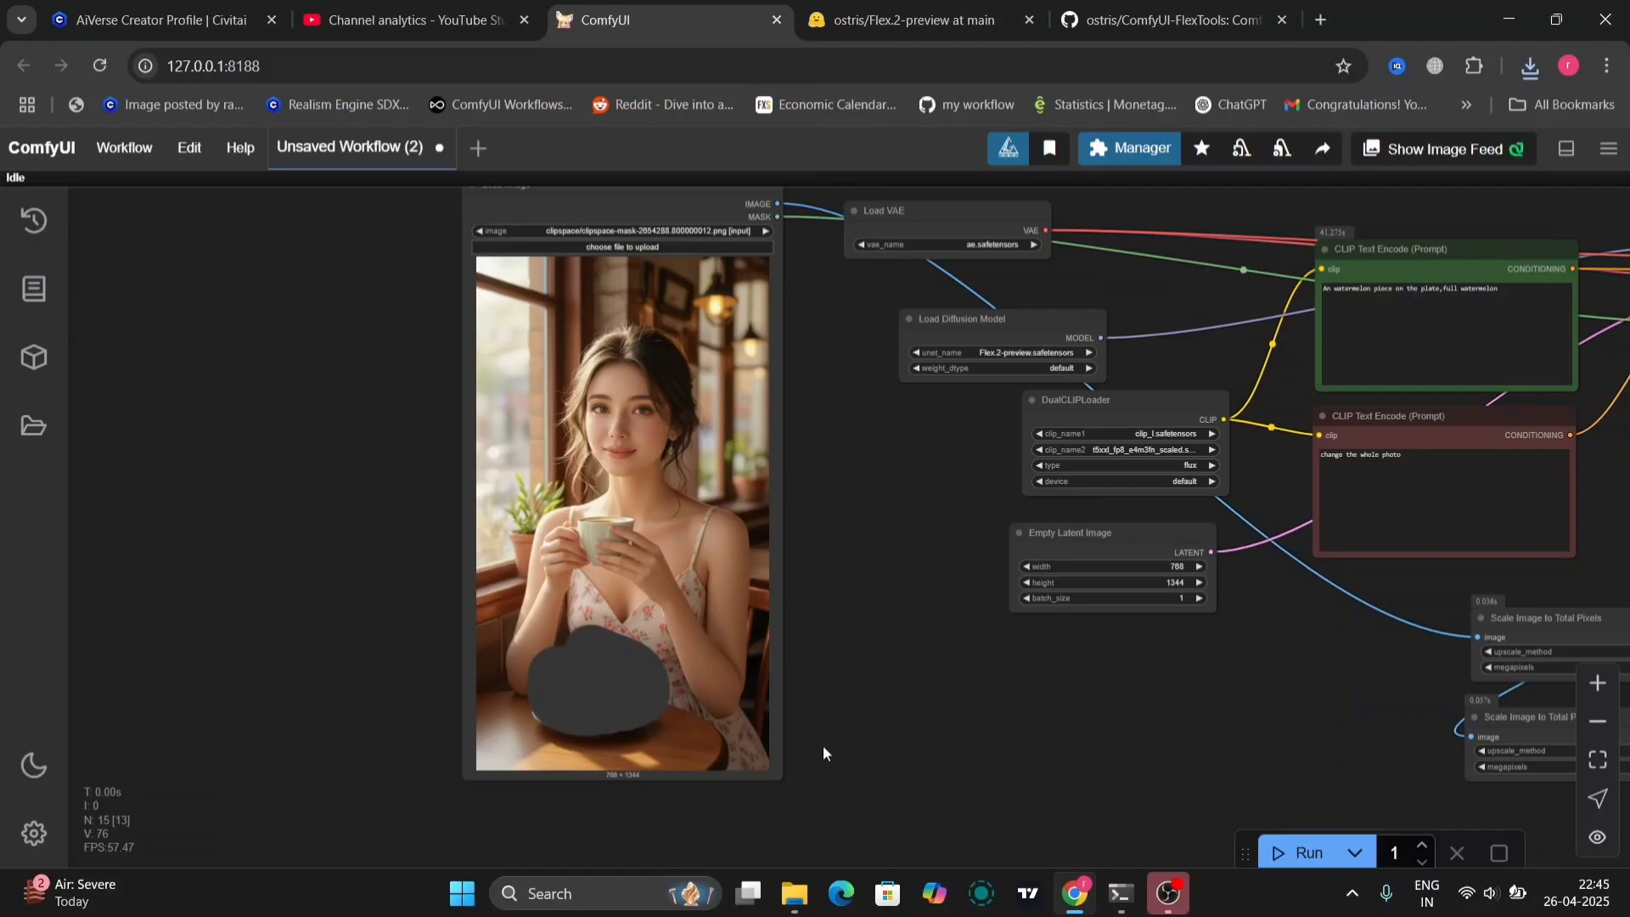
pyautogui.moveTo(890, 698); pyautogui.dragTo(367, 705)
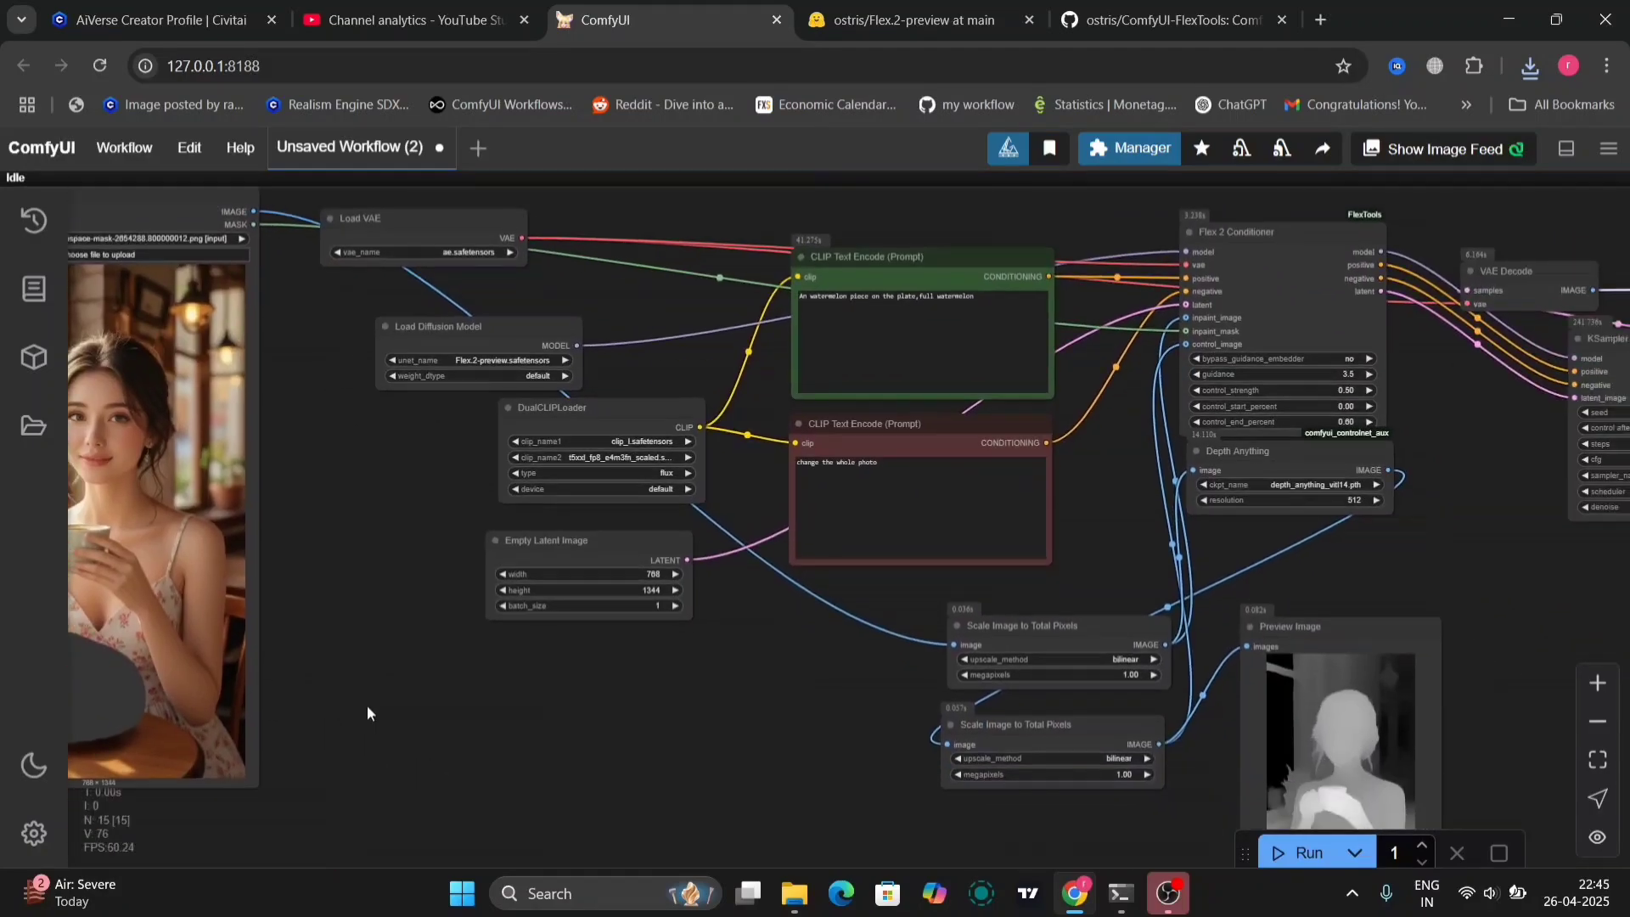
pyautogui.moveTo(1384, 561); pyautogui.dragTo(624, 422)
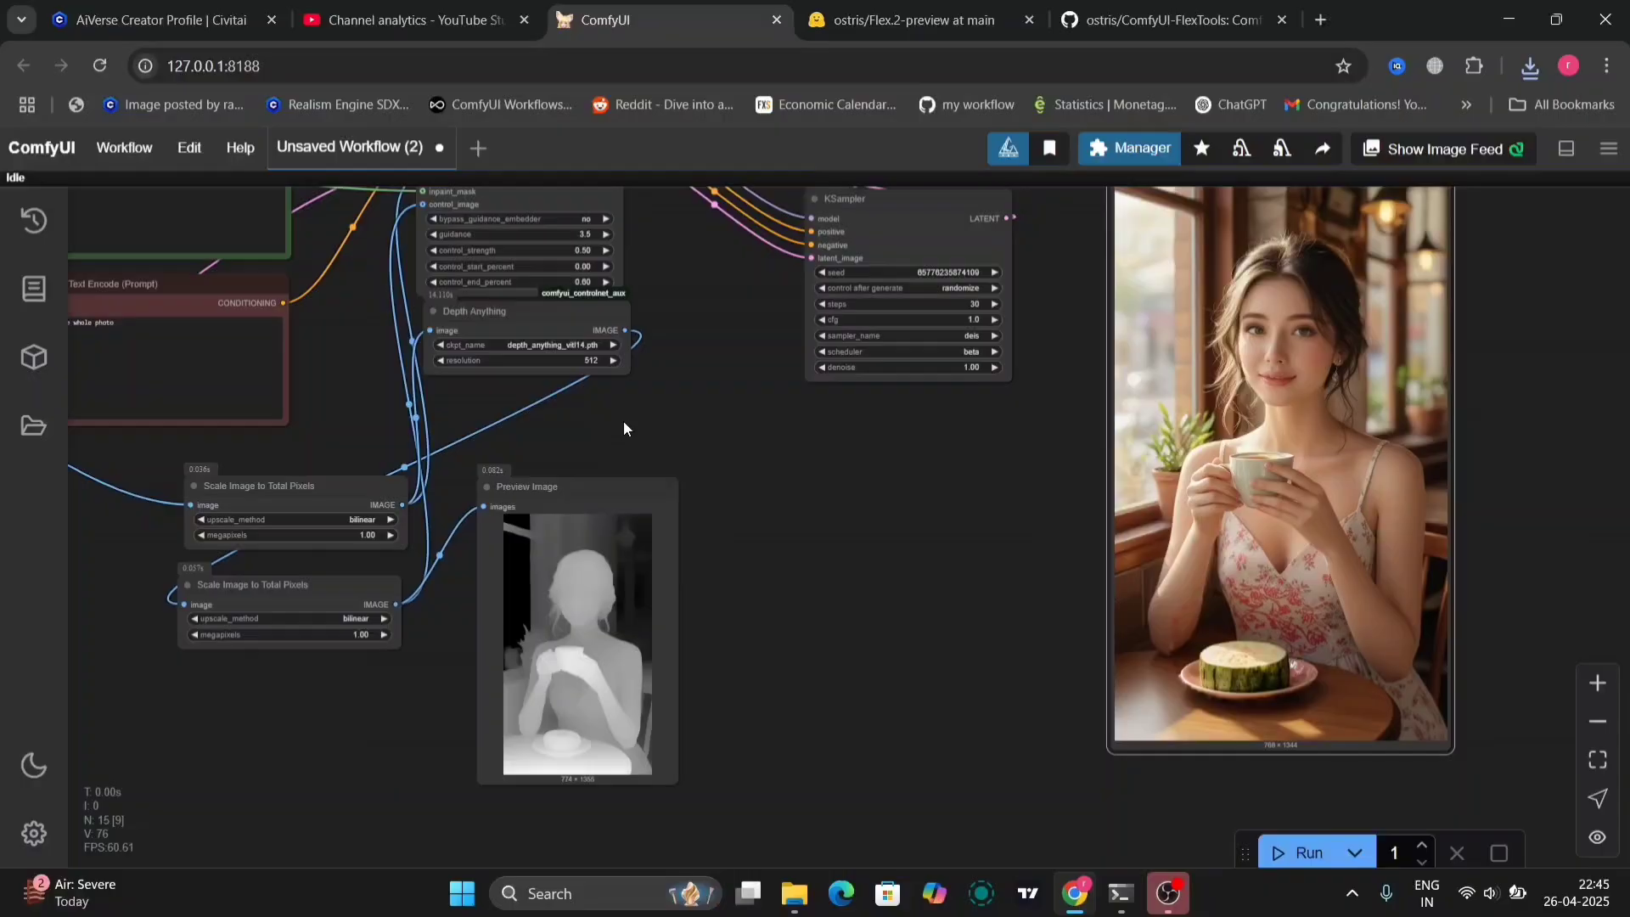
pyautogui.moveTo(787, 443); pyautogui.dragTo(476, 484)
pyautogui.rightClick(1017, 424)
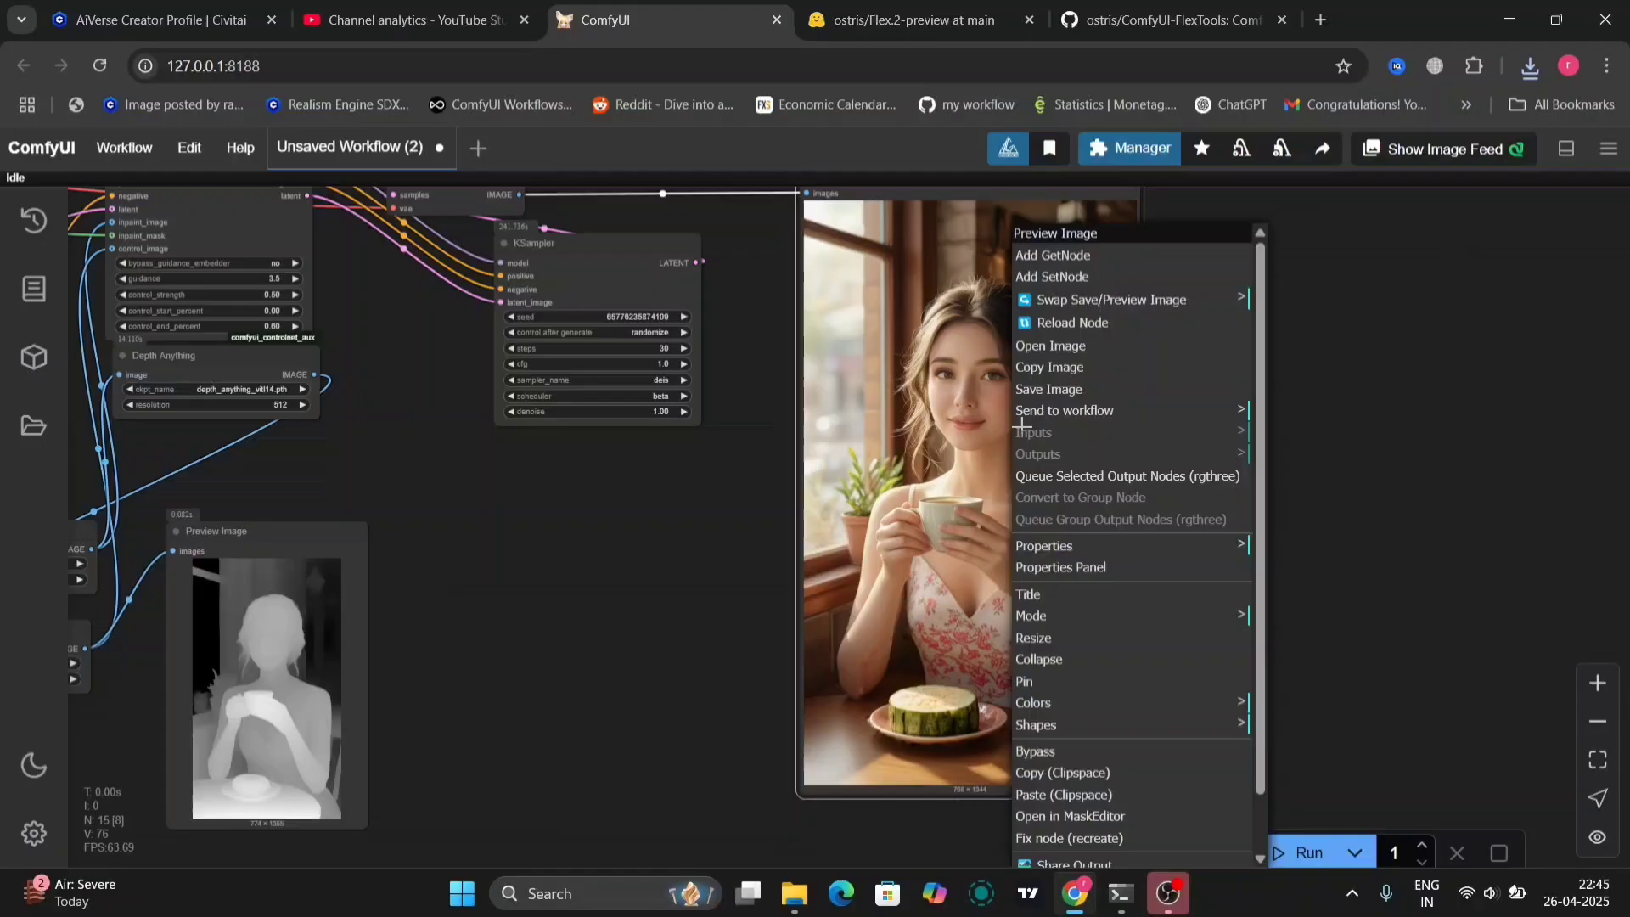
pyautogui.click(1074, 393)
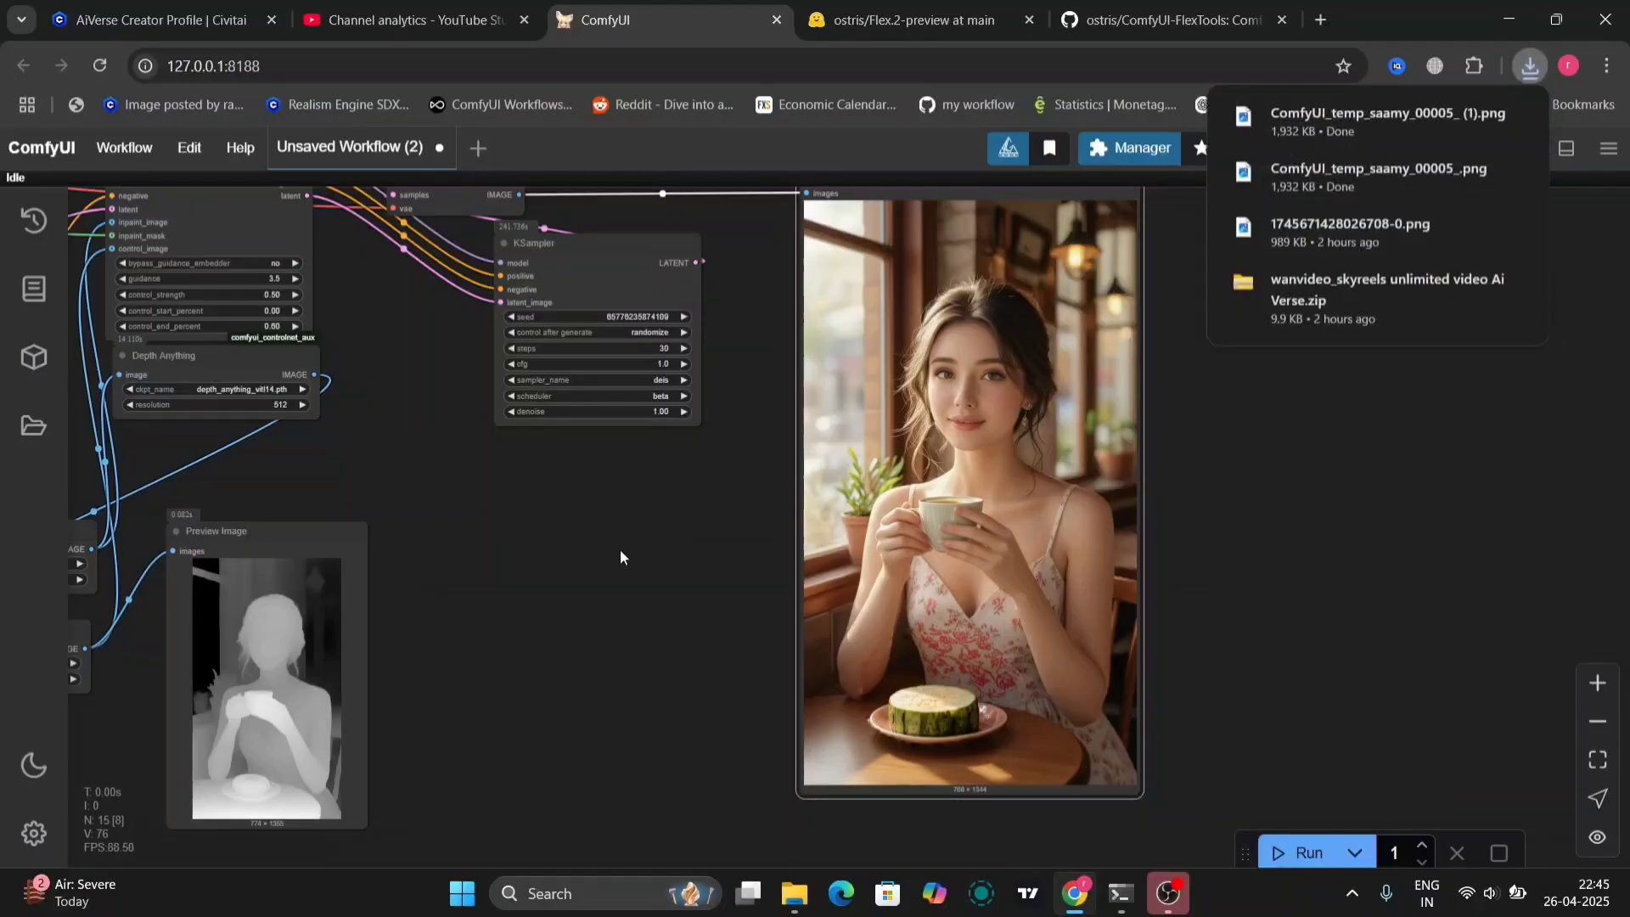
pyautogui.moveTo(620, 550); pyautogui.dragTo(1148, 660)
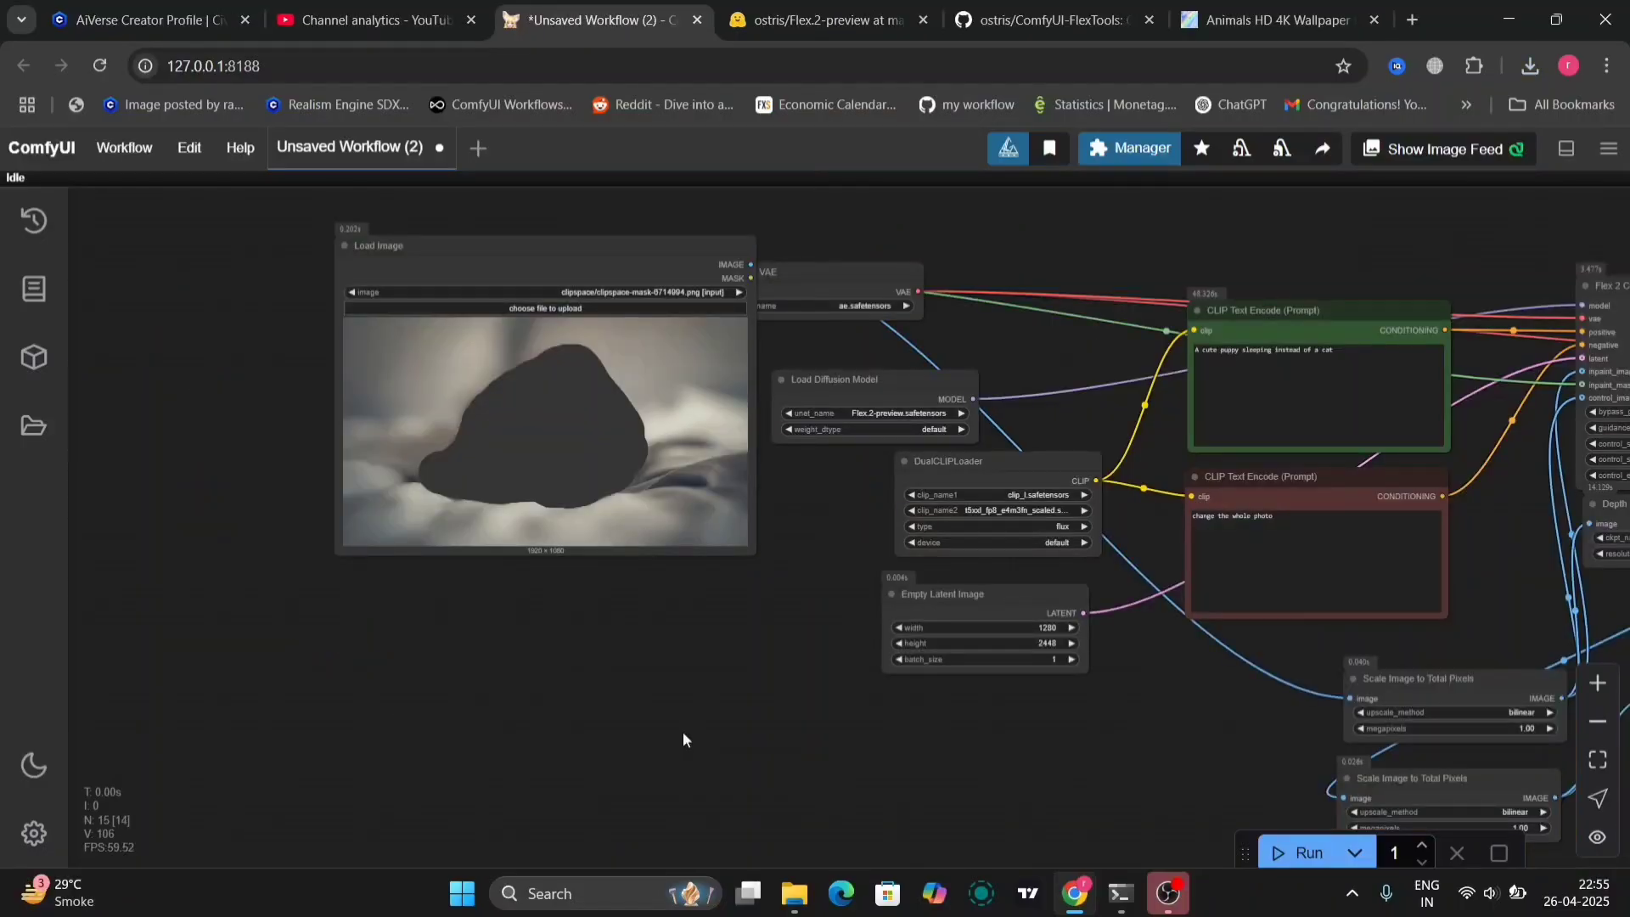
# Step: Clear the black mask from the cat photo in the MaskEditor and save it to Load Image
pyautogui.moveTo(1176, 906)
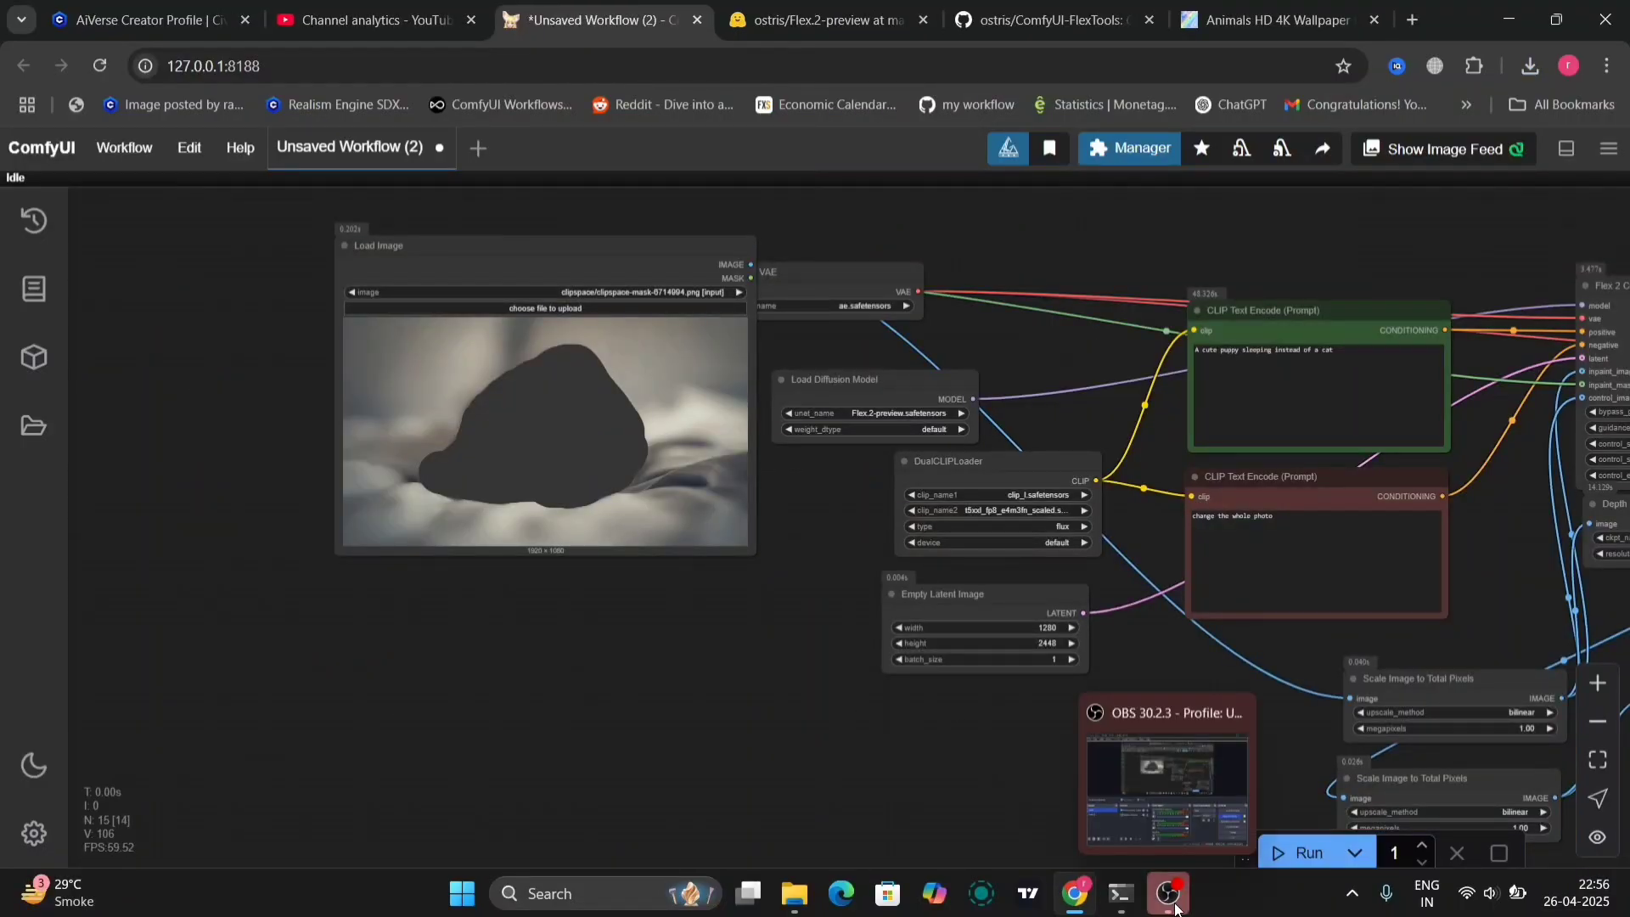
pyautogui.moveTo(1338, 689); pyautogui.dragTo(1237, 720)
pyautogui.click(545, 411)
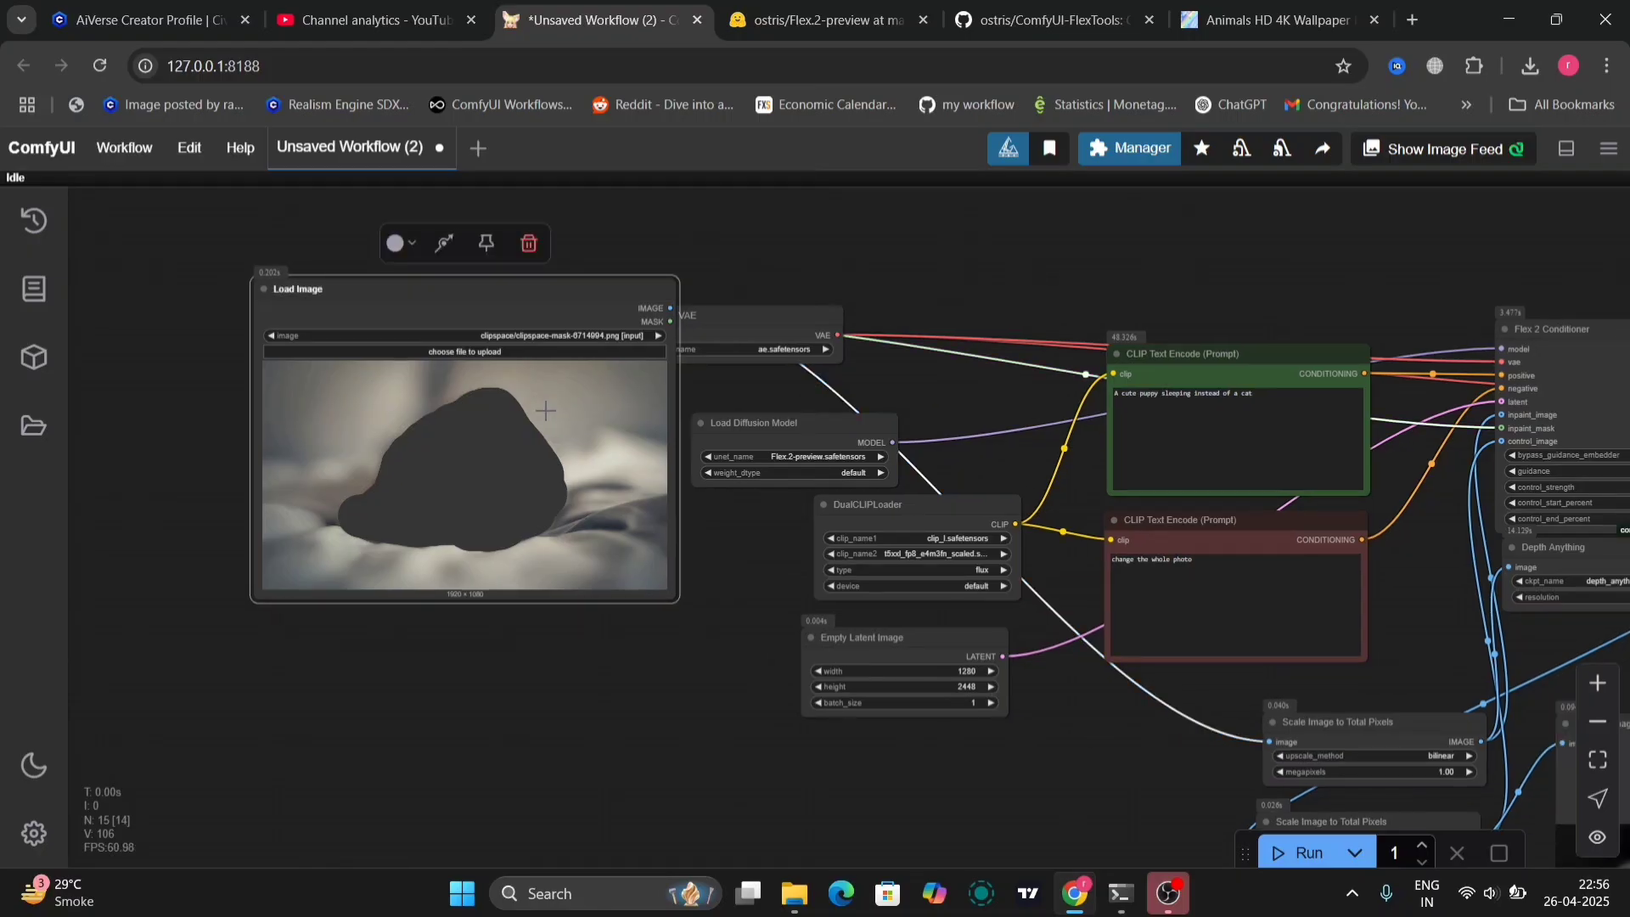
pyautogui.rightClick(545, 411)
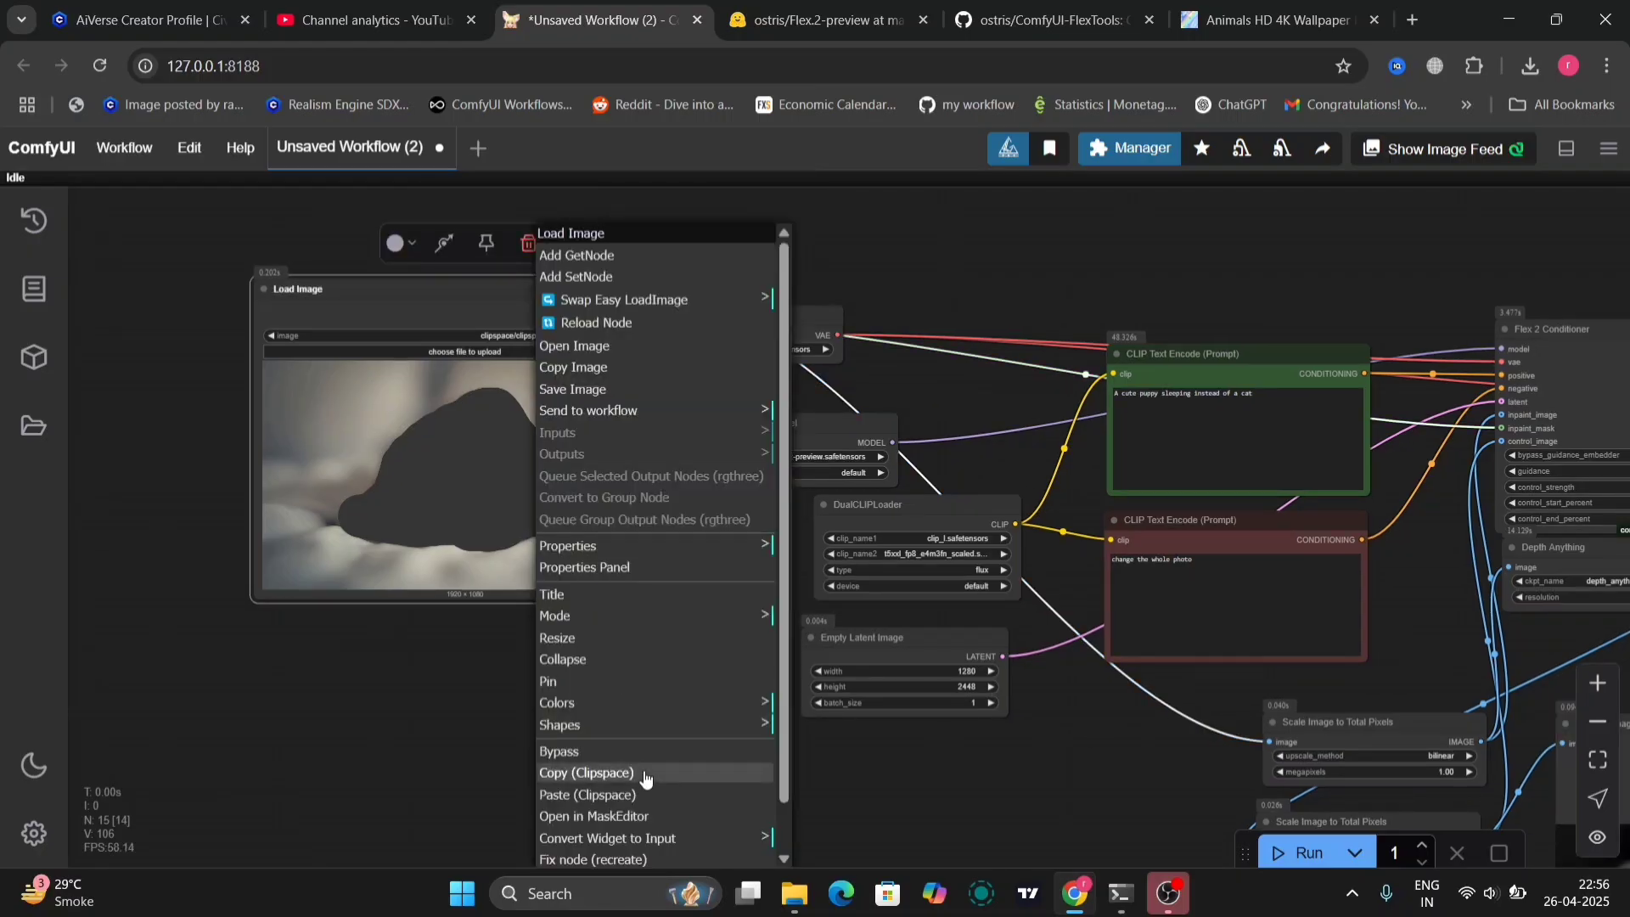
pyautogui.click(629, 816)
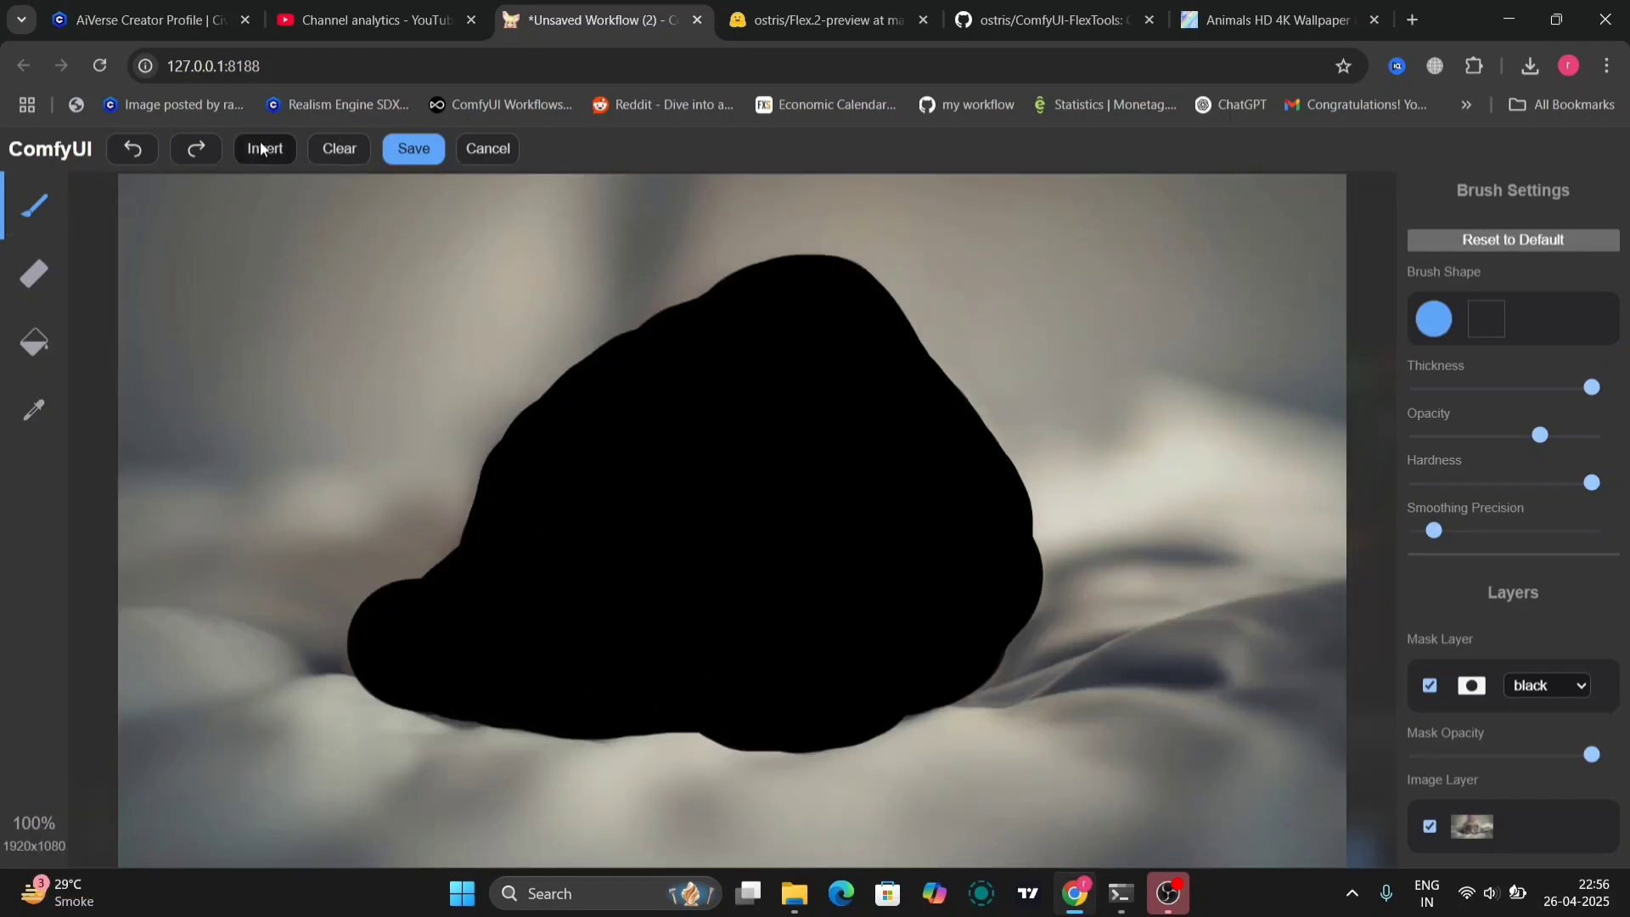
pyautogui.click(326, 151)
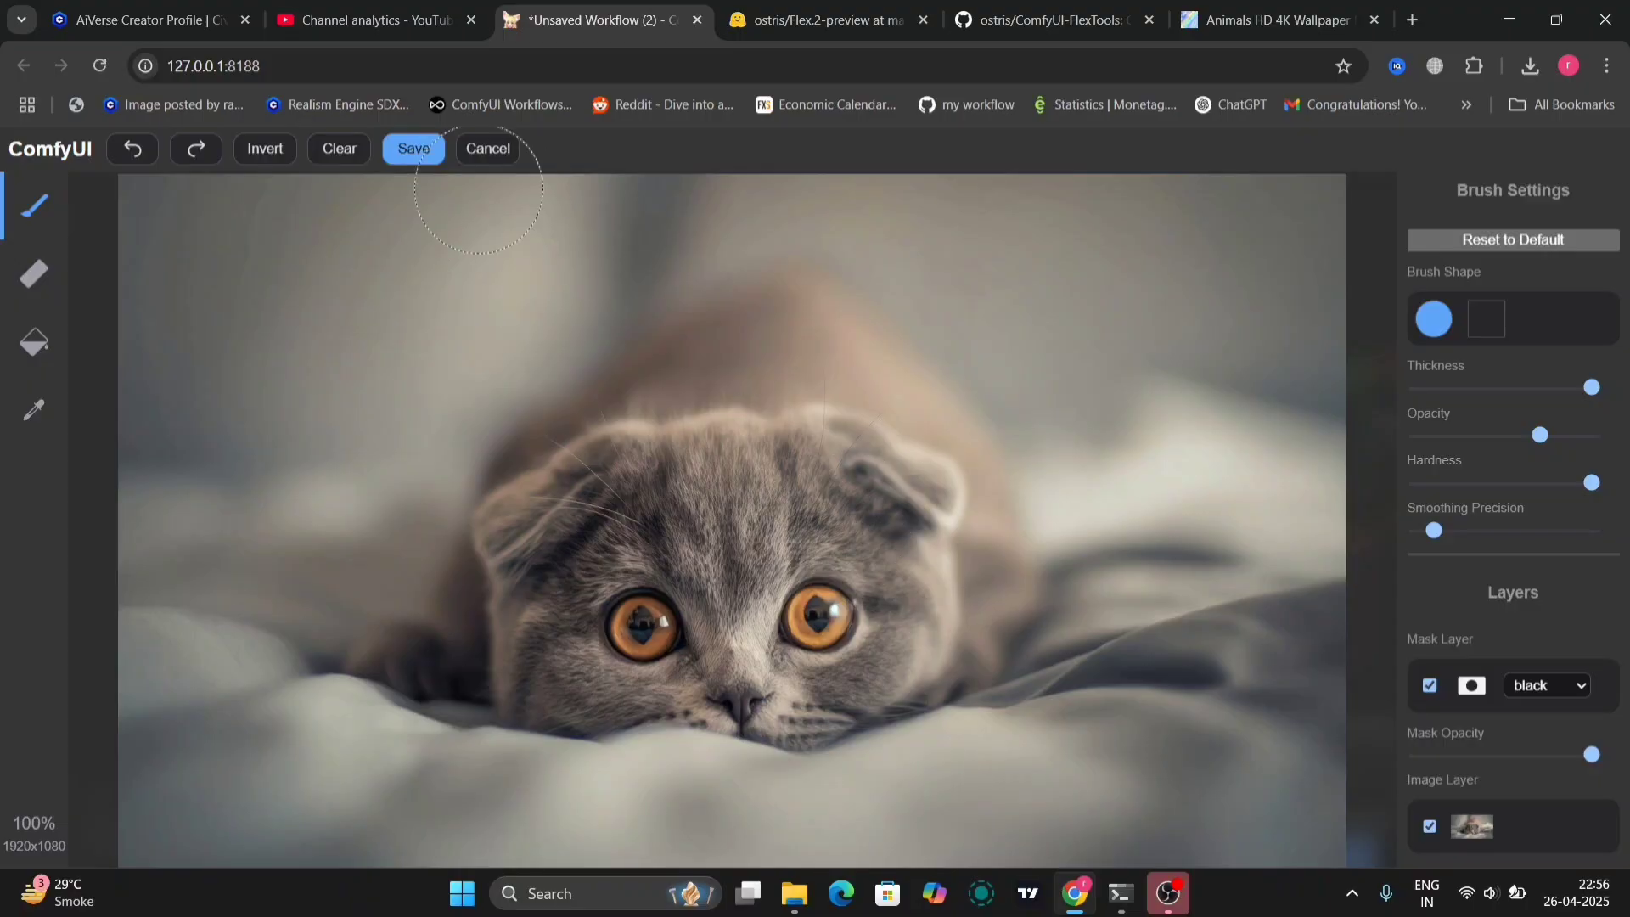
pyautogui.click(415, 150)
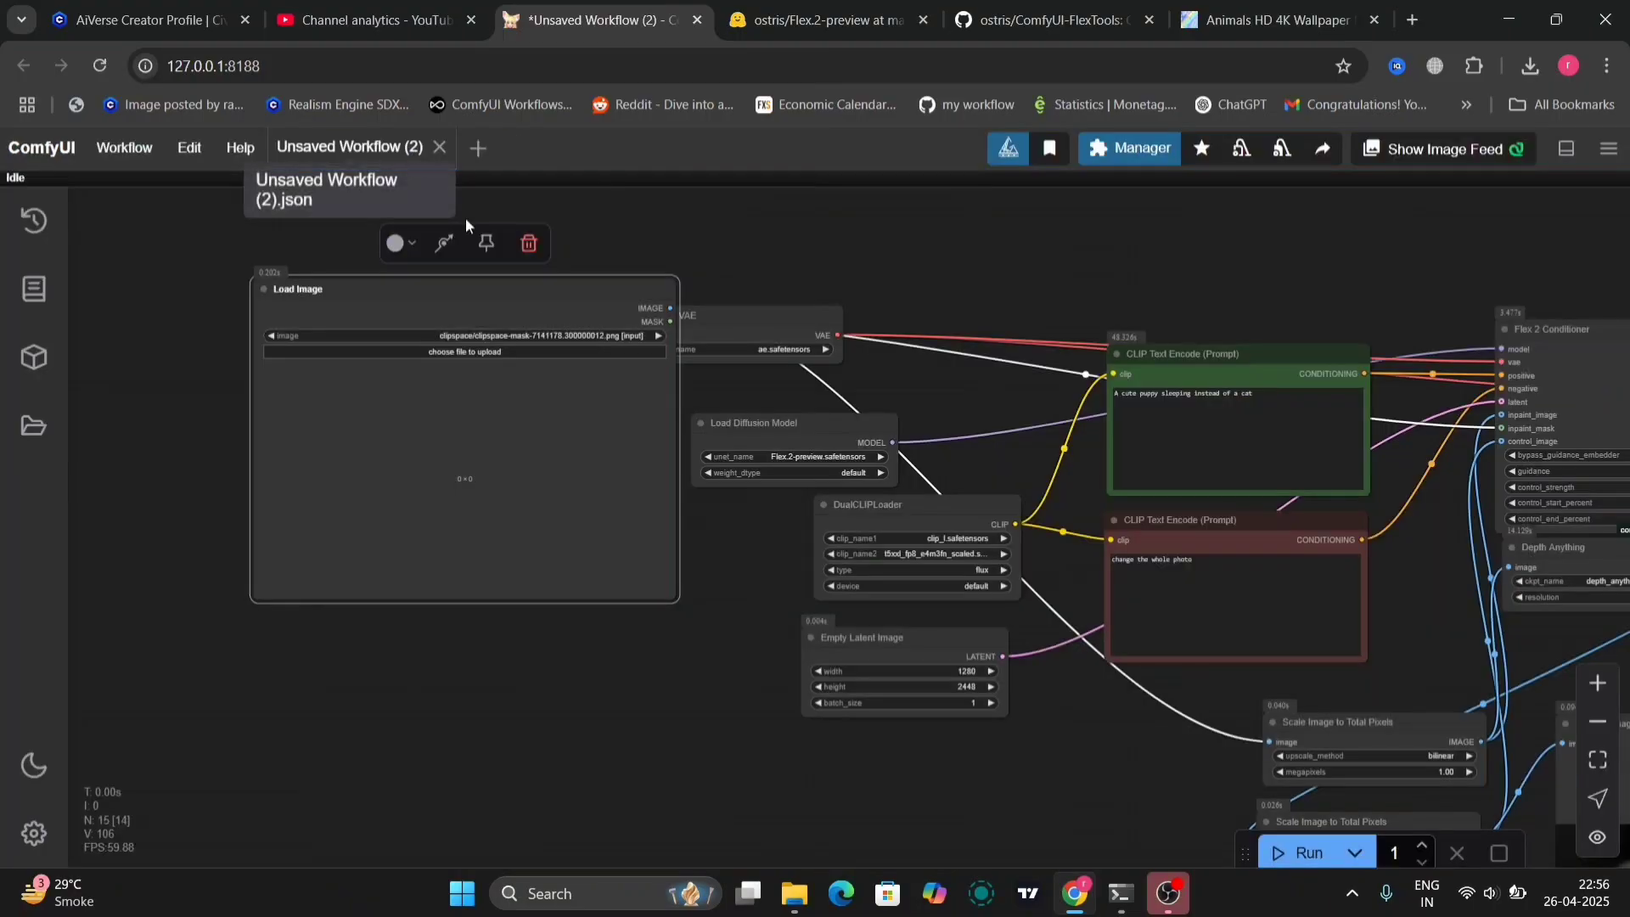
# Step: Download the sleeping puppy result image from the Preview Image node
pyautogui.scroll(4, 696, 566)
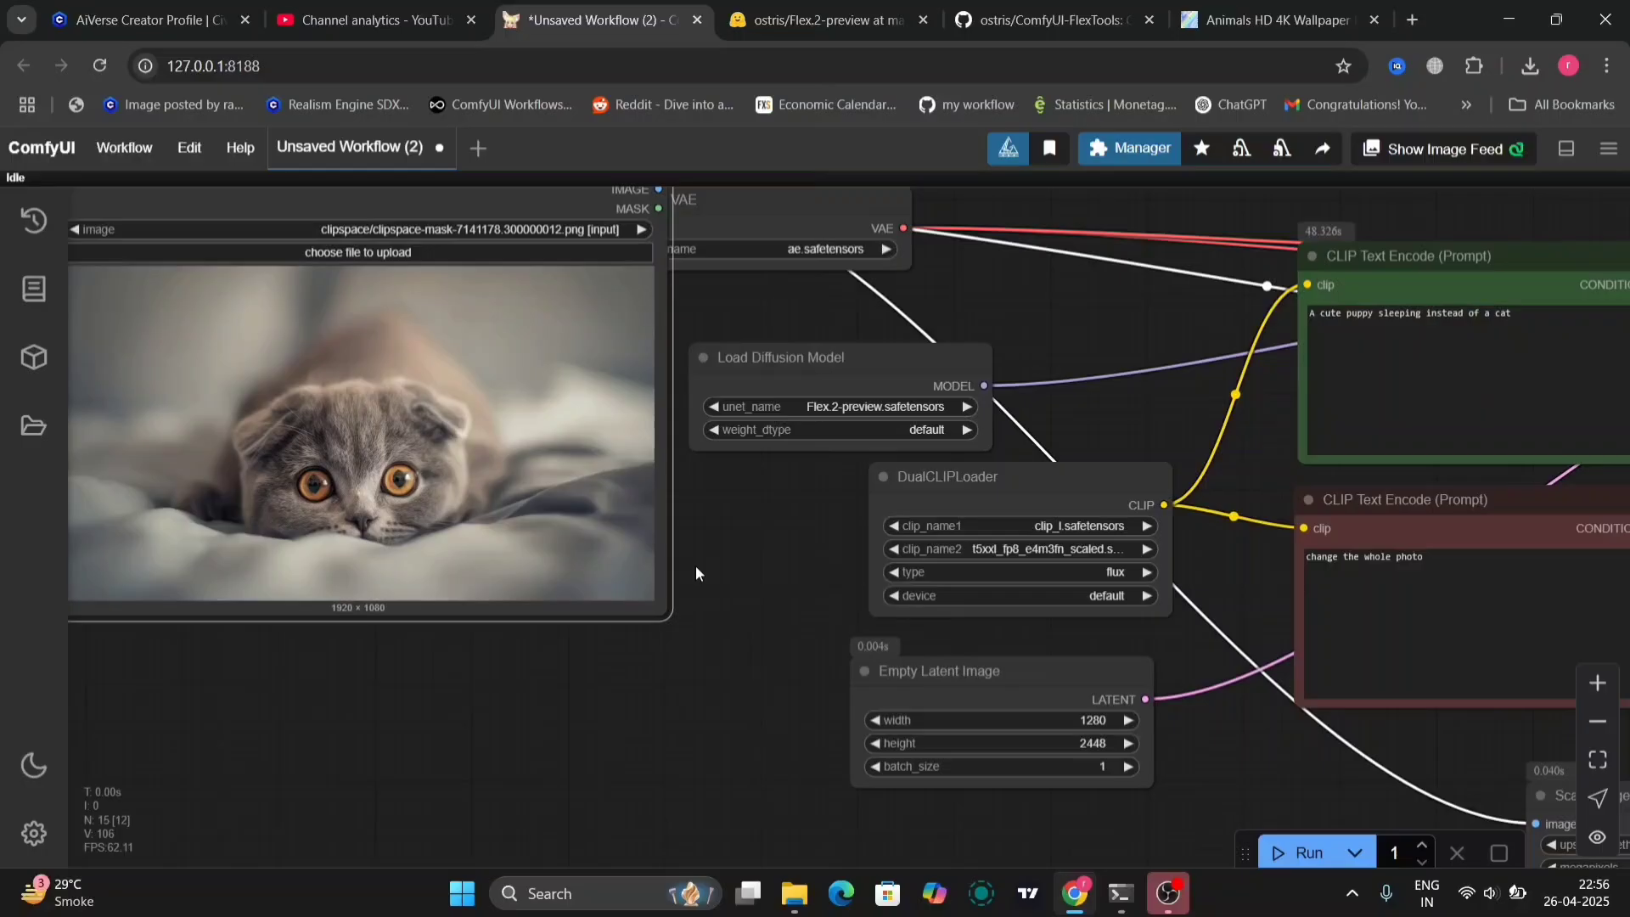
pyautogui.moveTo(747, 586); pyautogui.dragTo(293, 674)
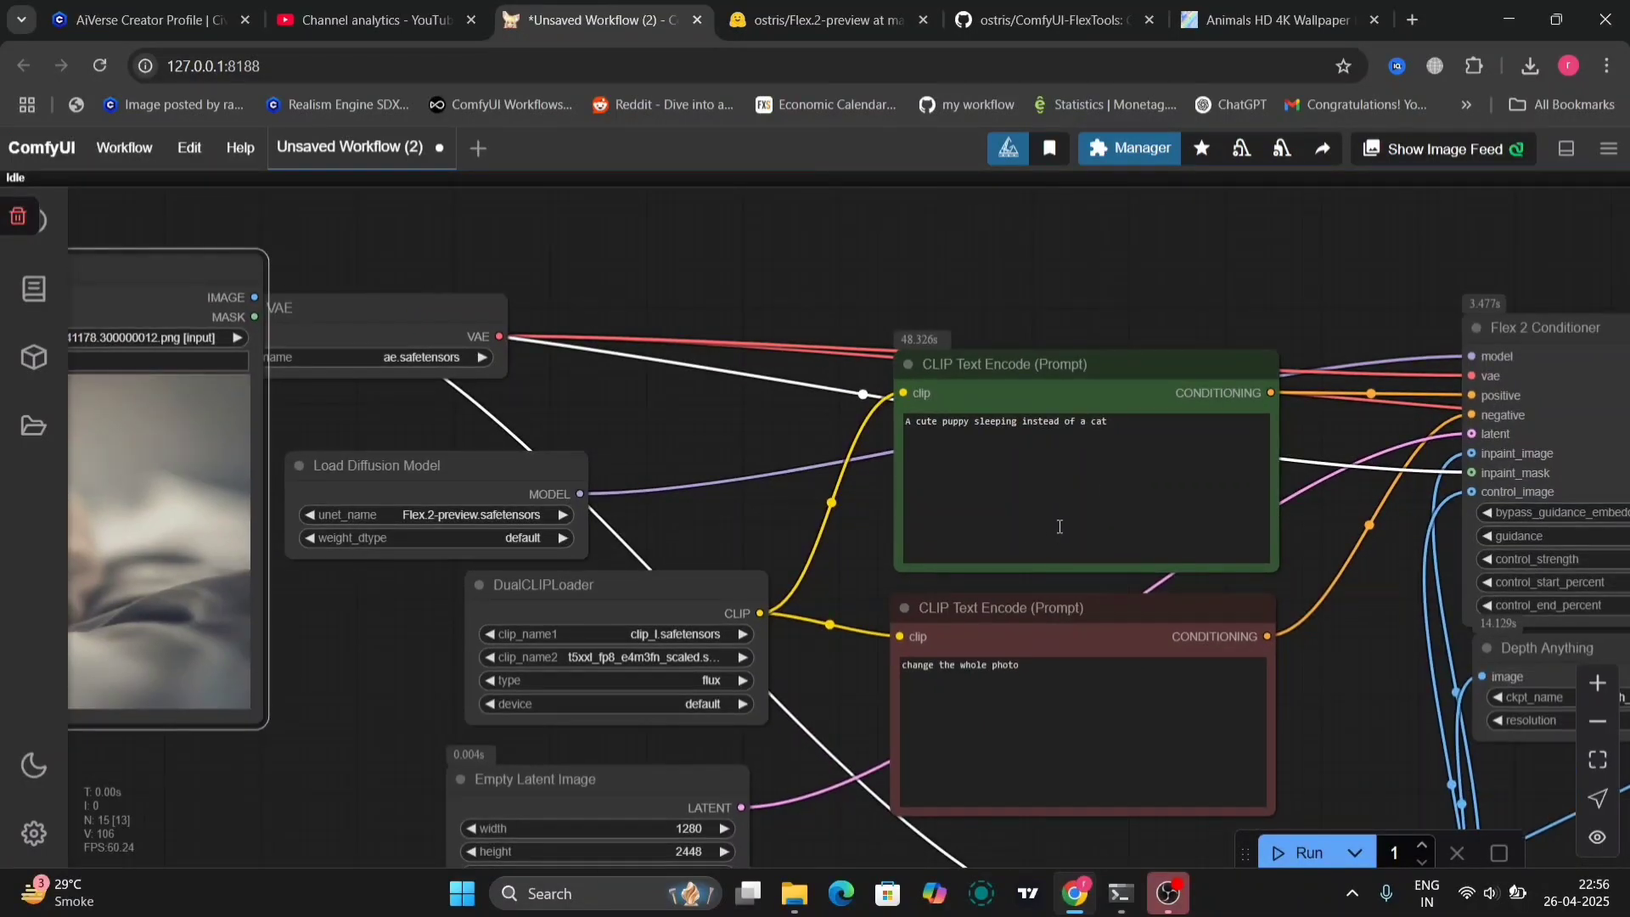
pyautogui.moveTo(1133, 438); pyautogui.dragTo(873, 458)
pyautogui.moveTo(1403, 650); pyautogui.dragTo(637, 221)
pyautogui.moveTo(1157, 354); pyautogui.dragTo(1243, 510)
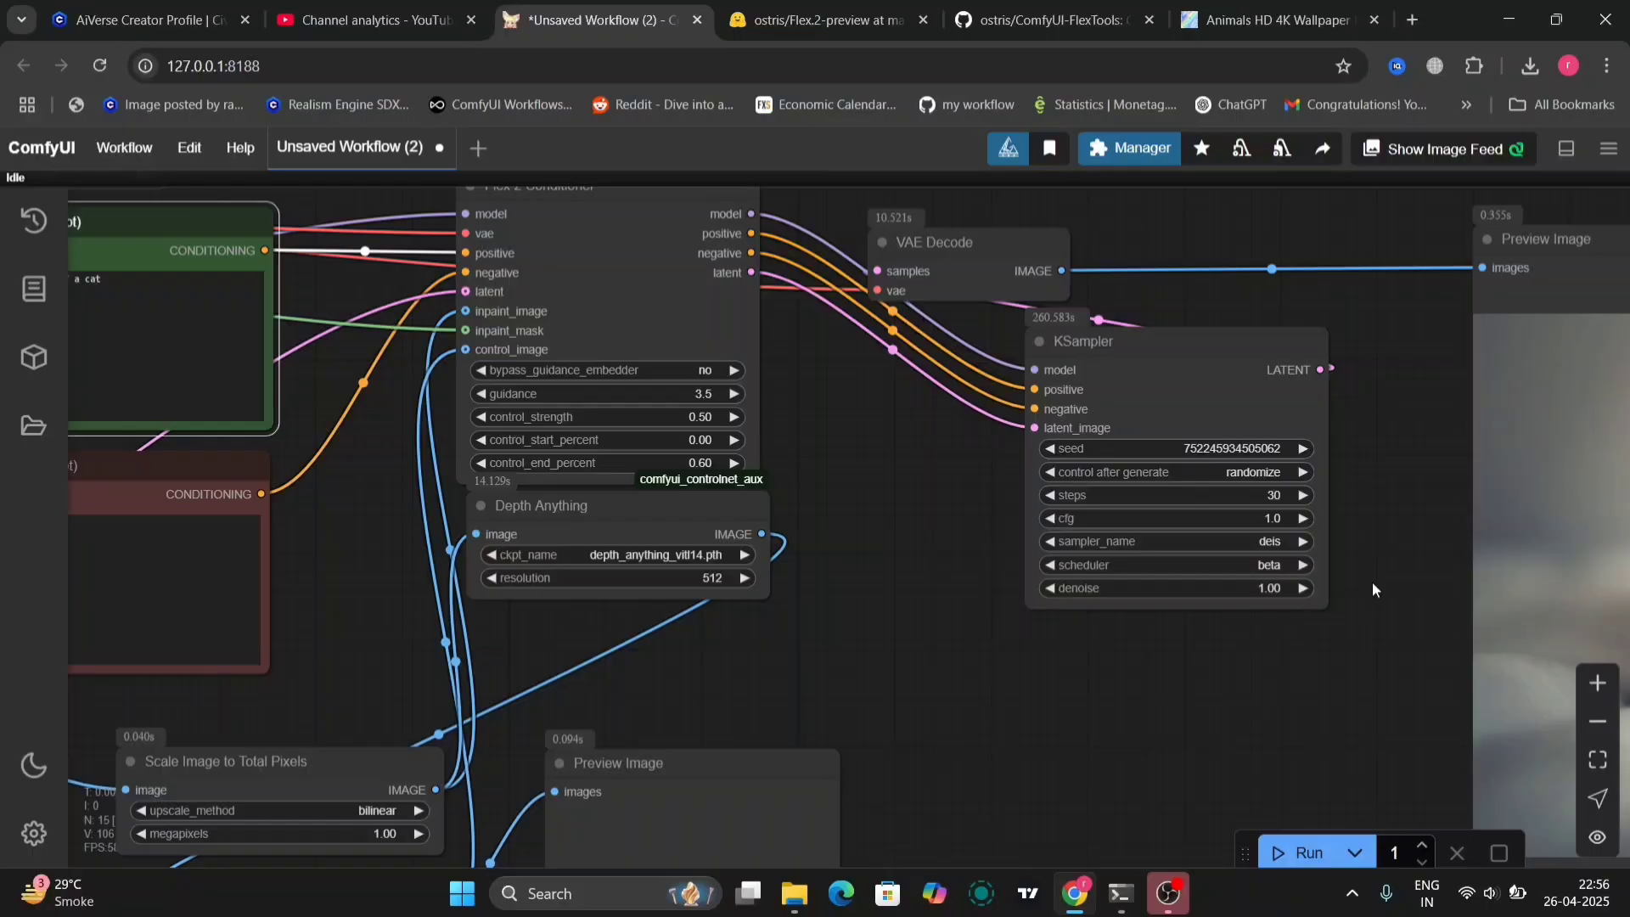
pyautogui.moveTo(1372, 583); pyautogui.dragTo(358, 504)
pyautogui.rightClick(902, 481)
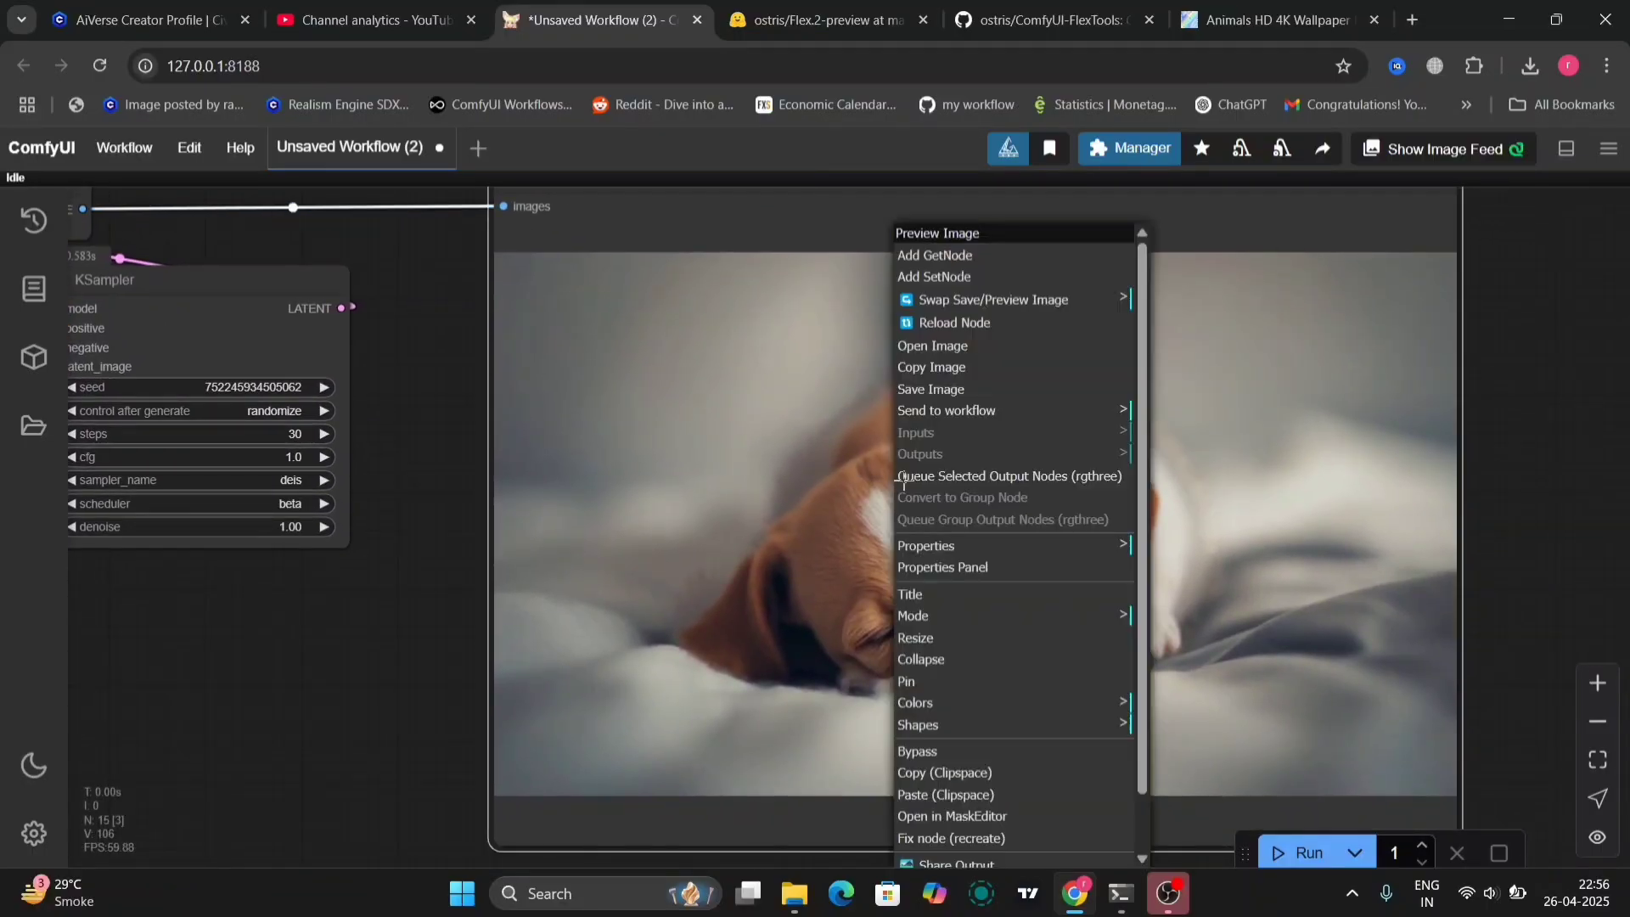
pyautogui.click(972, 388)
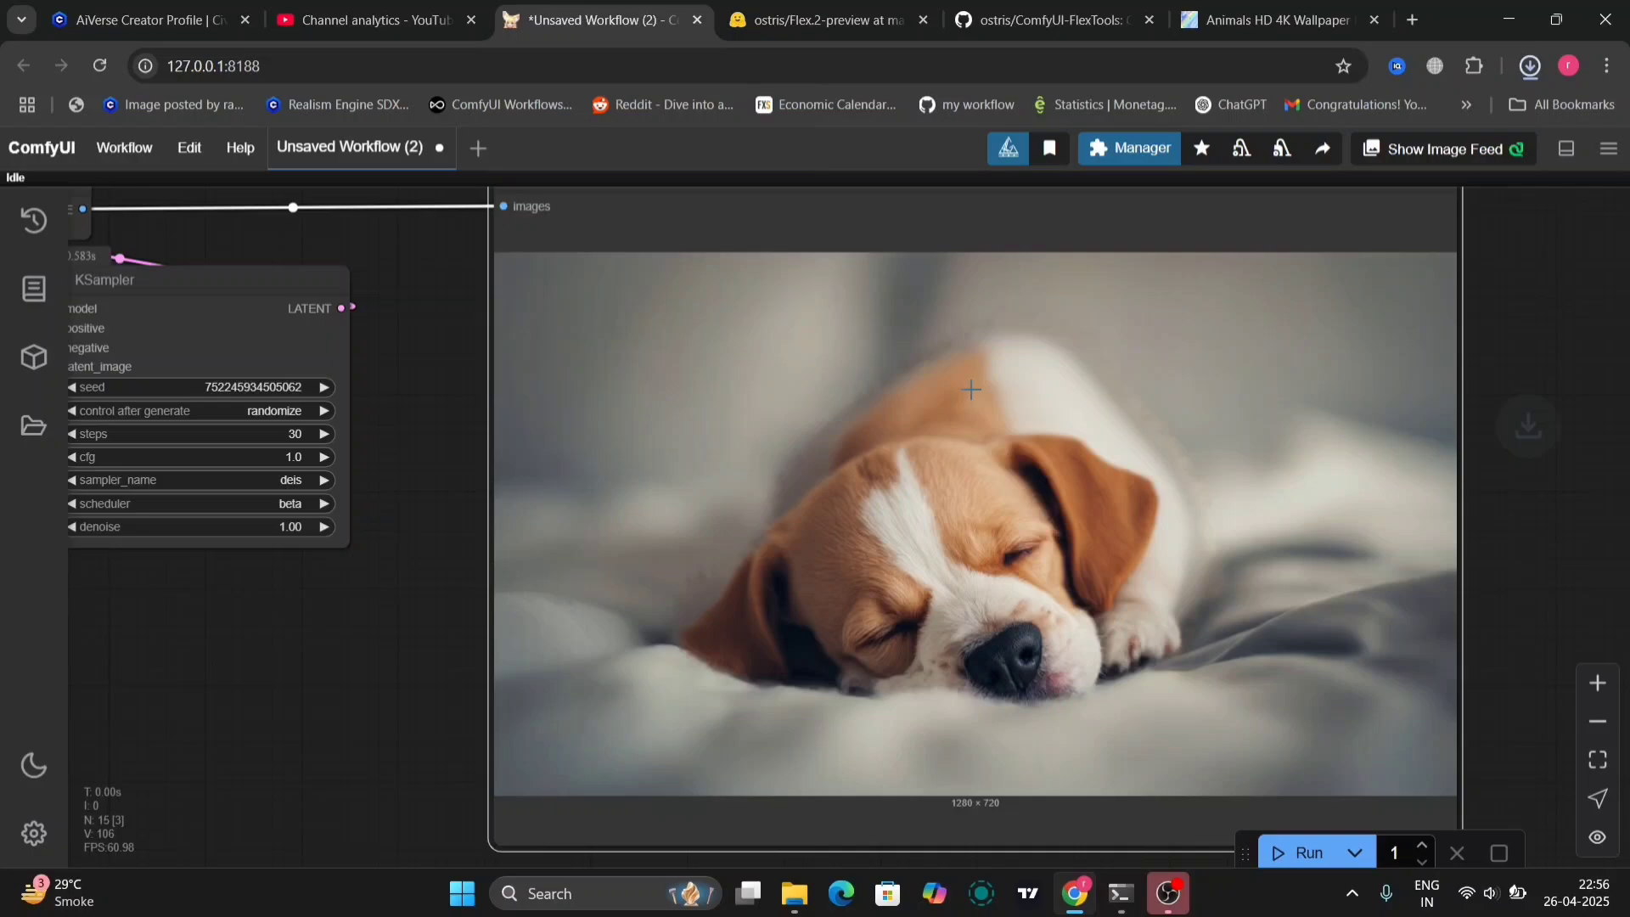
pyautogui.click(370, 732)
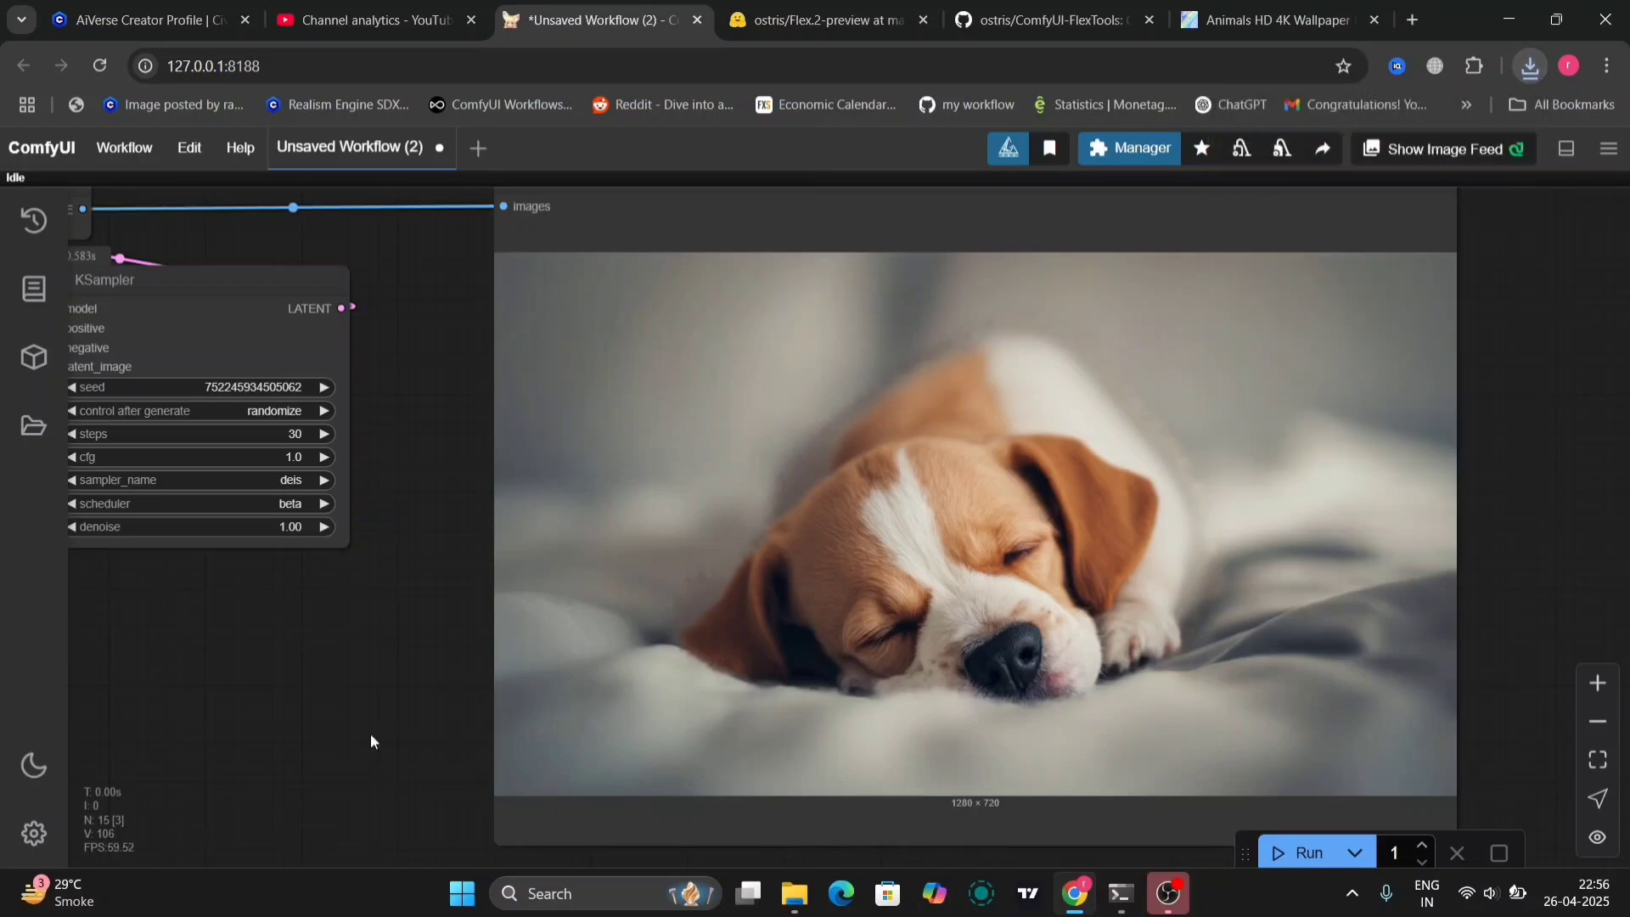
# Step: Zoom out and pan back to centre the view on the cat photo Load Image node
pyautogui.scroll(-5, 371, 732)
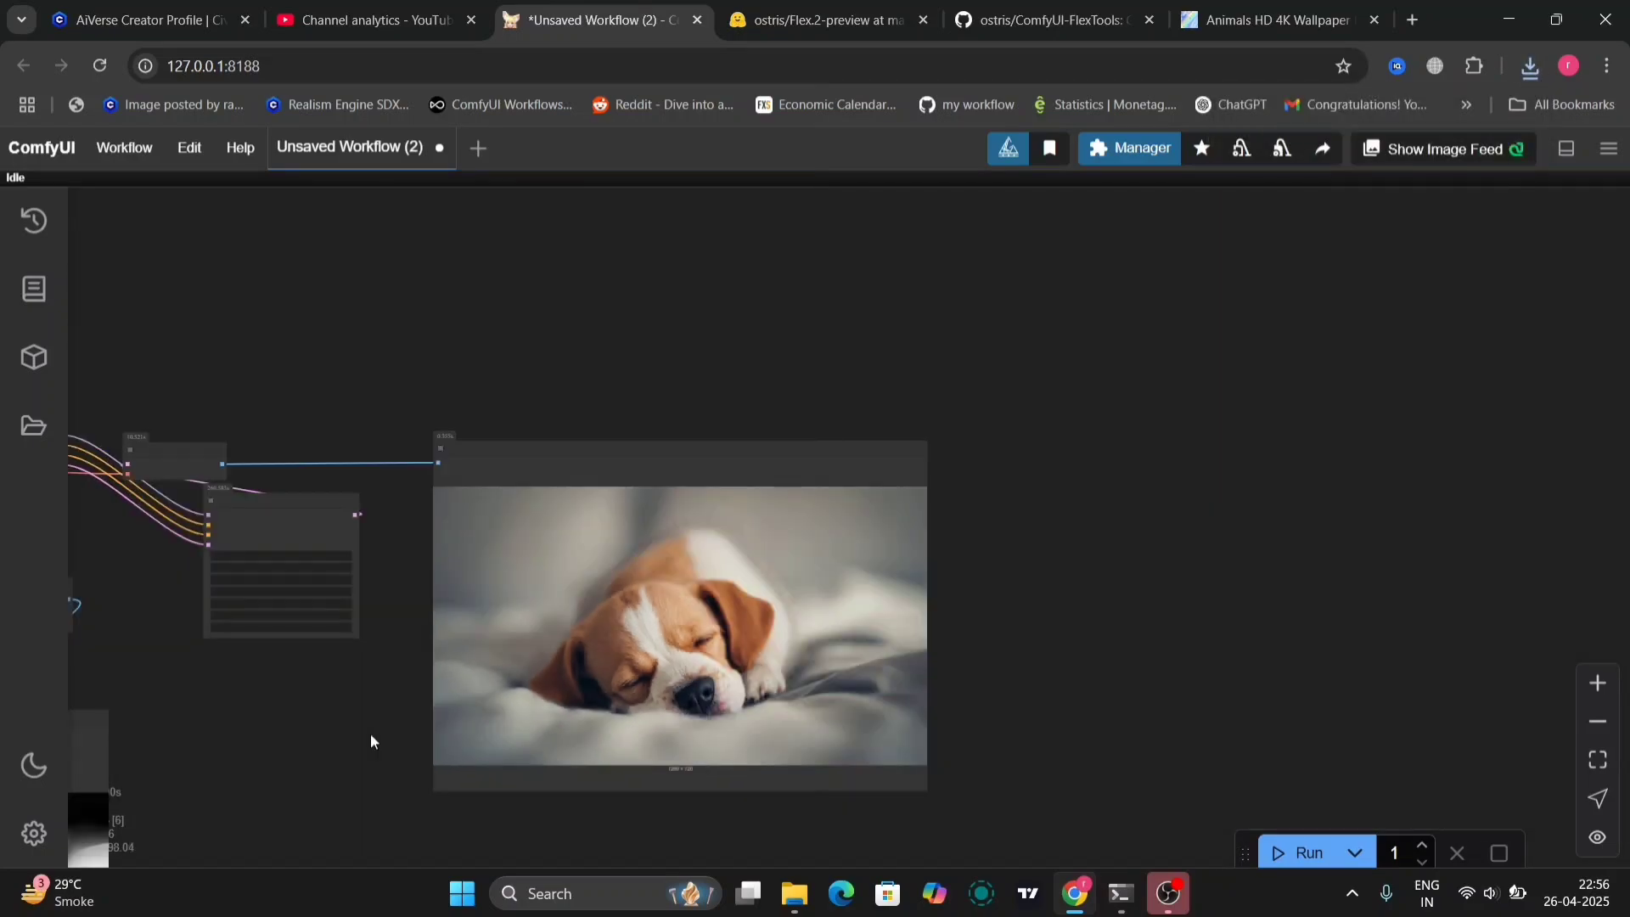
pyautogui.moveTo(372, 739); pyautogui.dragTo(499, 667)
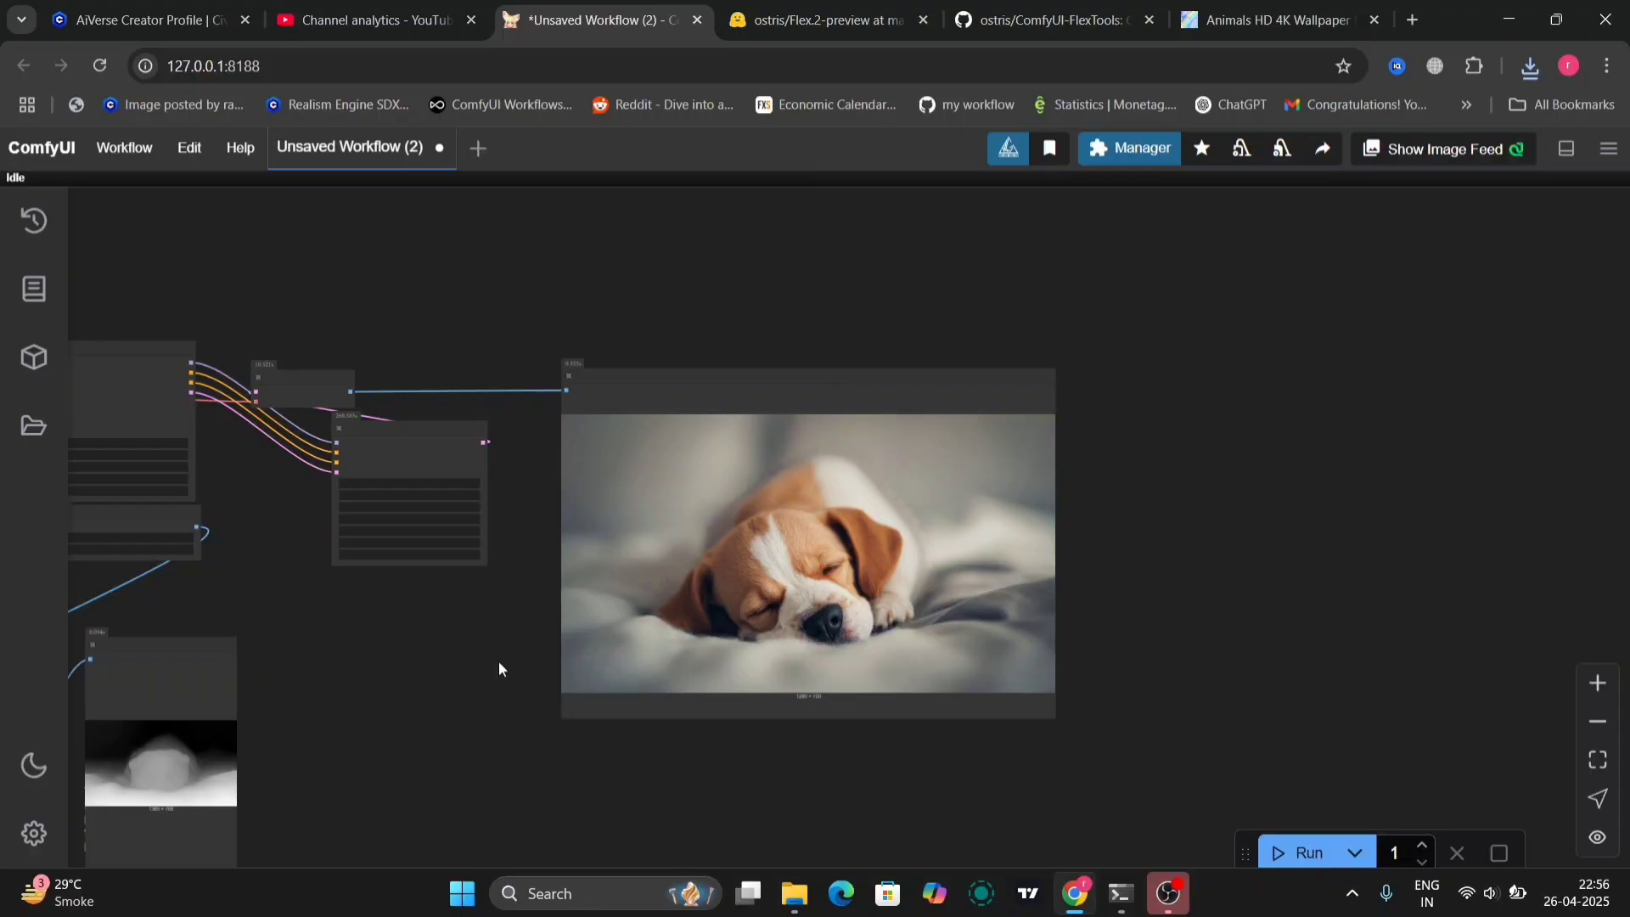
pyautogui.moveTo(501, 661); pyautogui.dragTo(1201, 761)
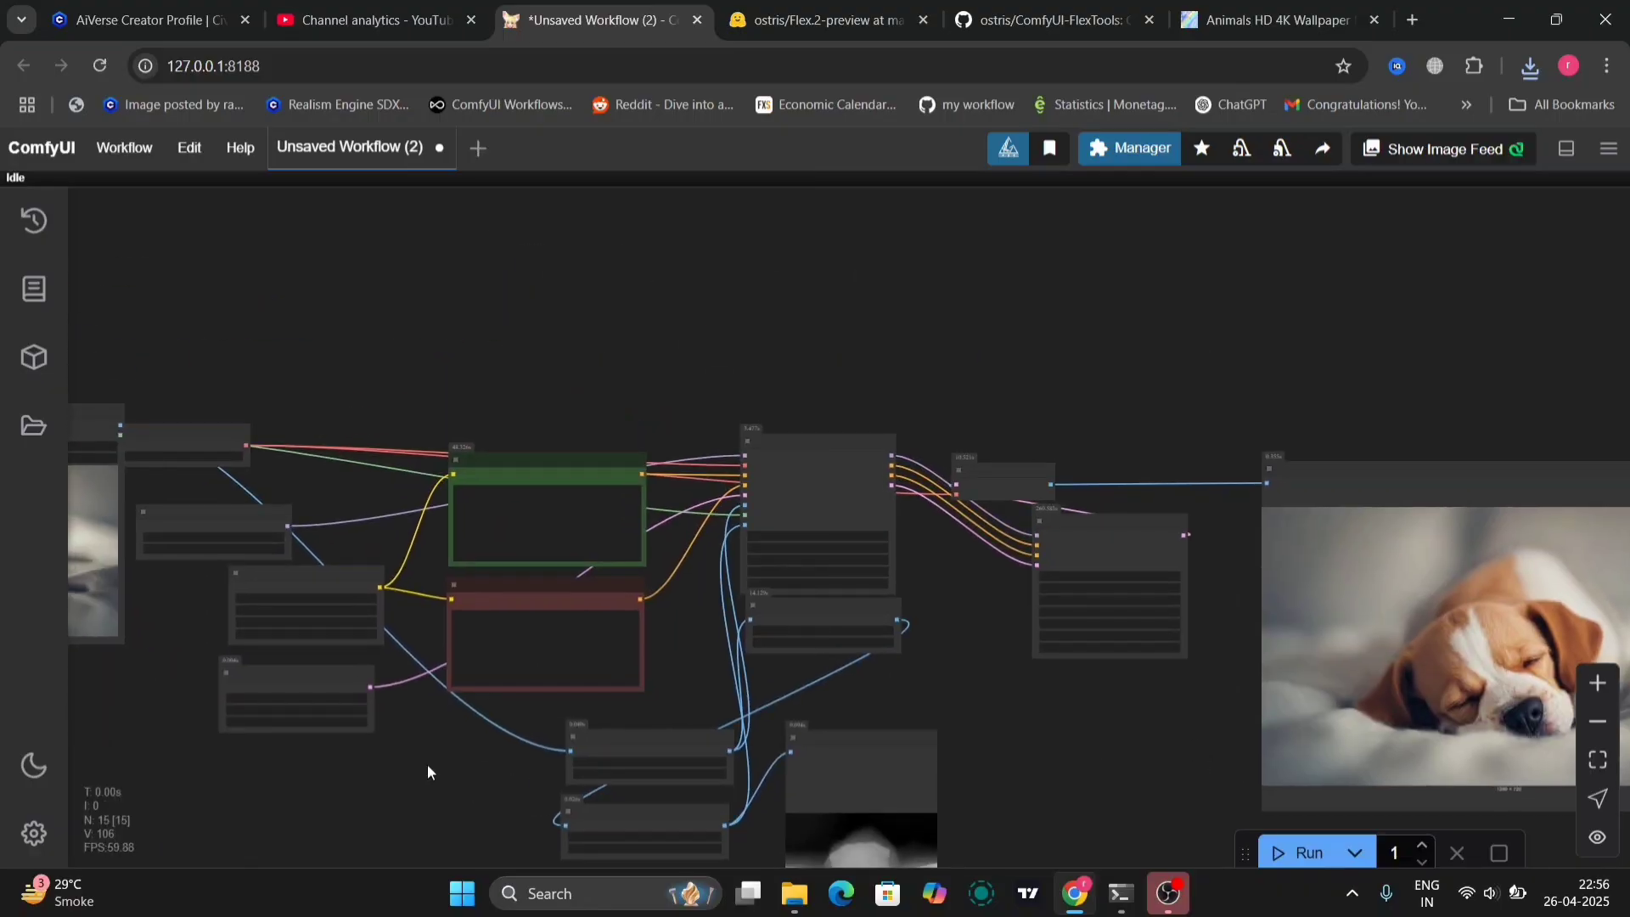
pyautogui.moveTo(428, 767); pyautogui.dragTo(1029, 756)
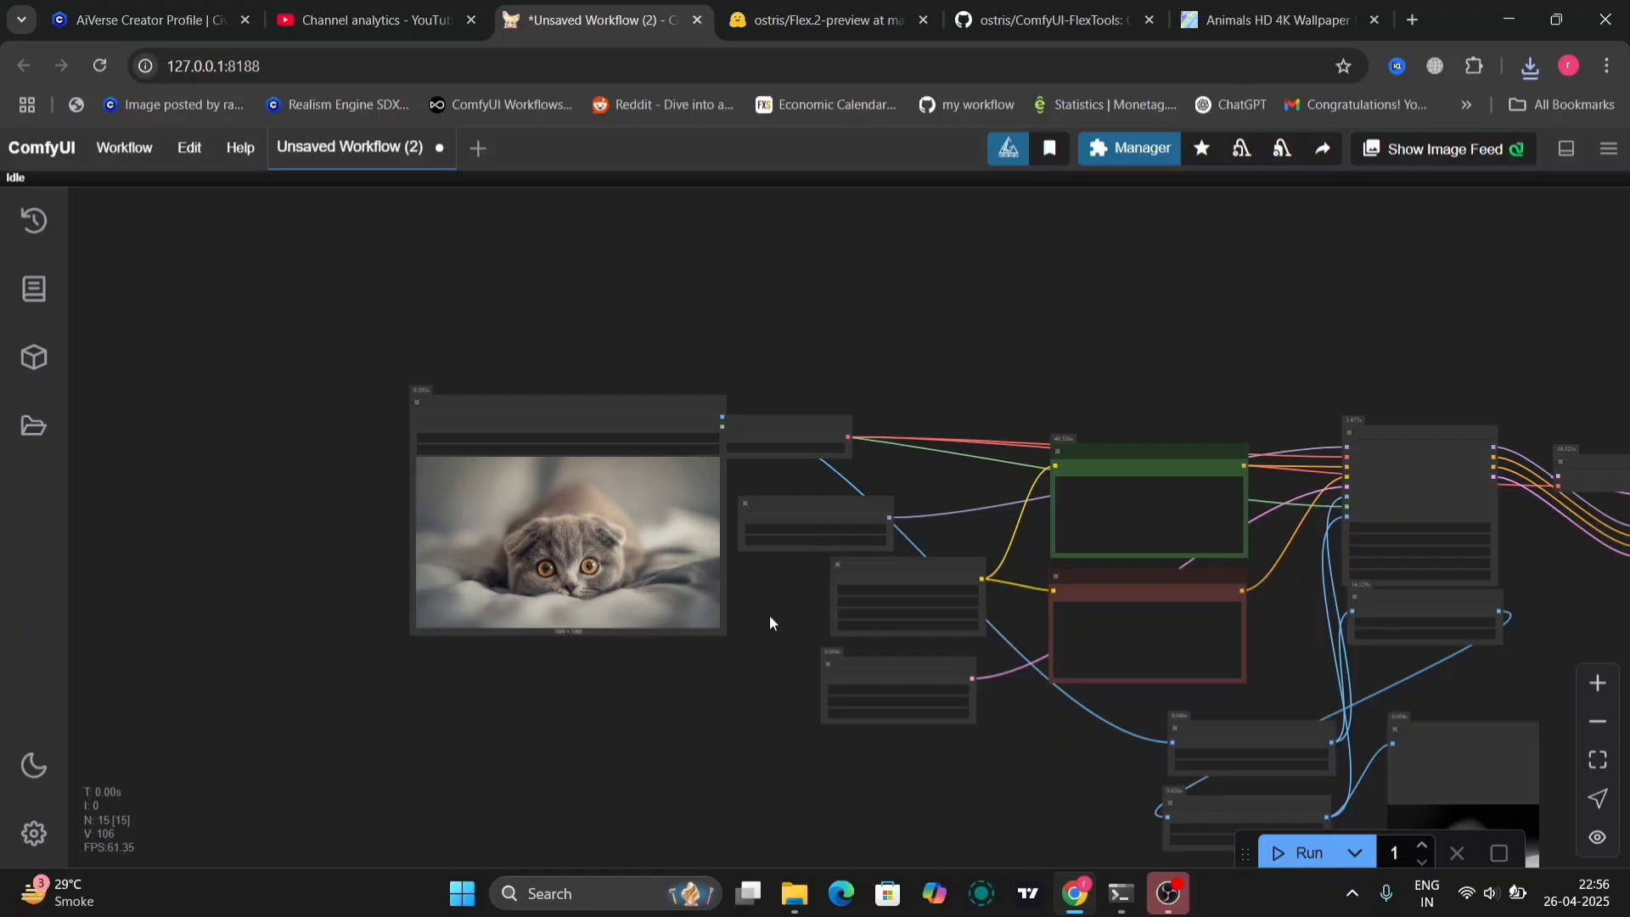
pyautogui.scroll(7, 769, 615)
pyautogui.moveTo(770, 615); pyautogui.dragTo(848, 638)
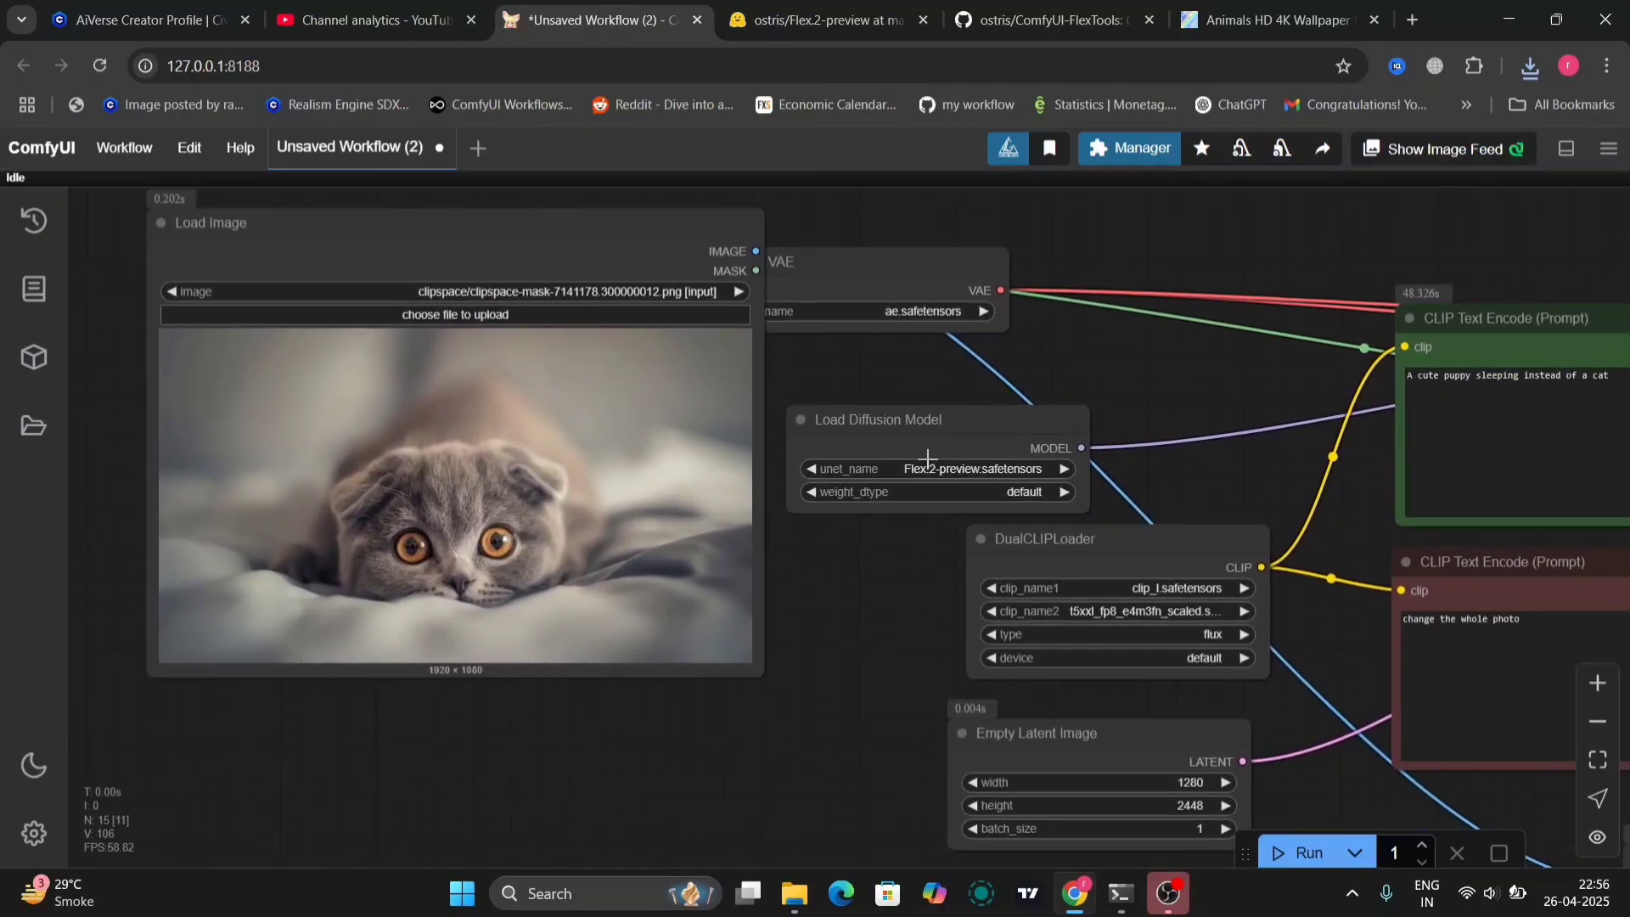
# Step: Scroll through the inpainting samples on the Flex.2-preview Hugging Face model card
pyautogui.click(830, 7)
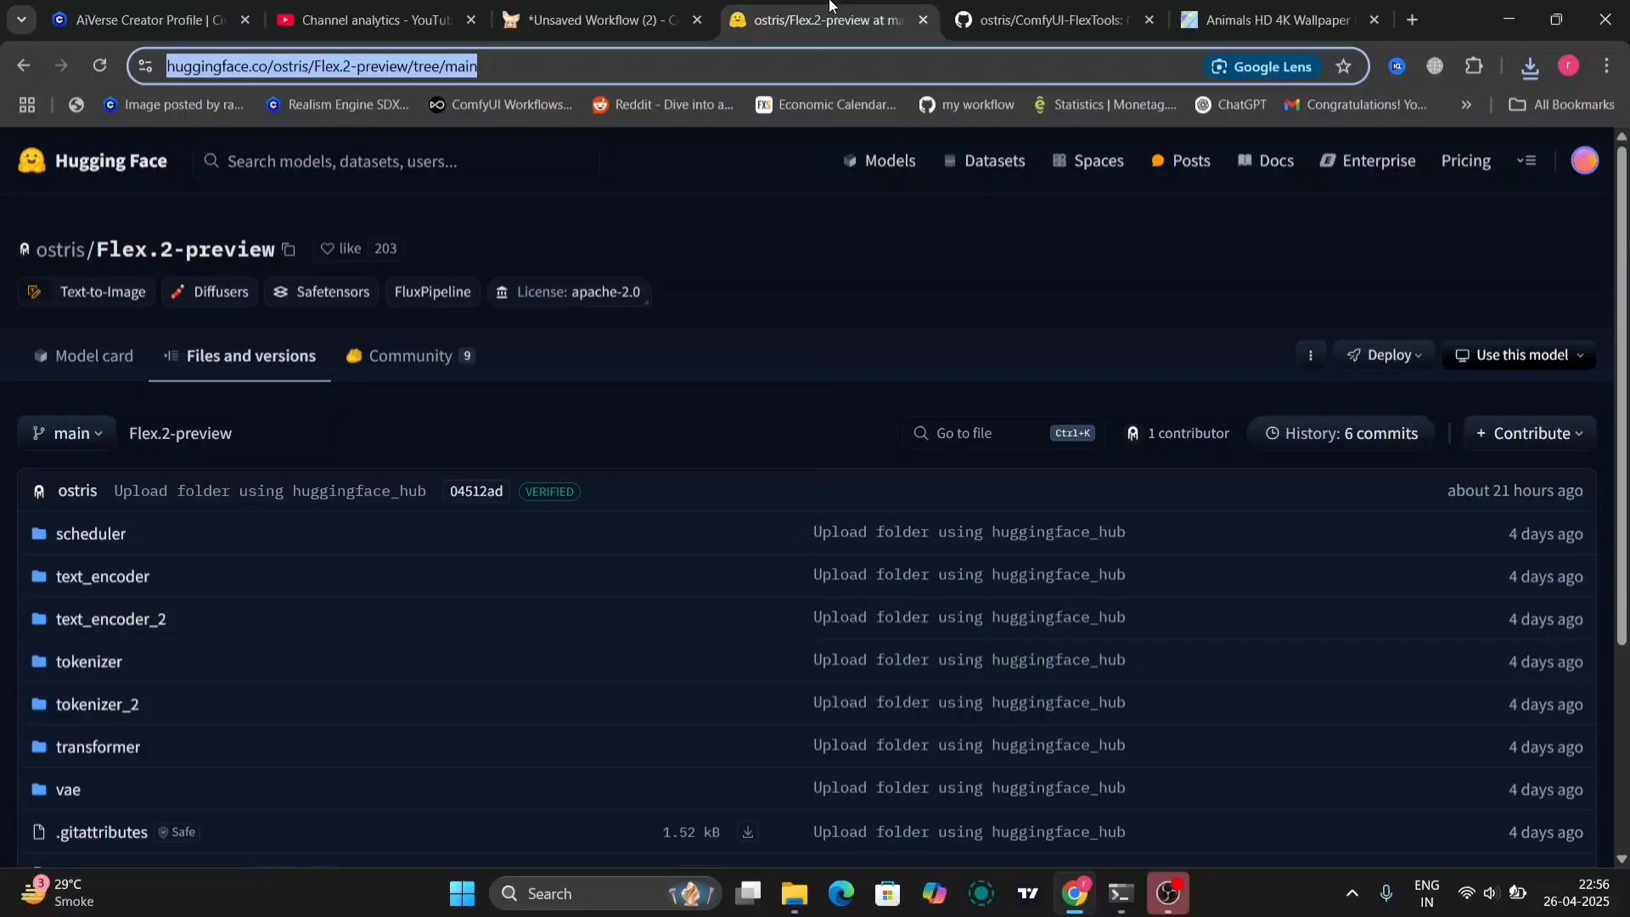
pyautogui.click(80, 358)
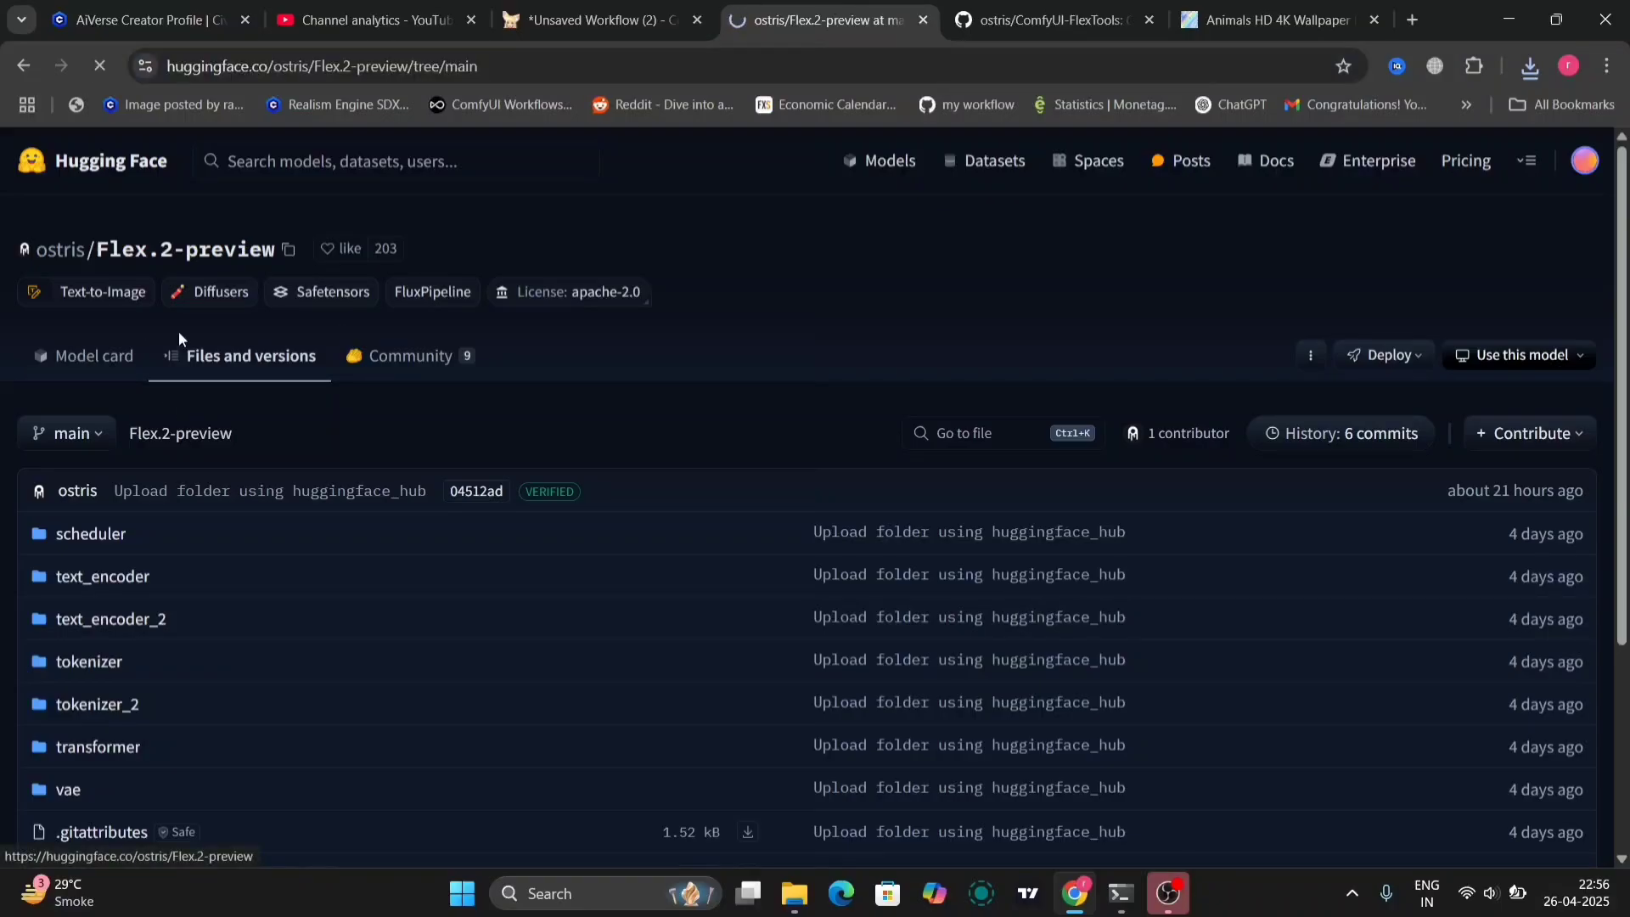
pyautogui.scroll(-5, 346, 583)
pyautogui.scroll(-2, 346, 582)
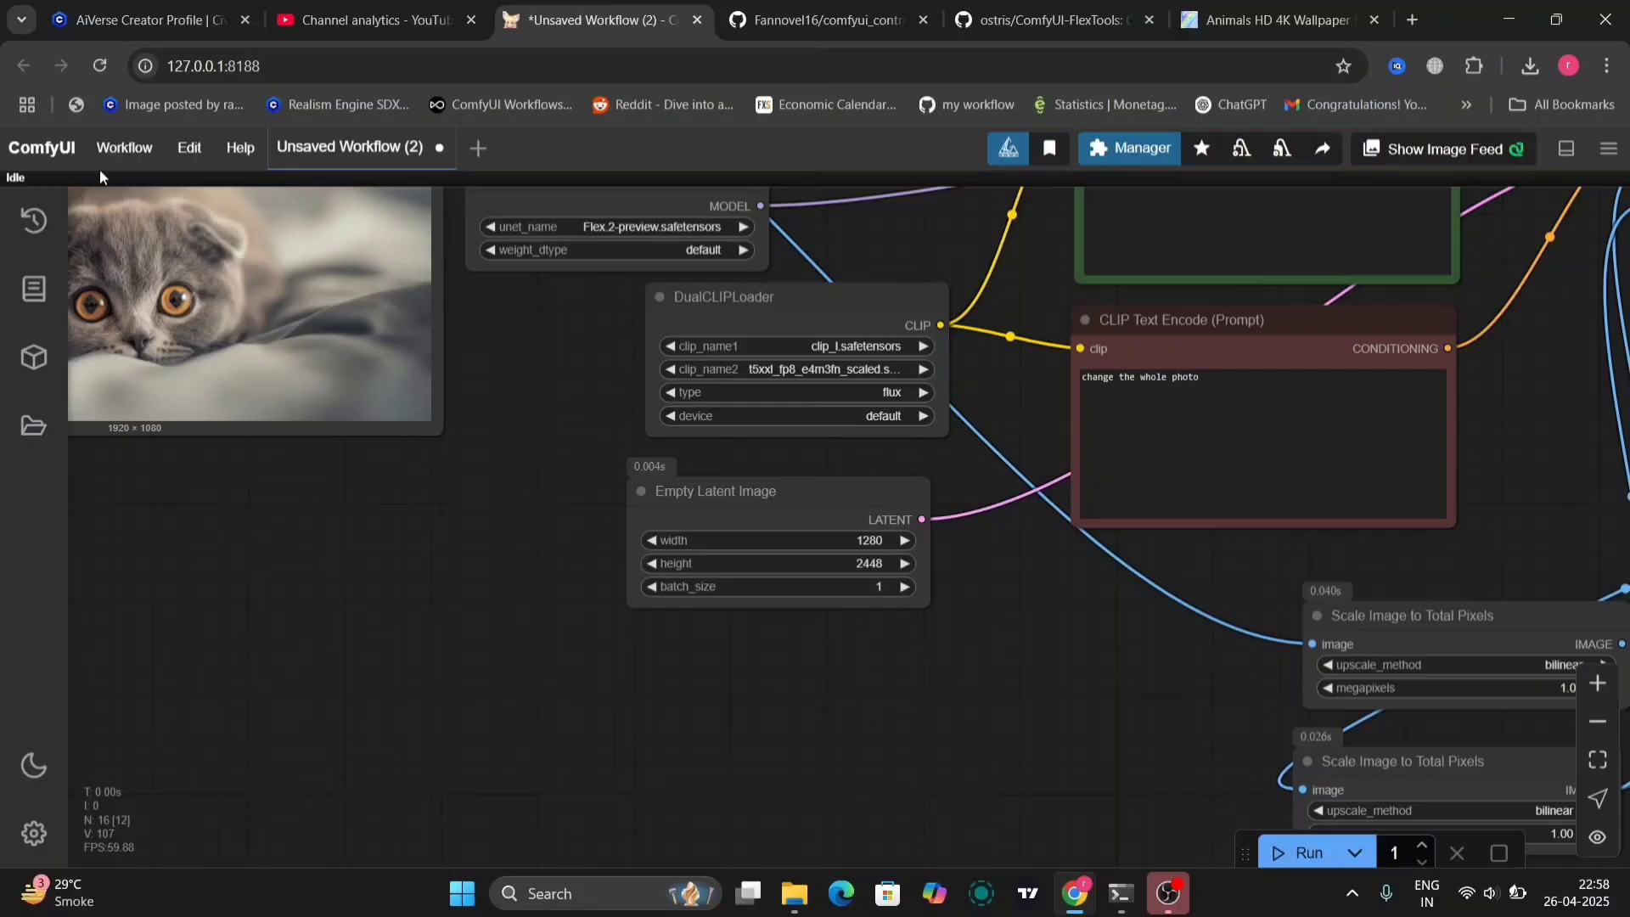
# Step: Export the workflow from the Workflow menu with the filename 'Flex V2 Ai Verse'
pyautogui.click(126, 148)
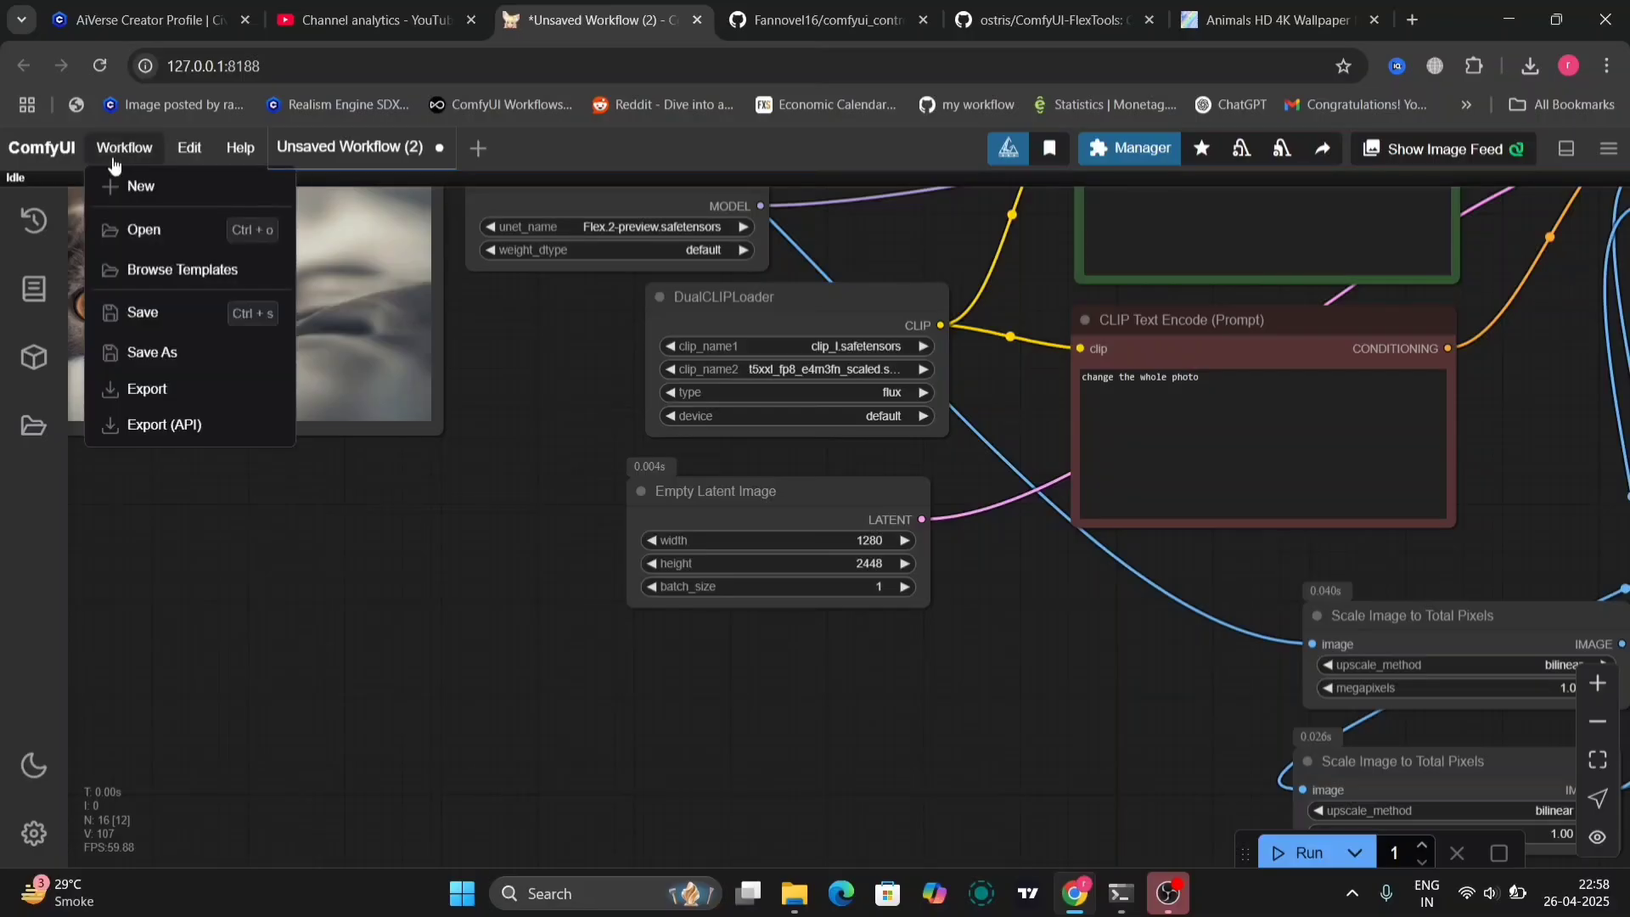
pyautogui.click(214, 390)
pyautogui.press('BackSpace')
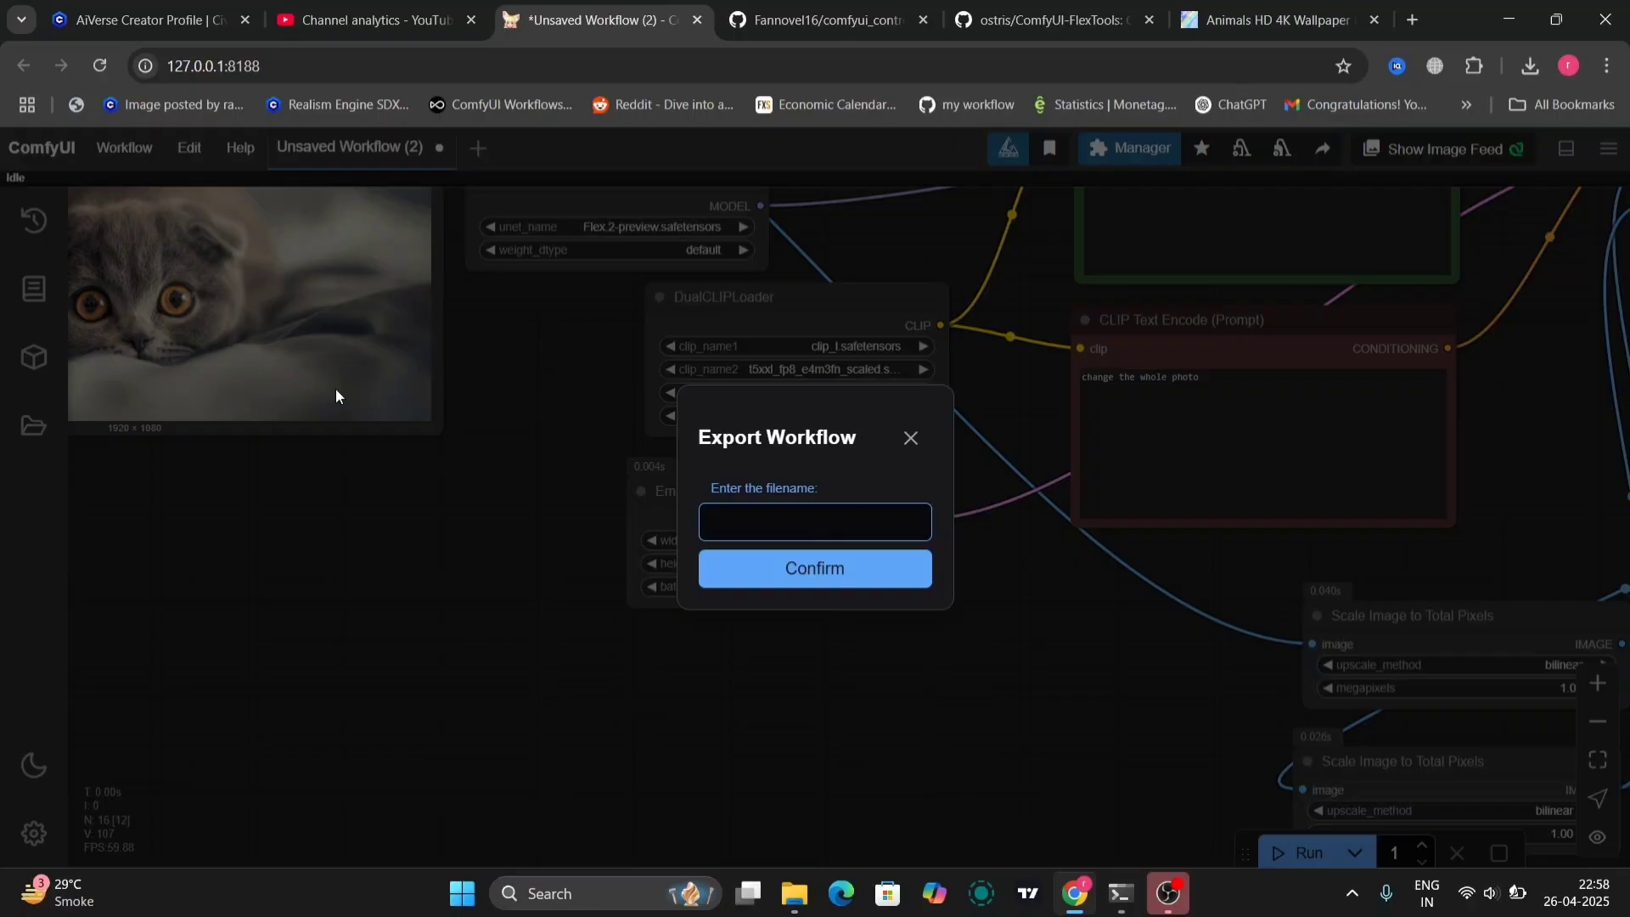
pyautogui.write('Flex V2 Ai verse')
pyautogui.press('BackSpace')
pyautogui.write('Verse')
pyautogui.click(771, 581)
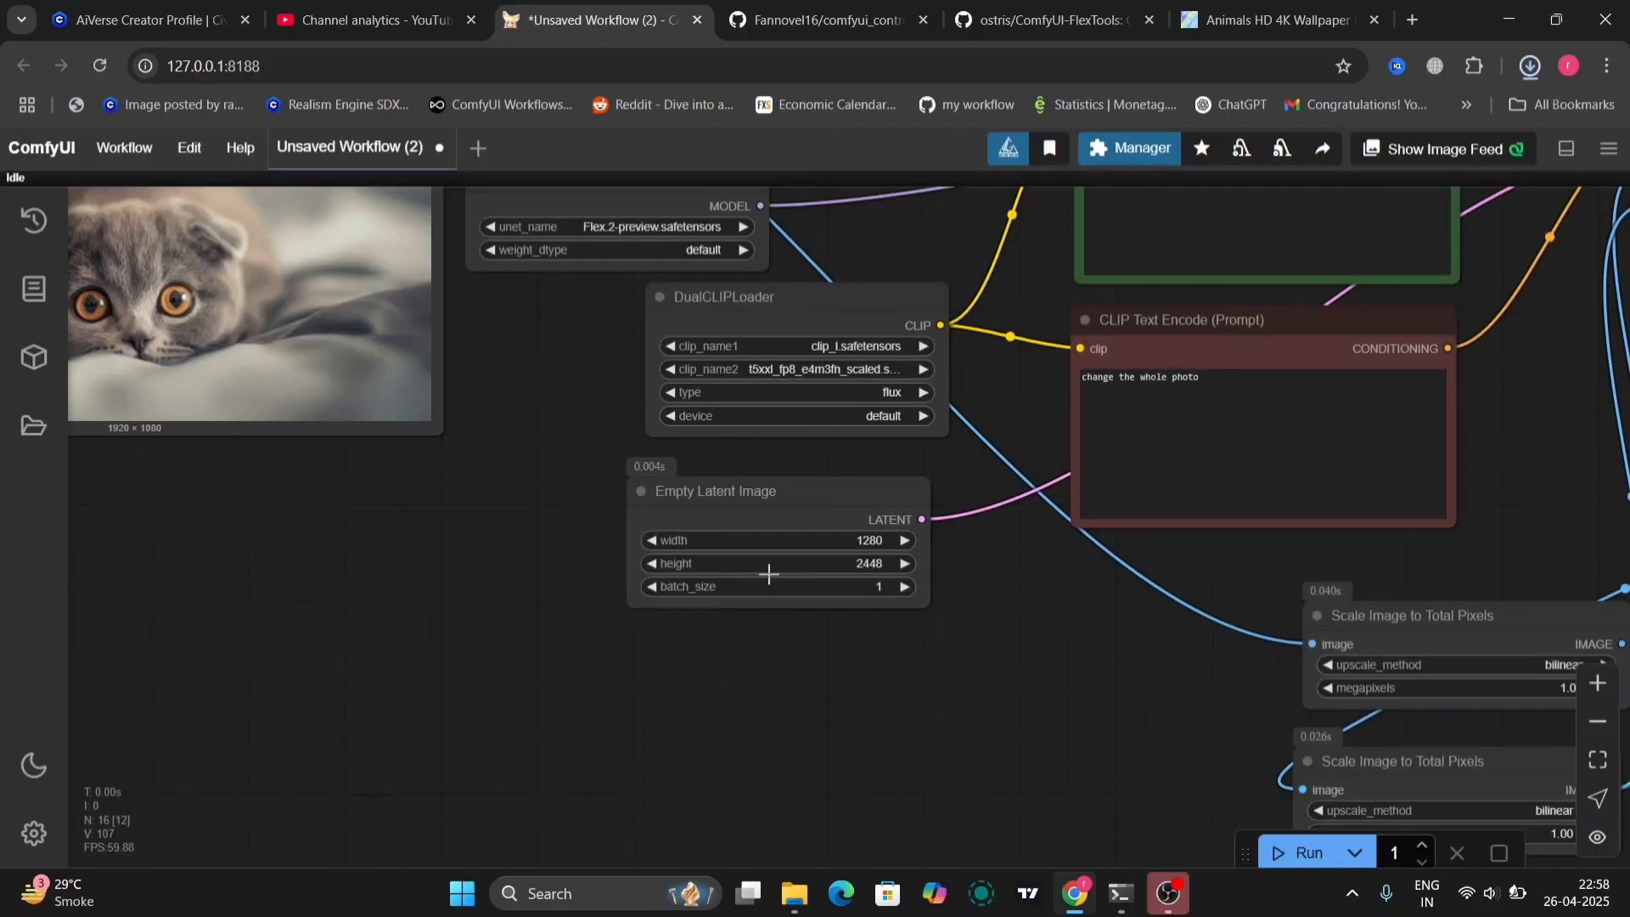